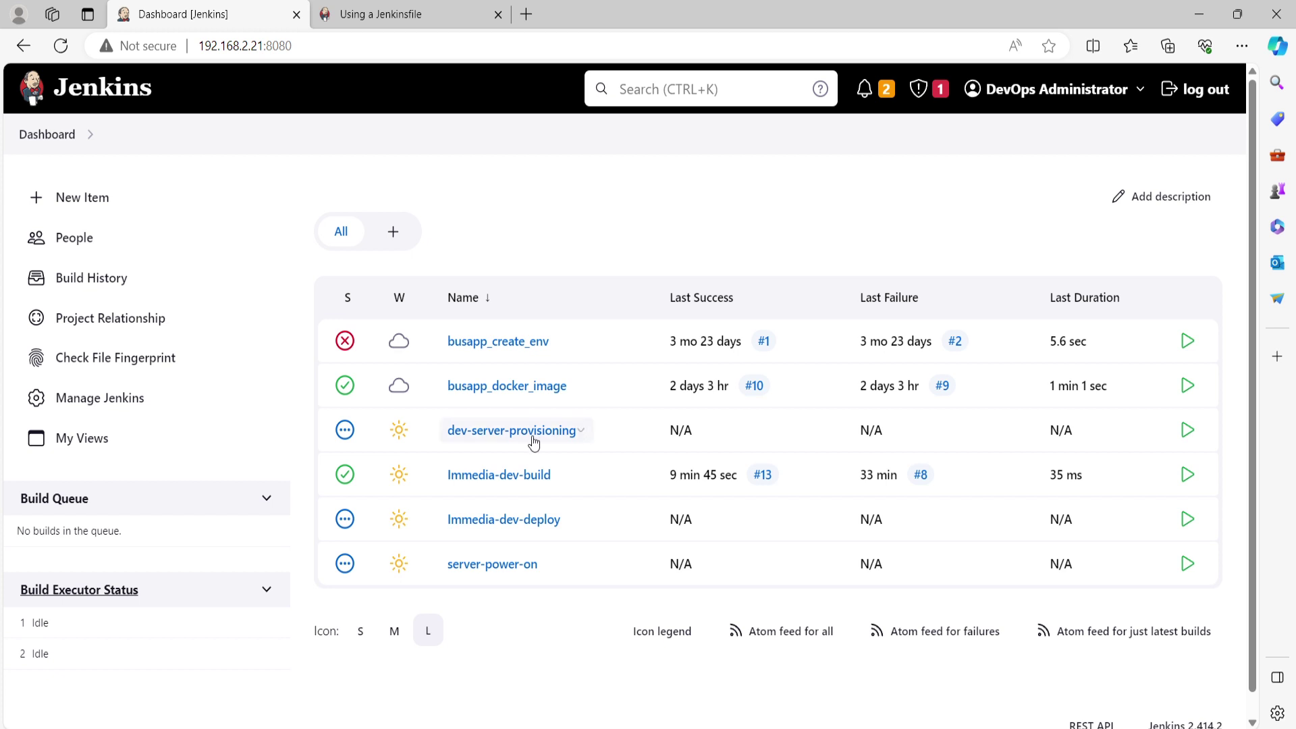
- In the Immedia-dev-build job's configuration, make the project parameterized with a Boolean parameter
left_click(526, 481)
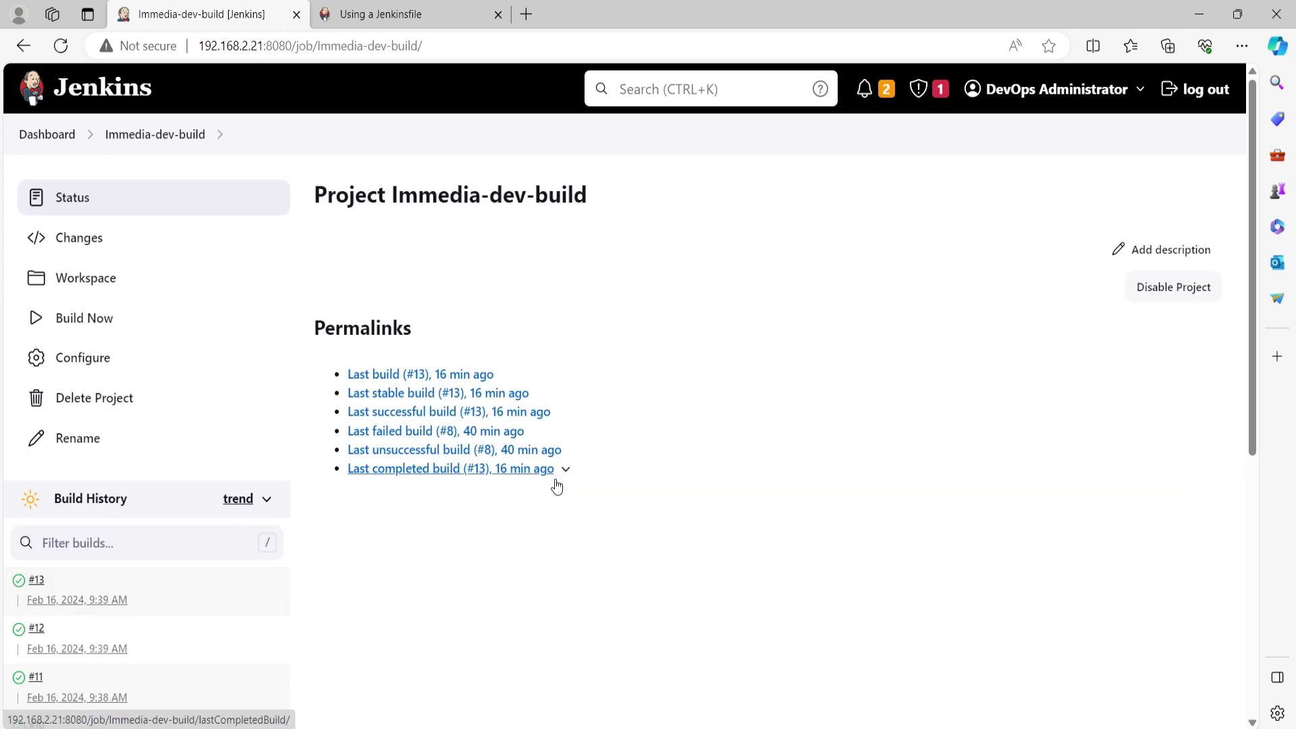
left_click(81, 359)
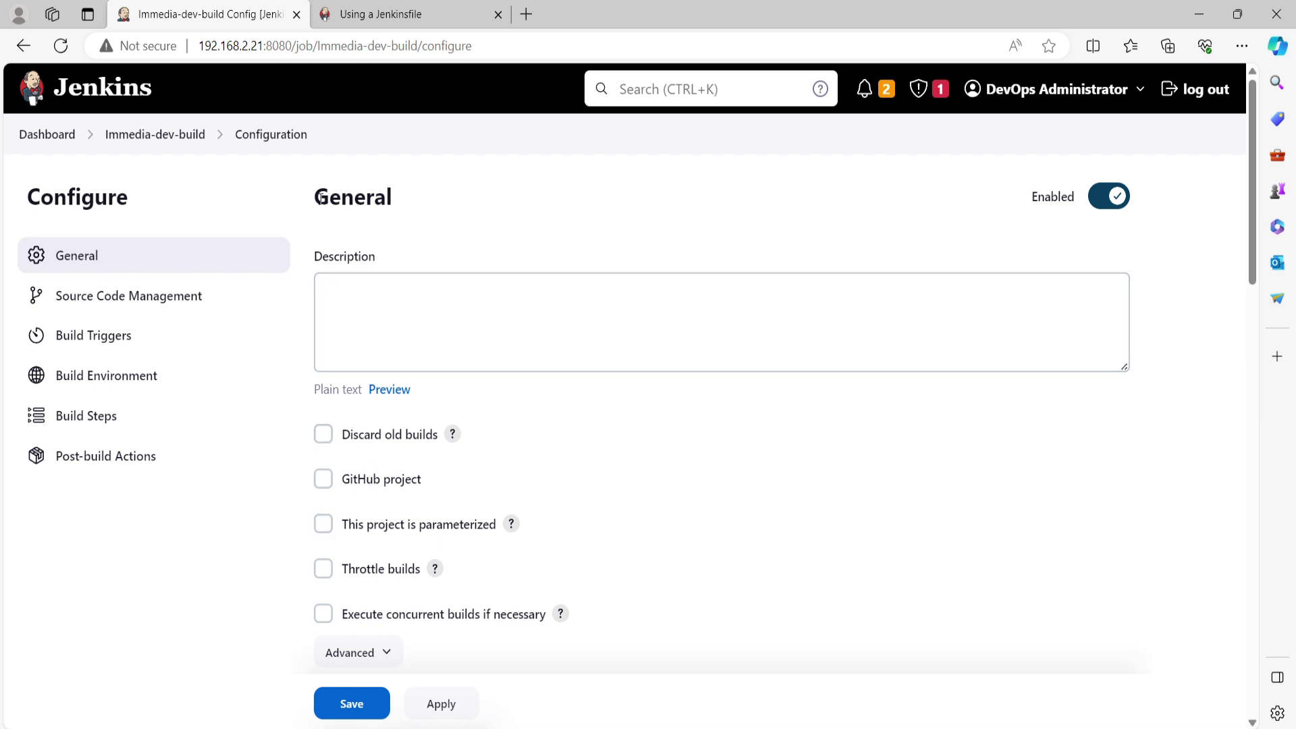
left_click(357, 511)
scroll(541, 415, "down", 1)
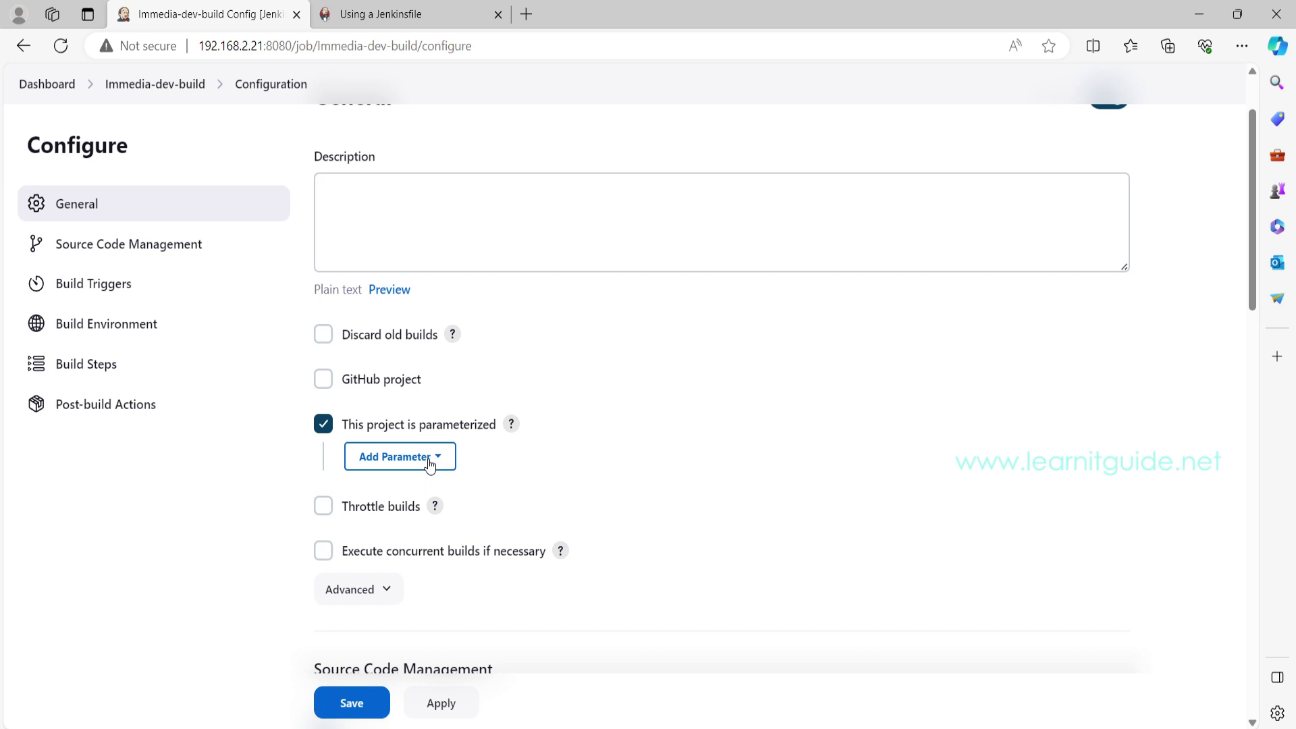
left_click(430, 465)
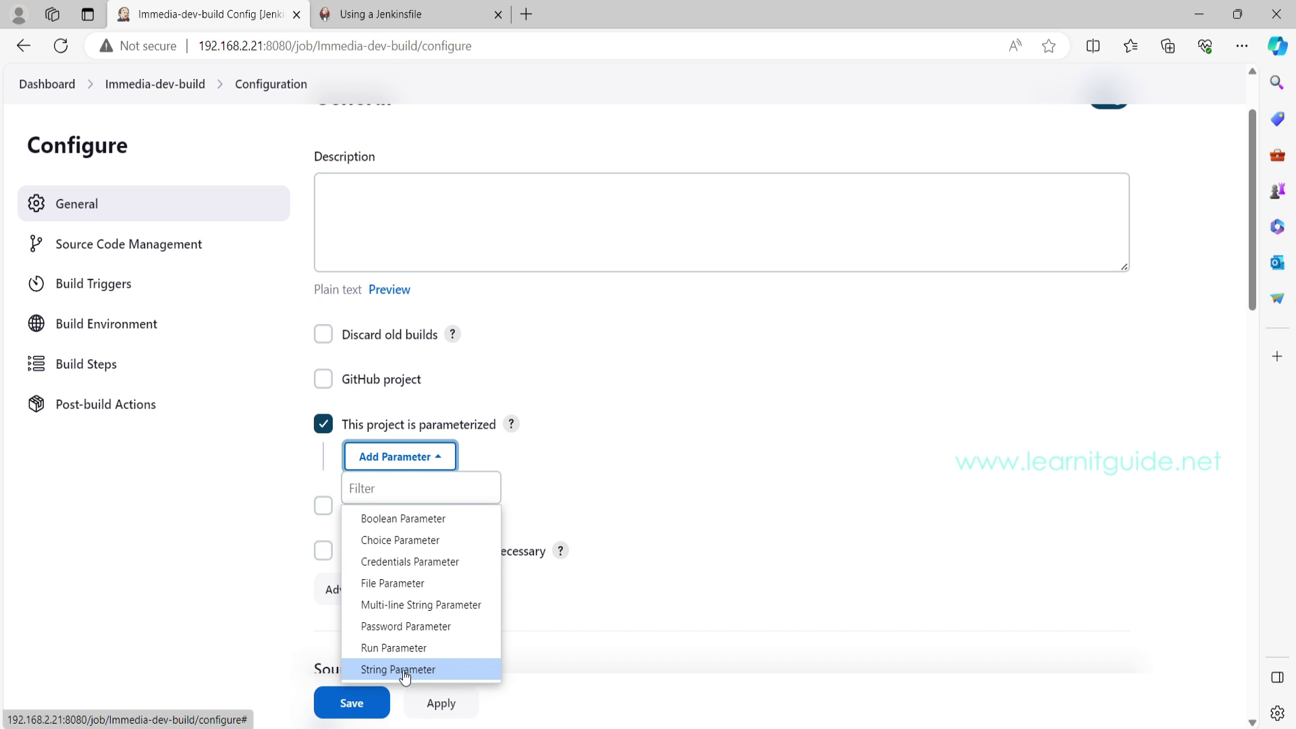
left_click(405, 519)
scroll(650, 476, "down", 4)
- Read the help description of the Boolean parameter type
left_click(409, 233)
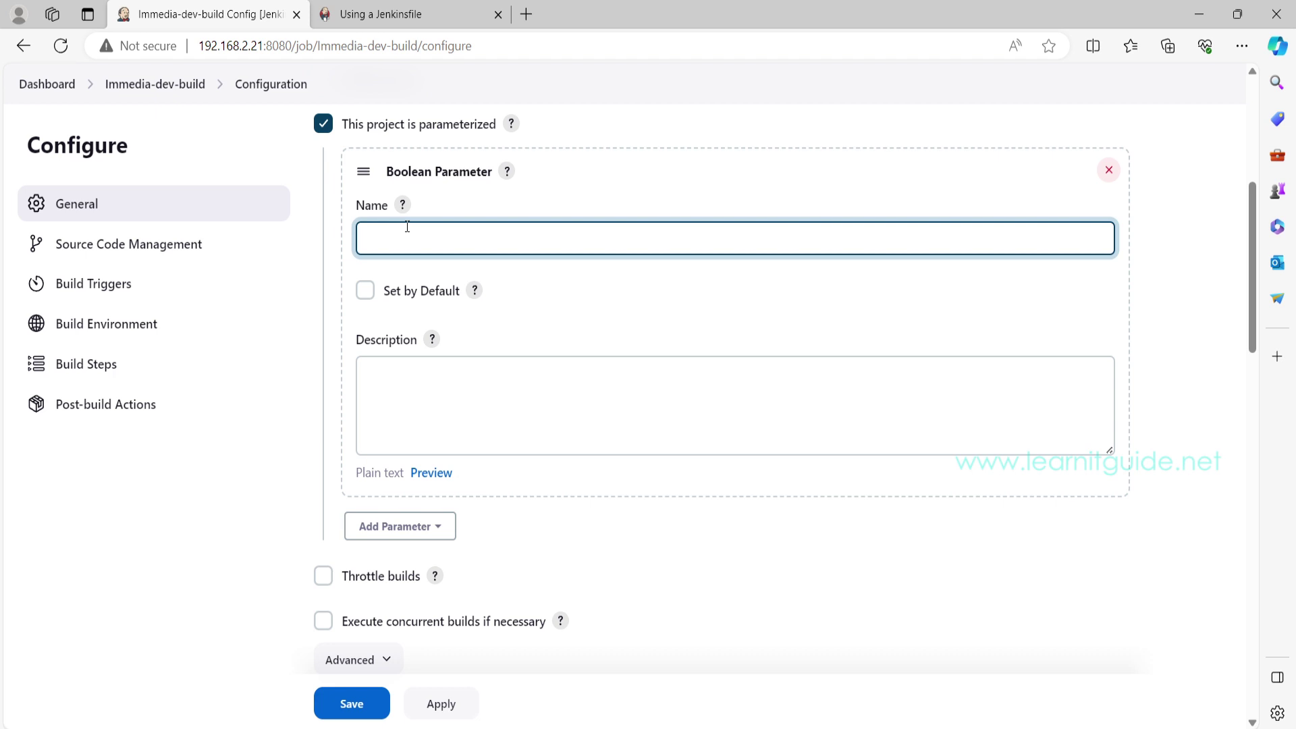
left_click(507, 172)
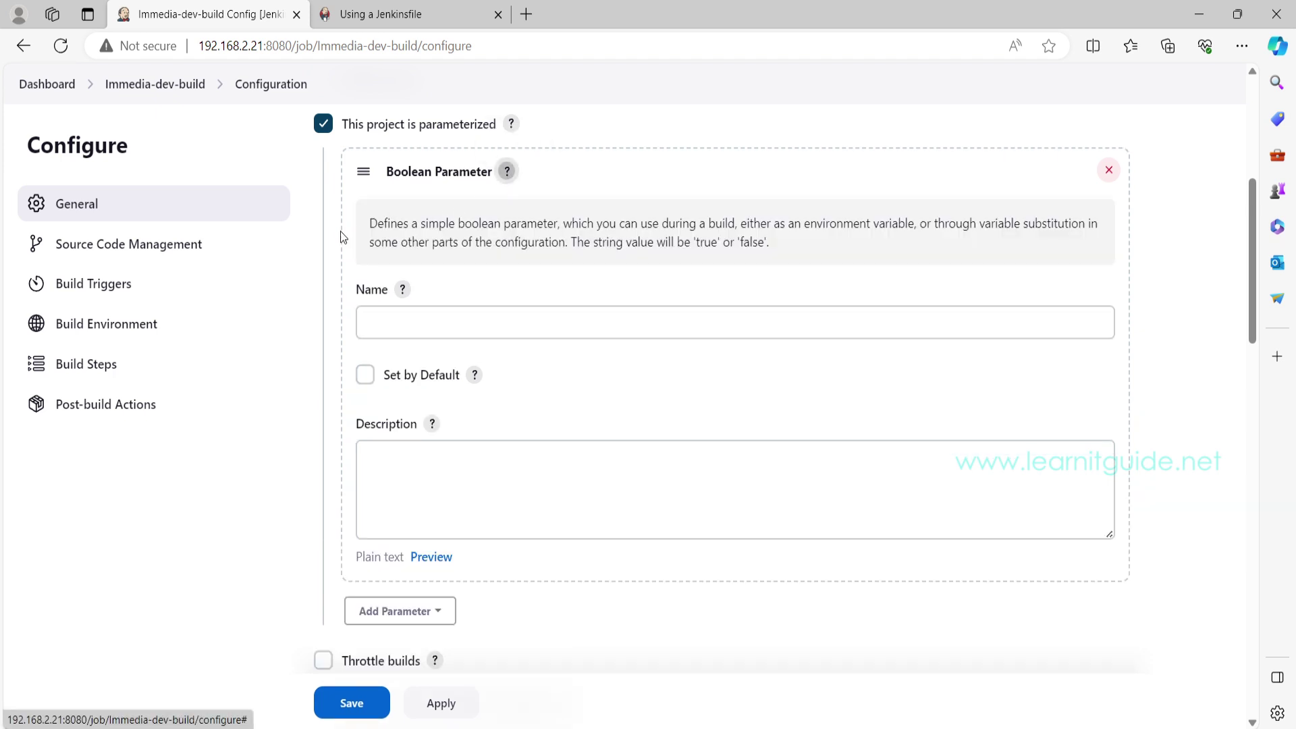
left_click_drag(362, 226, 772, 233)
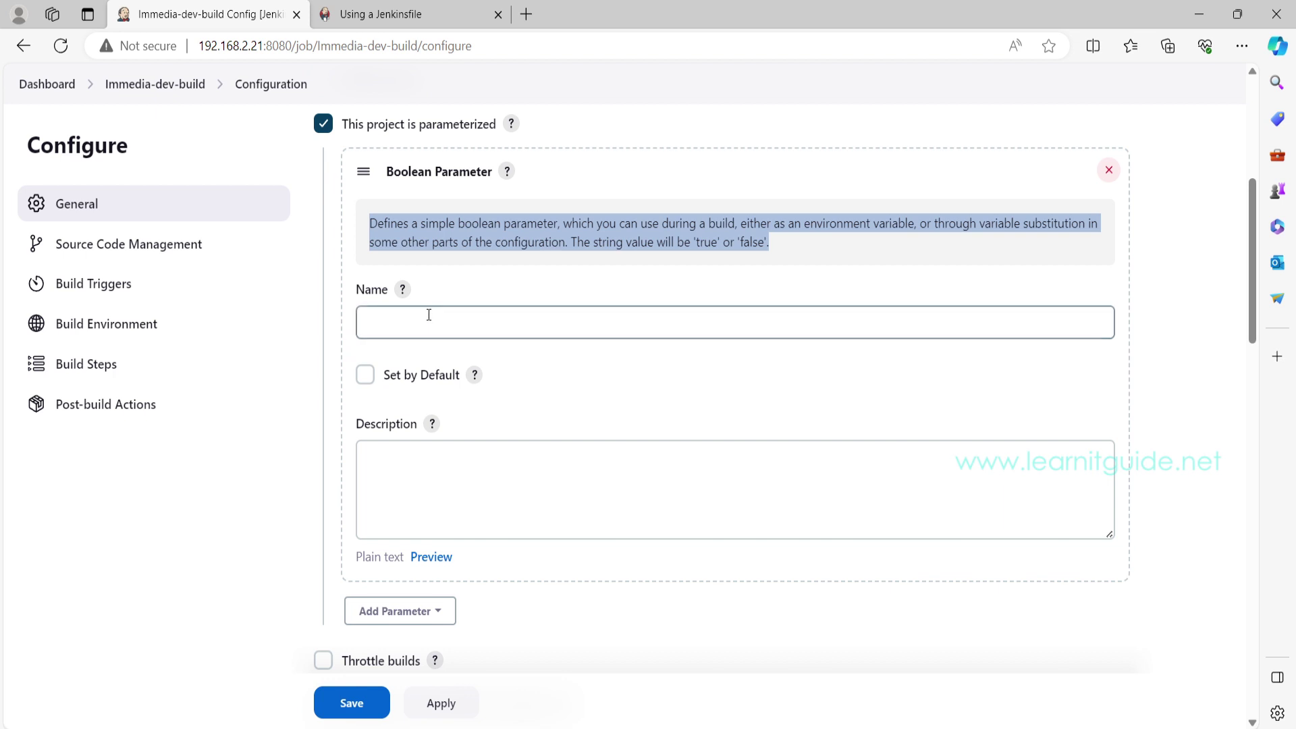
- Name the Boolean parameter reboot_status and describe it as "This is a sample desc."
left_click(669, 330)
type("reboo")
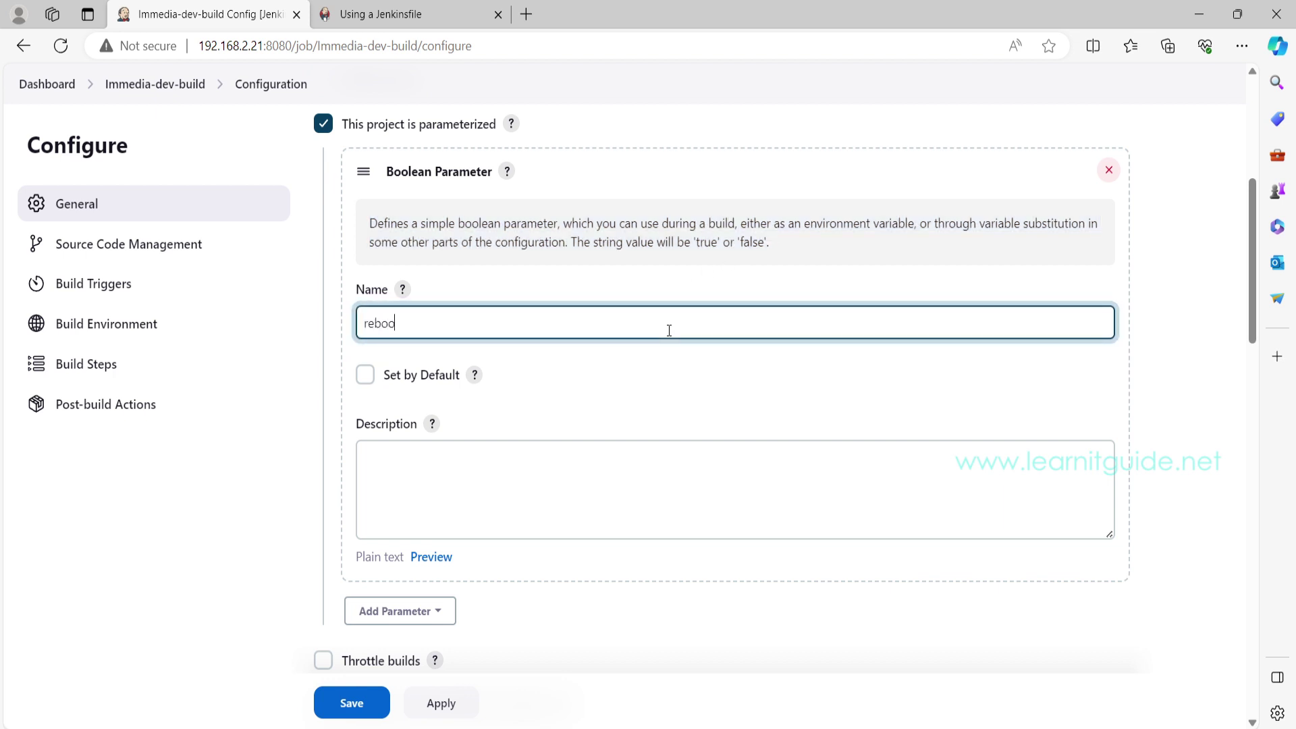
type("t-status")
key("BackSpace")
key("BackSpace")
key("BackSpace")
key("BackSpace")
key("BackSpace")
key("BackSpace")
type("_status")
left_click(418, 487)
type("This is a sample desc.")
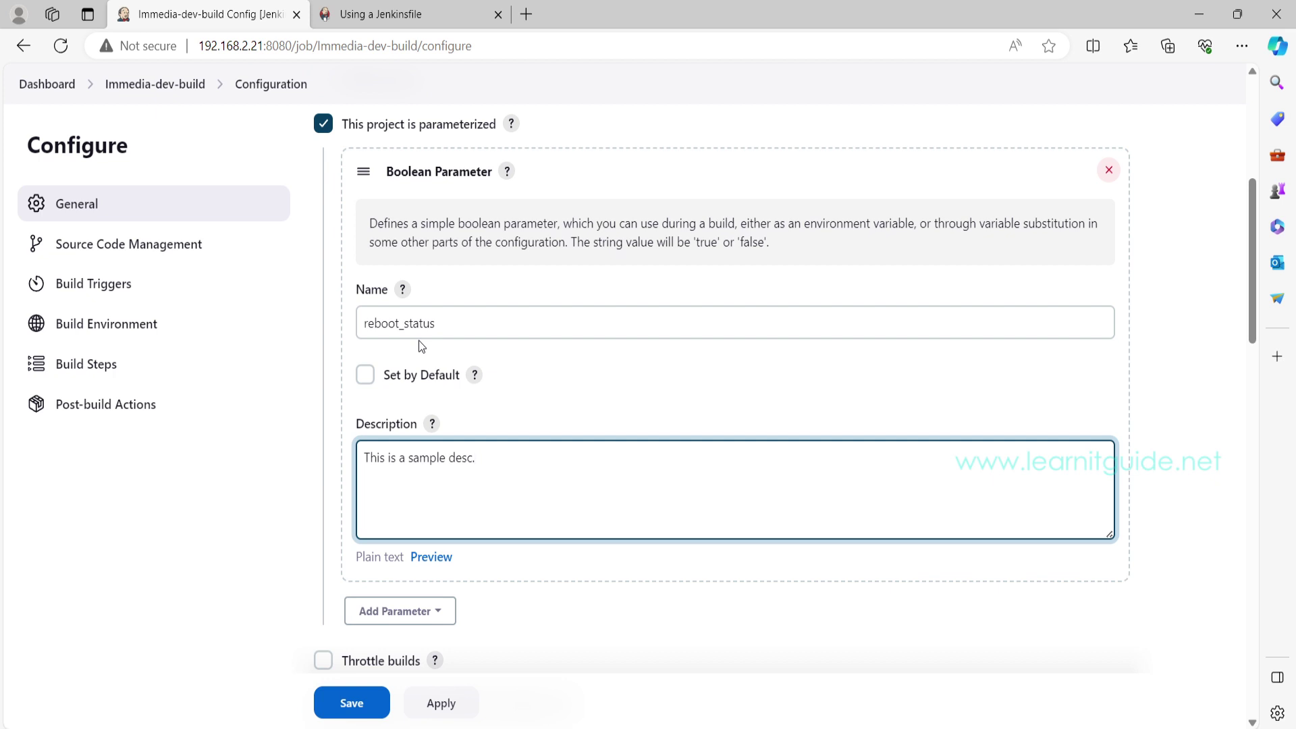
- Replace the Execute shell command in the build steps with echo ${reboot_status}
double_click(365, 313)
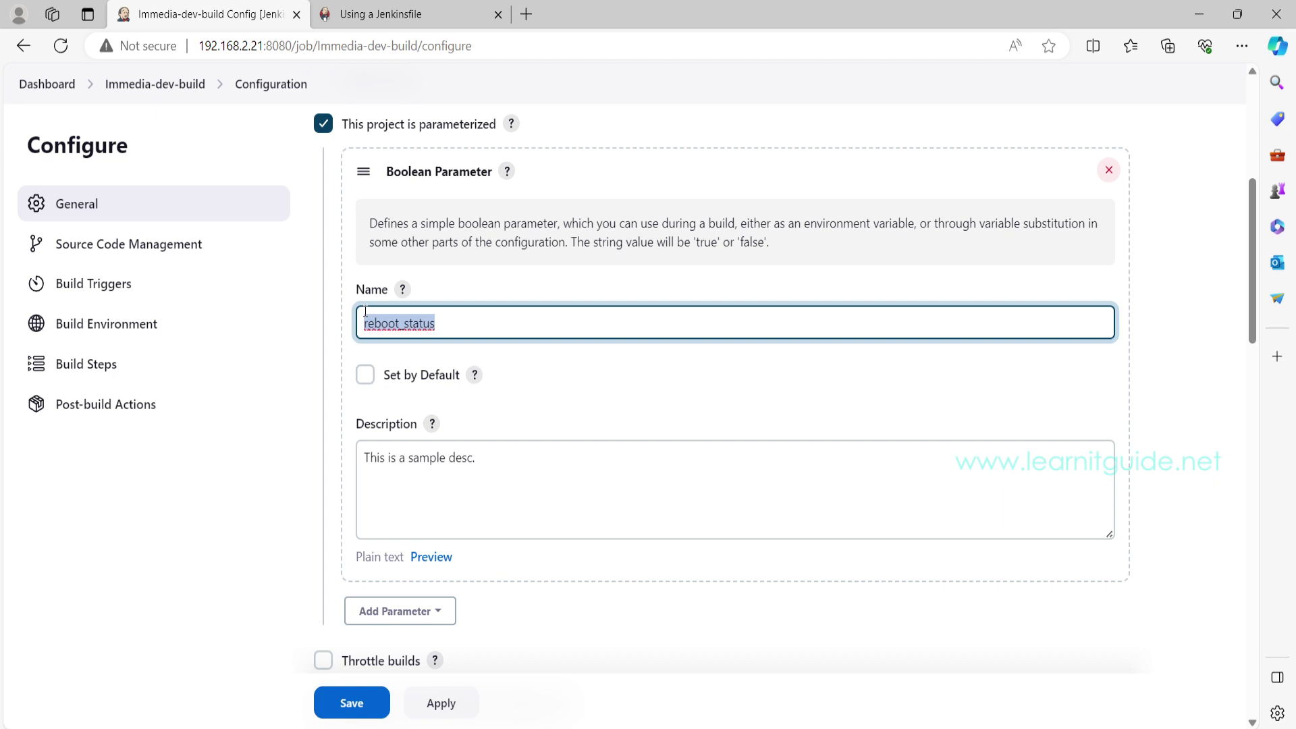
scroll(365, 313, "down", 20)
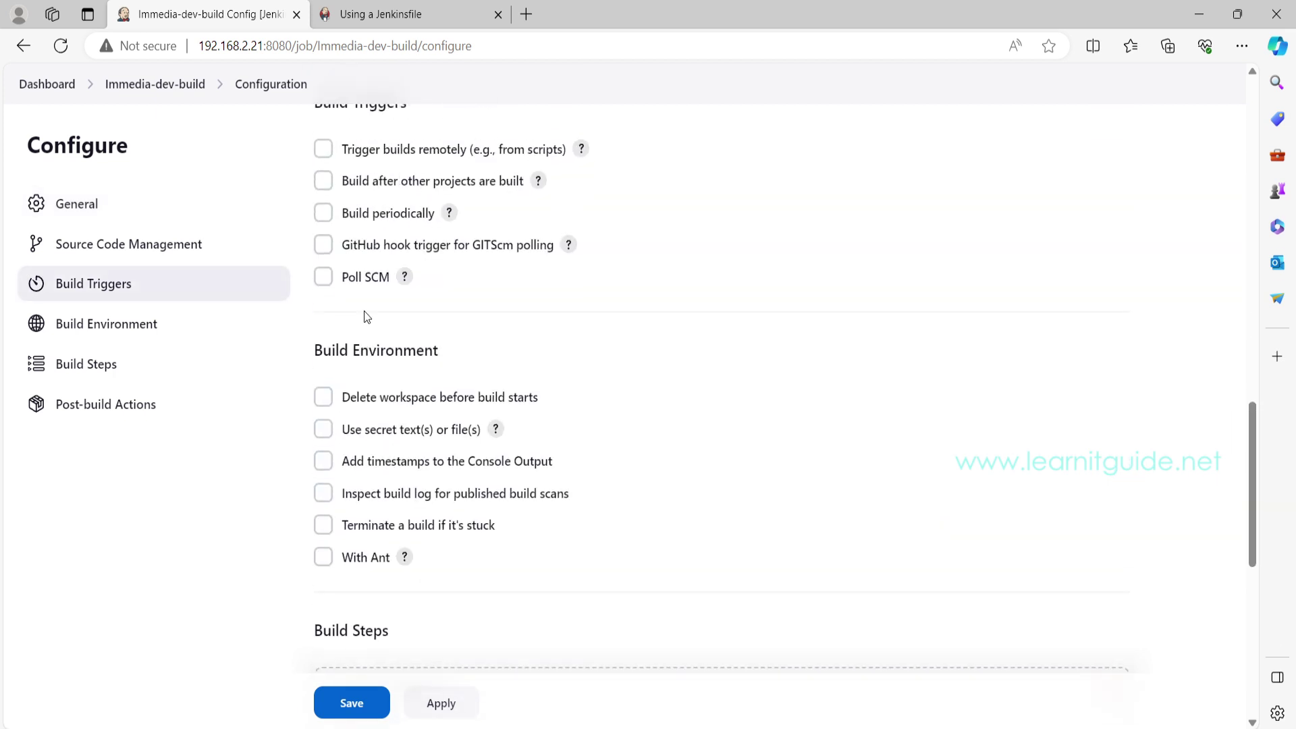
scroll(380, 373, "down", 2)
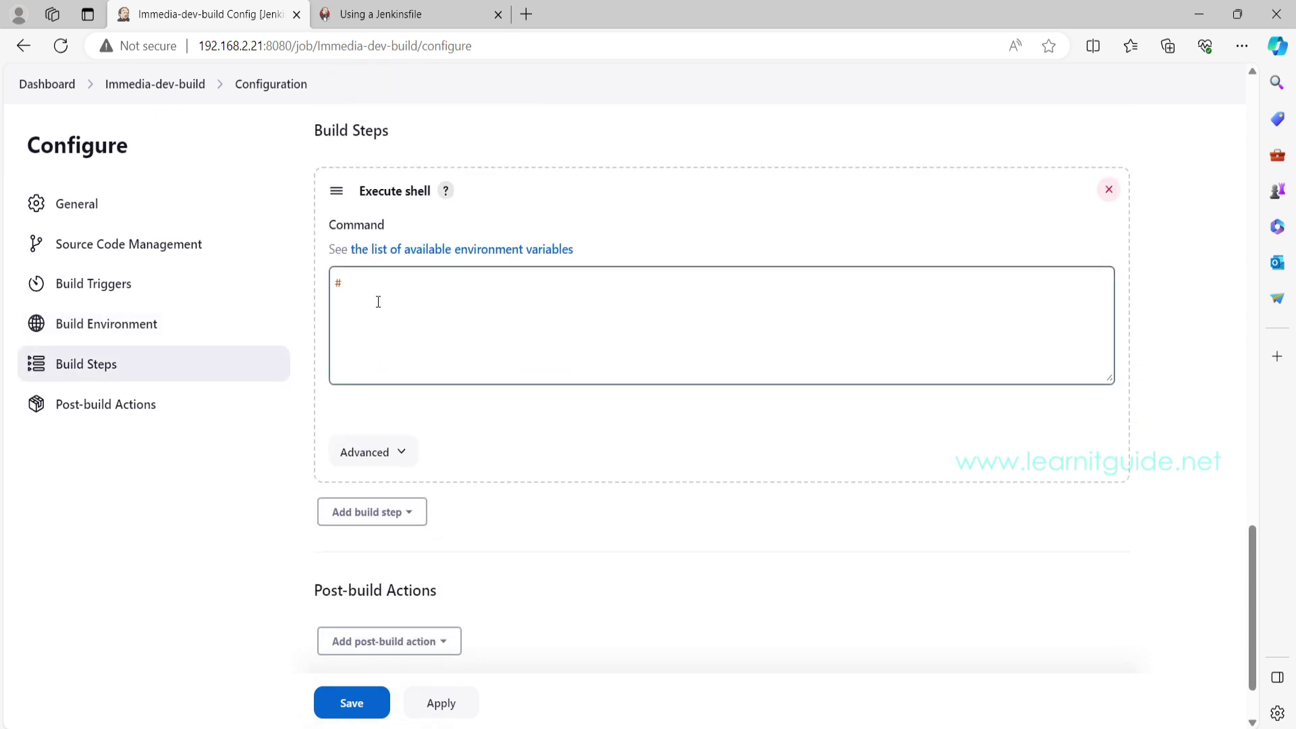
left_click_drag(373, 298, 290, 291)
type("echo #{}")
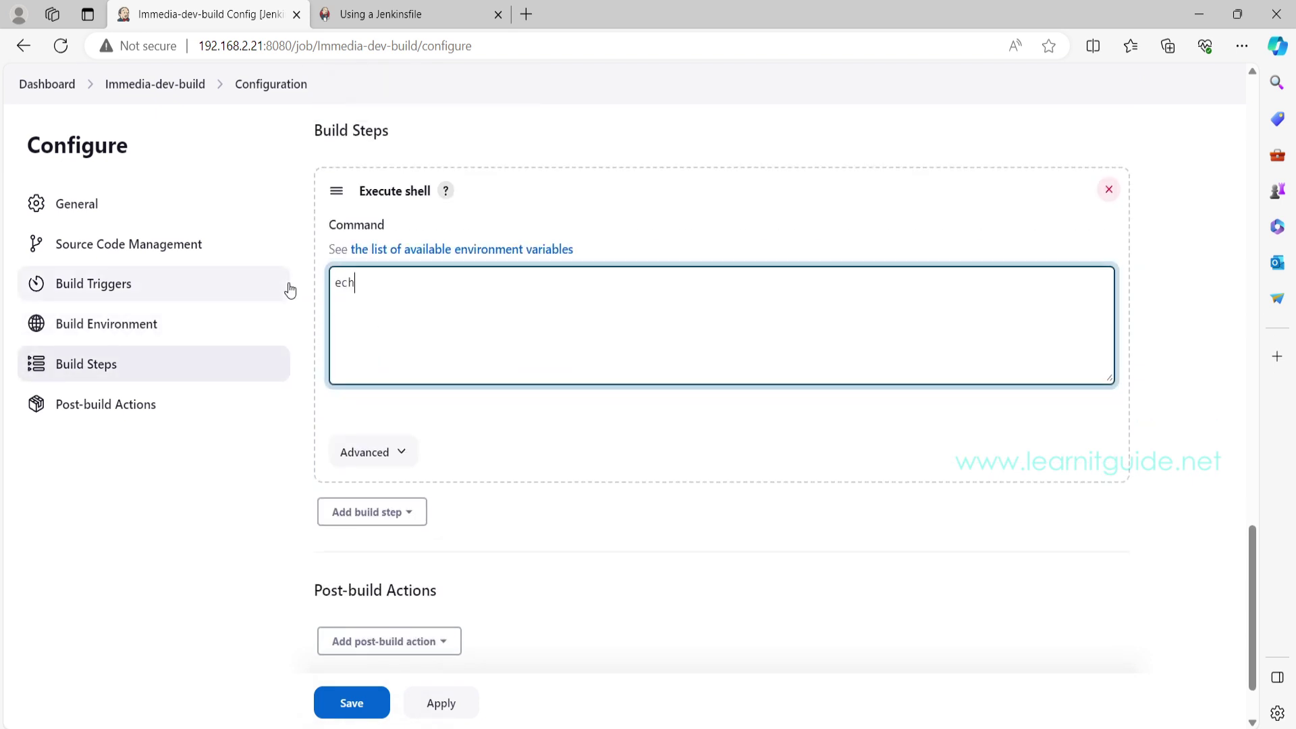
key("Left")
key("Left")
key("BackSpace")
type("$")
key("Right")
type("reboot_status")
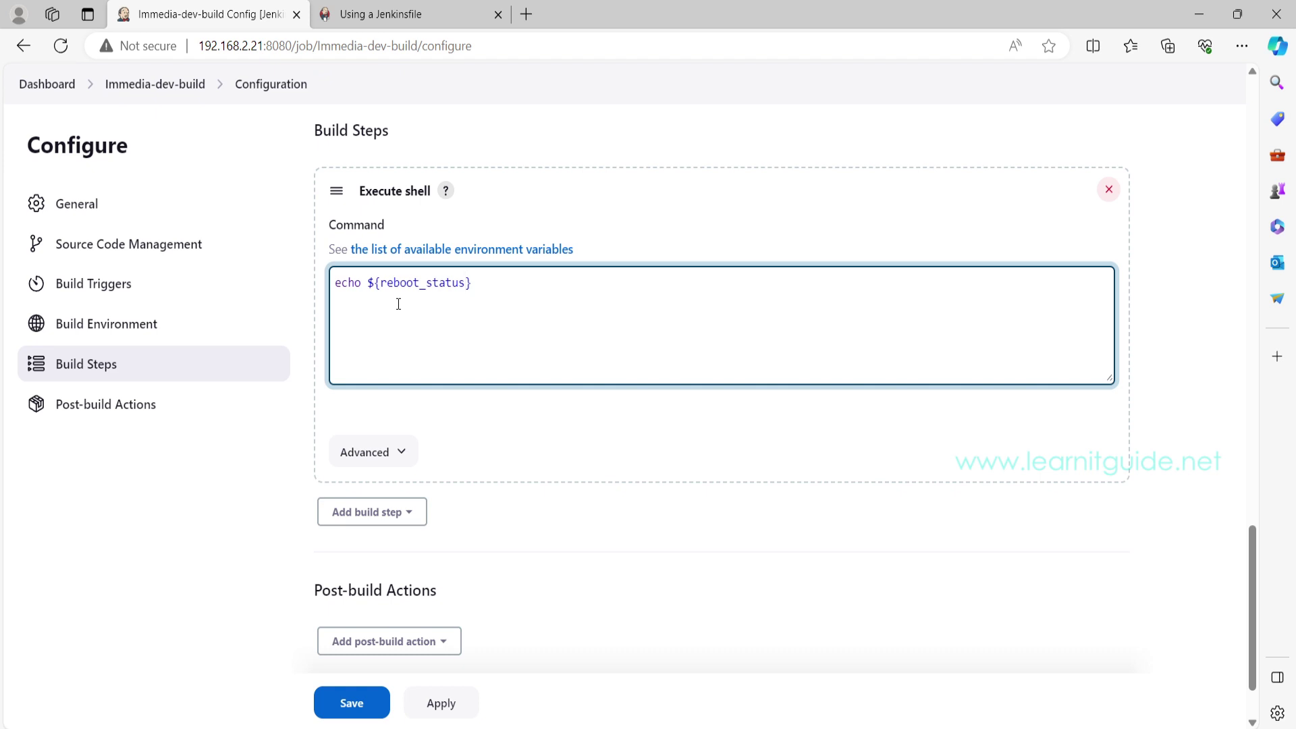
- Compare the shell command's variable with the Boolean parameter's name, and save the job configuration
double_click(399, 278)
scroll(493, 544, "up", 4)
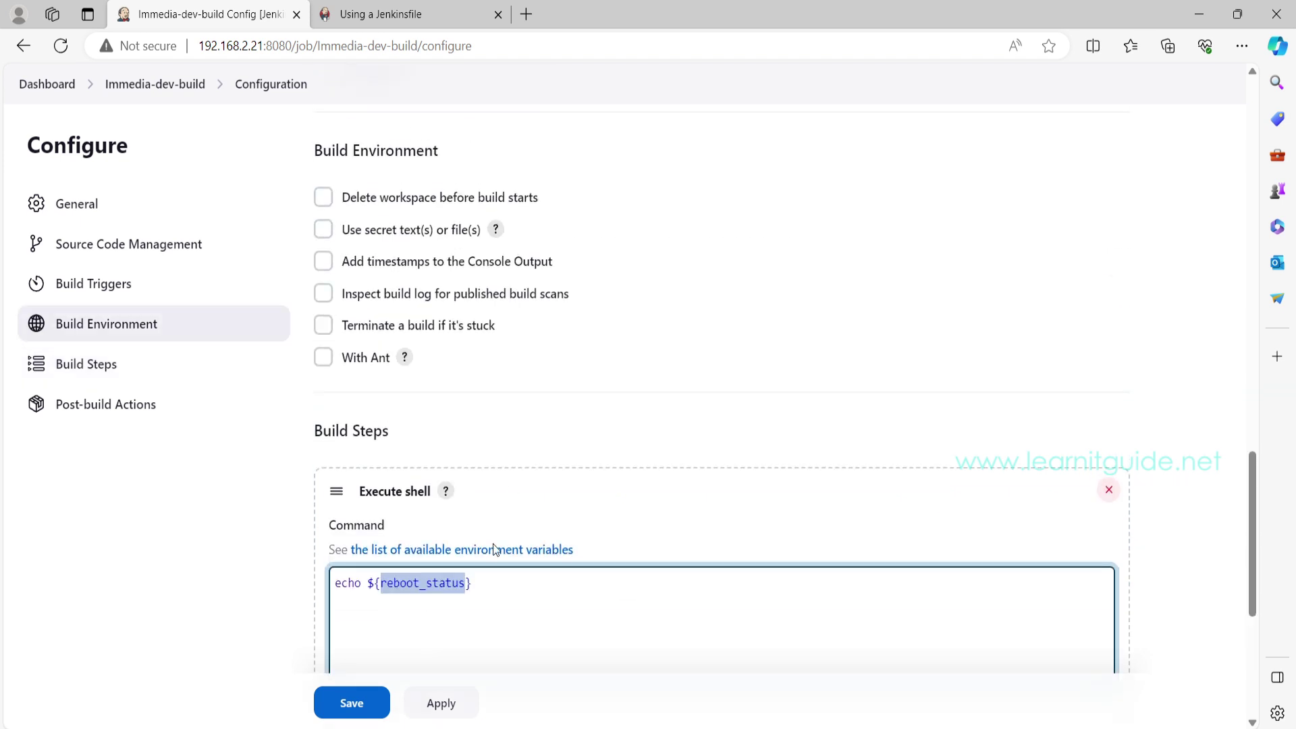
scroll(441, 580, "up", 15)
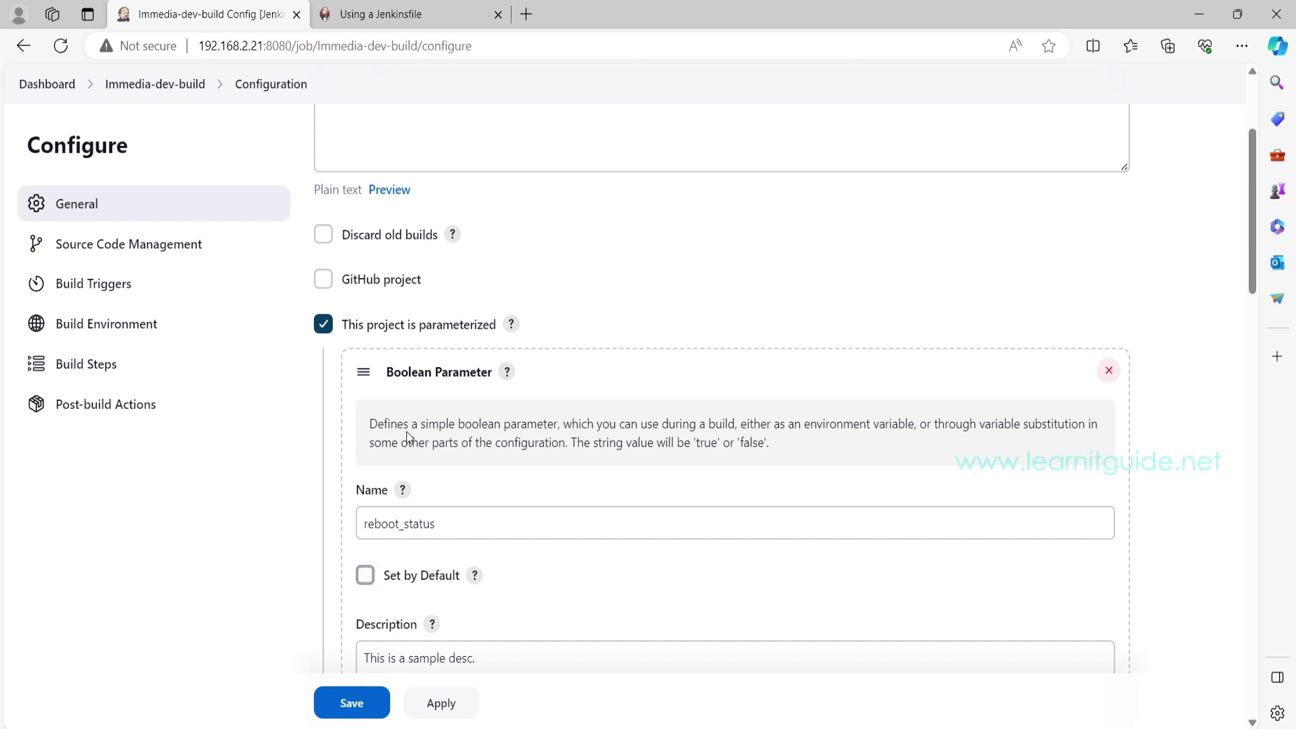
double_click(434, 524)
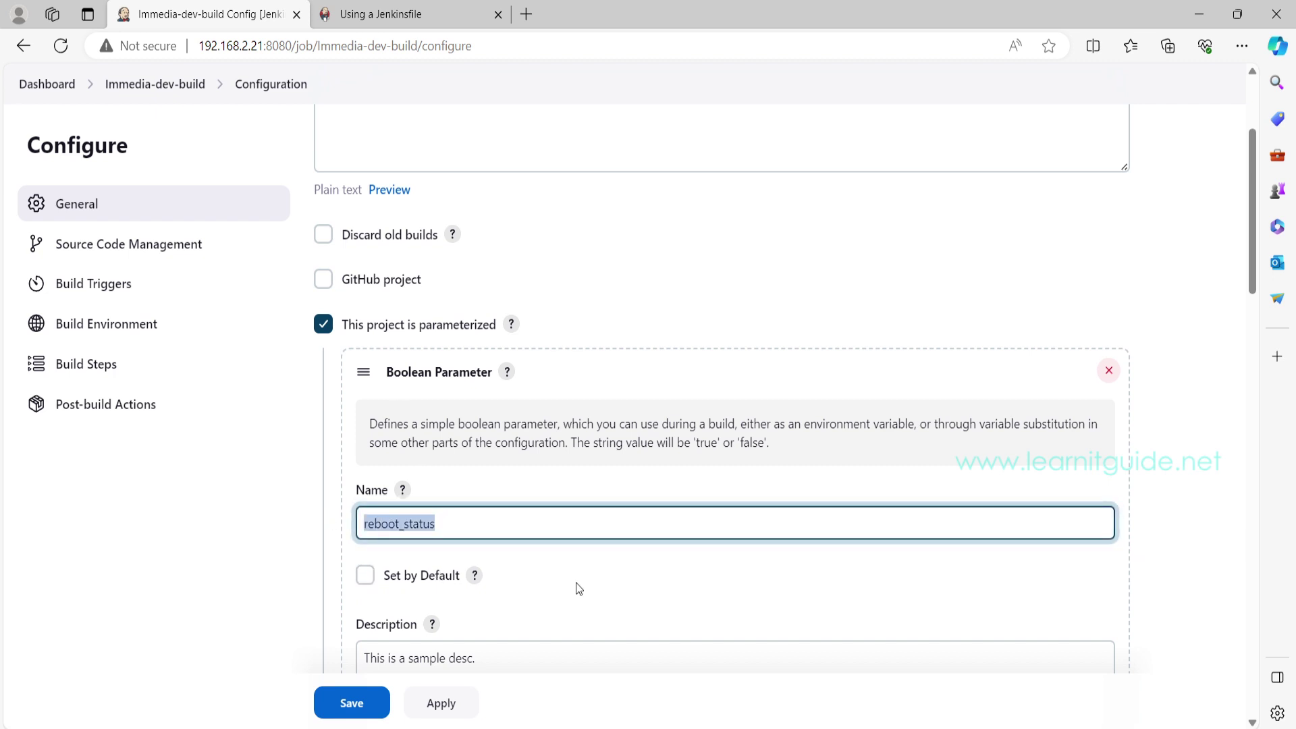
left_click(465, 706)
left_click(358, 705)
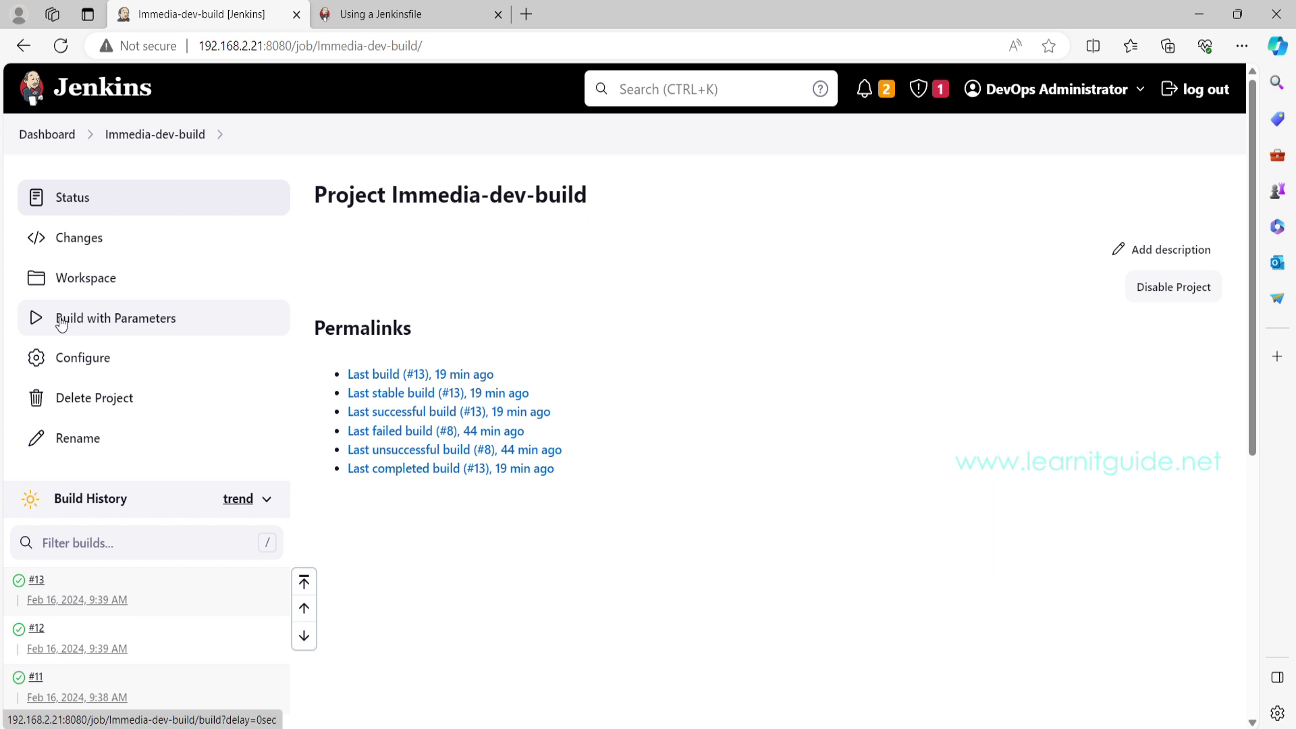
- Toggle the reboot_status option and start a parameterized build of Immedia-dev-build
left_click(62, 323)
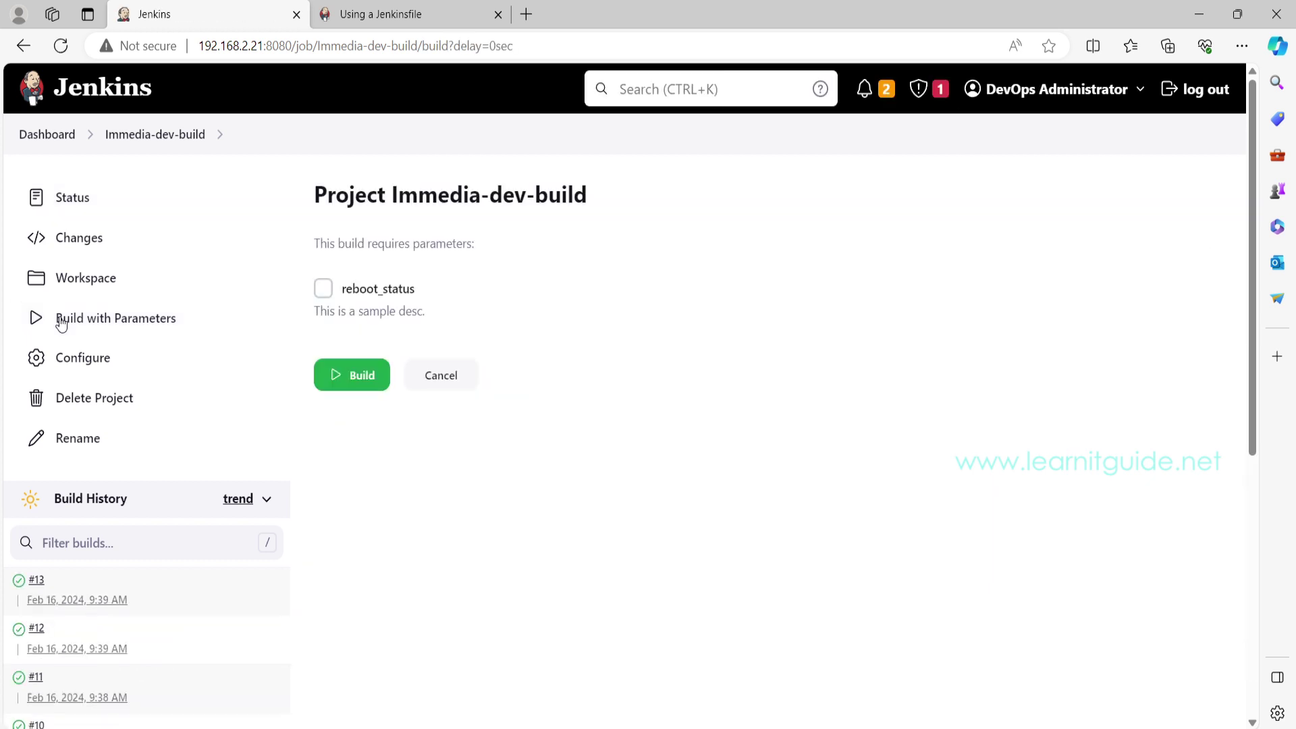
left_click(322, 302)
left_click(322, 296)
left_click(322, 297)
left_click(330, 300)
left_click(329, 296)
left_click(349, 376)
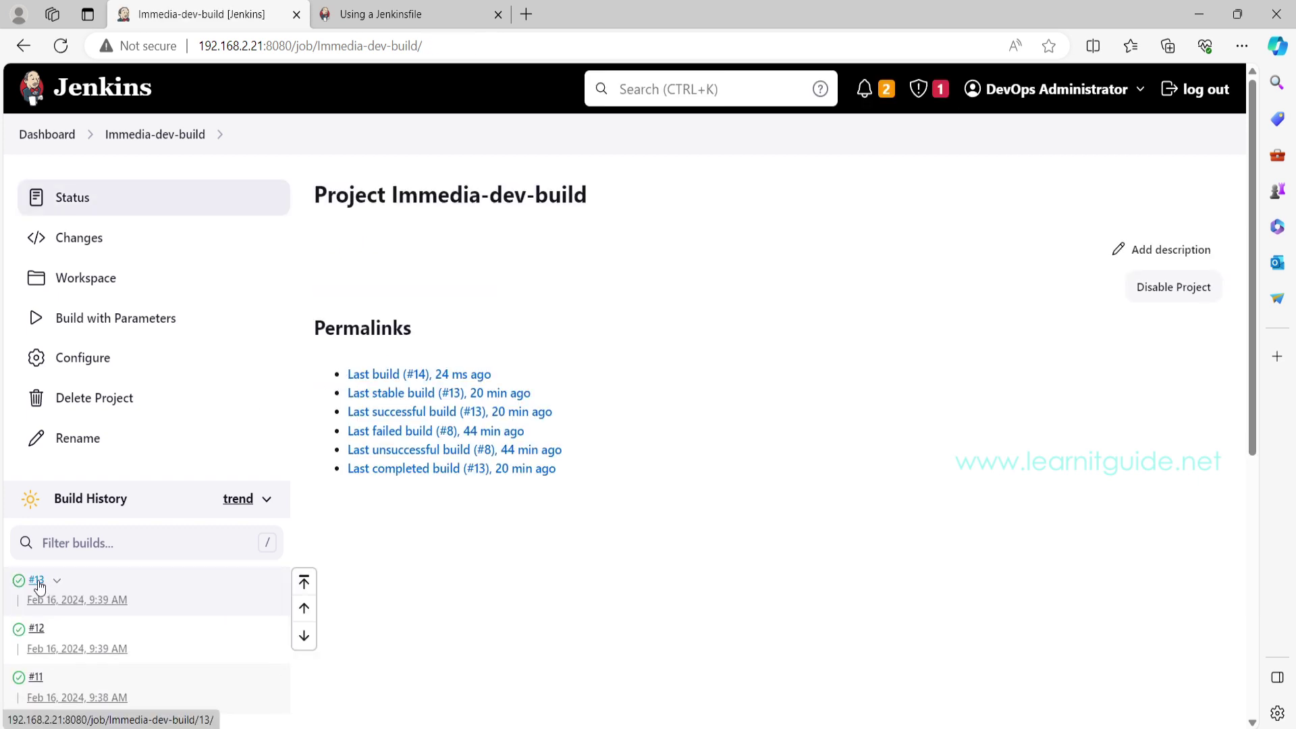
- Examine the echoed parameter value in the console output of build #13
left_click(36, 581)
left_click(98, 278)
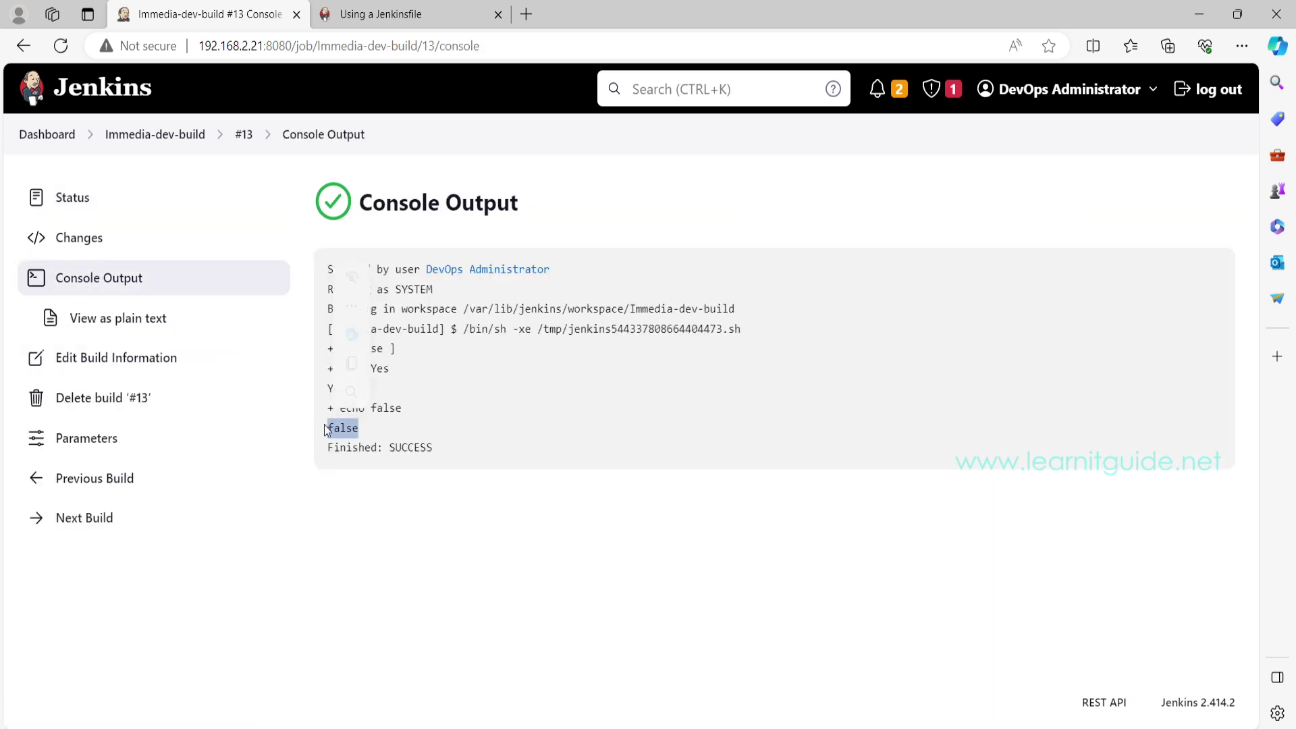
left_click_drag(328, 408, 362, 430)
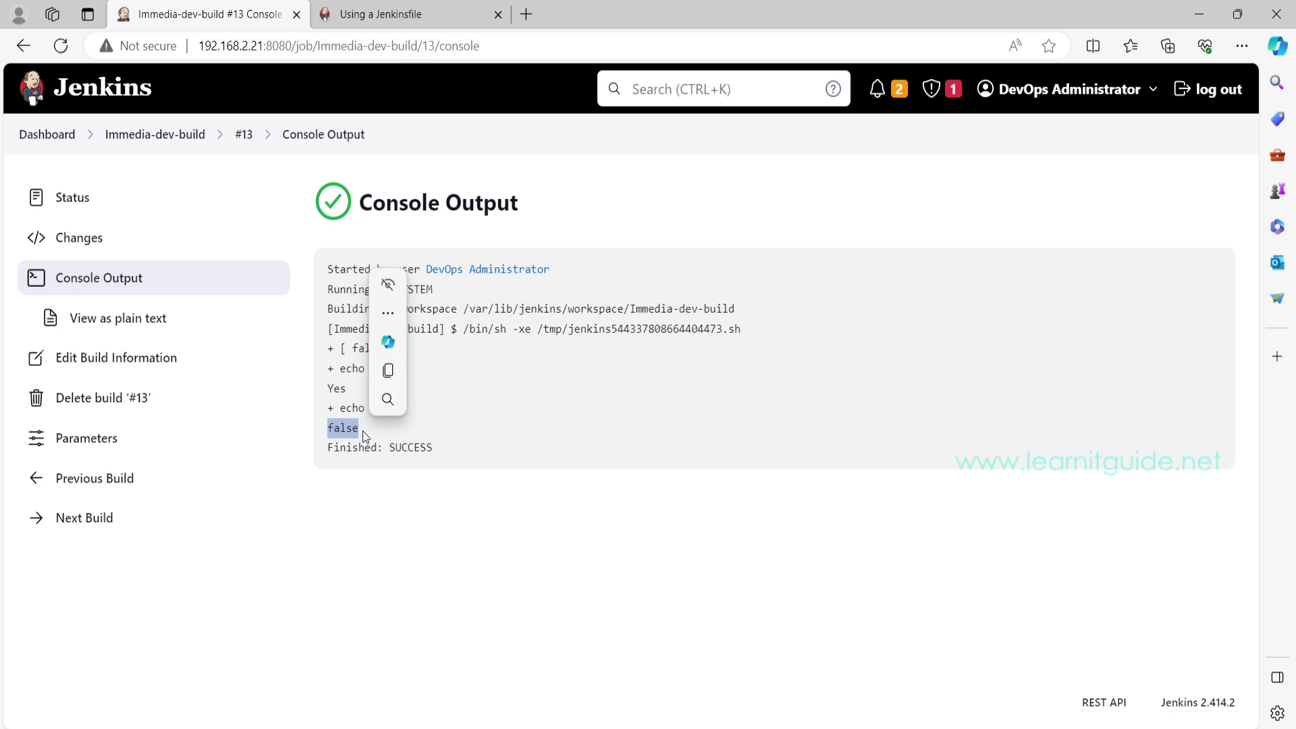
- Remove the reboot_status Boolean parameter from the Immedia-dev-build job's configuration
left_click(181, 135)
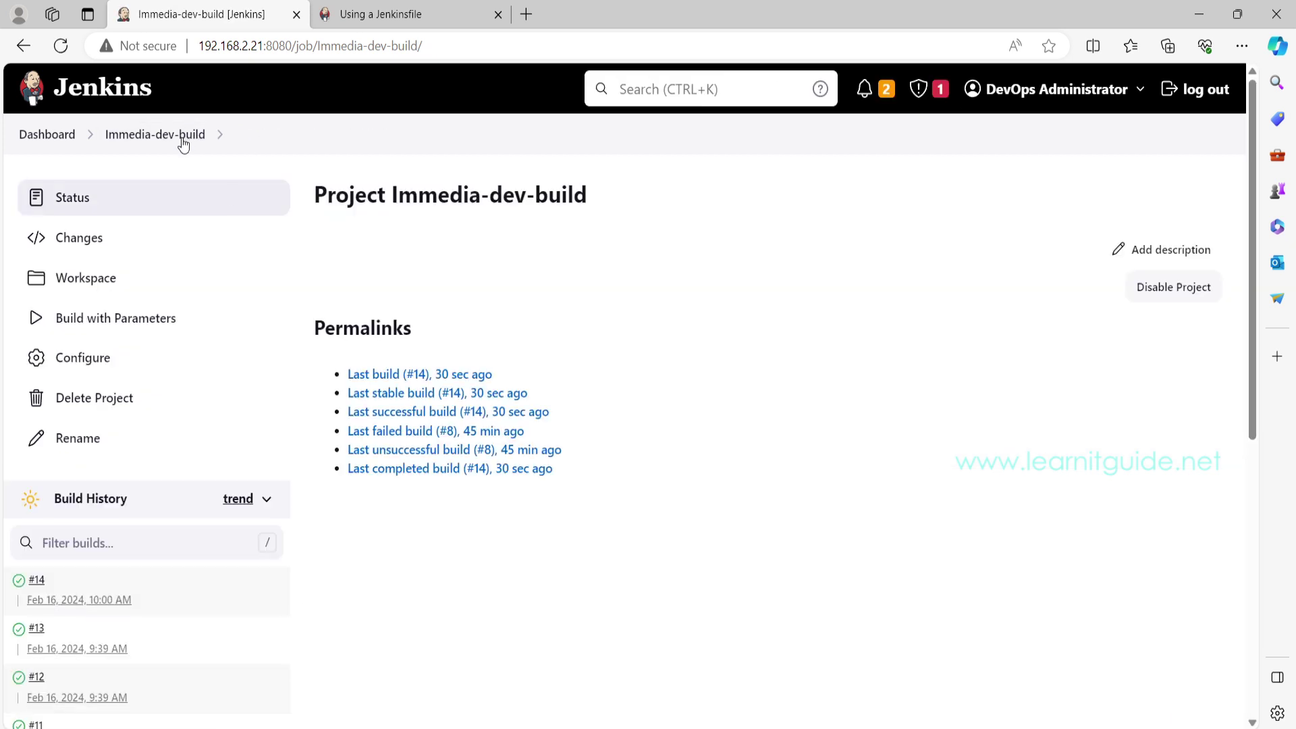
left_click(101, 361)
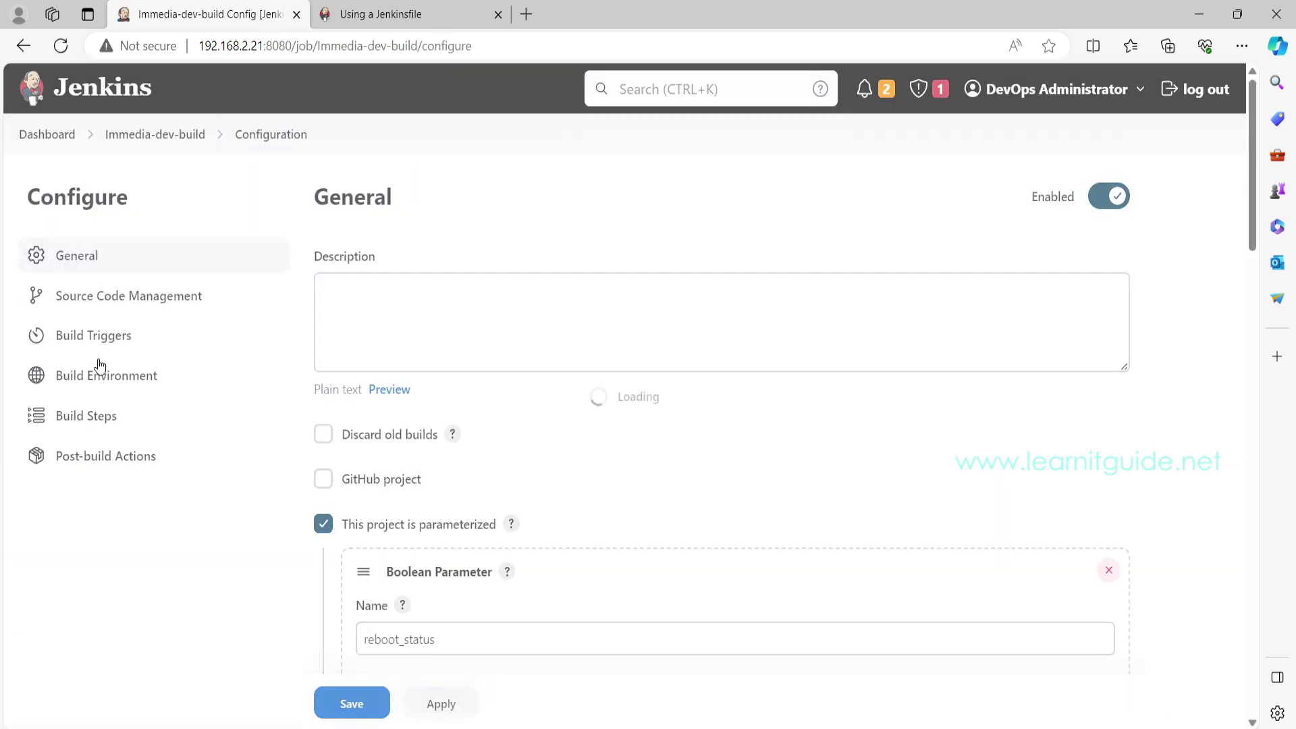
scroll(594, 507, "down", 5)
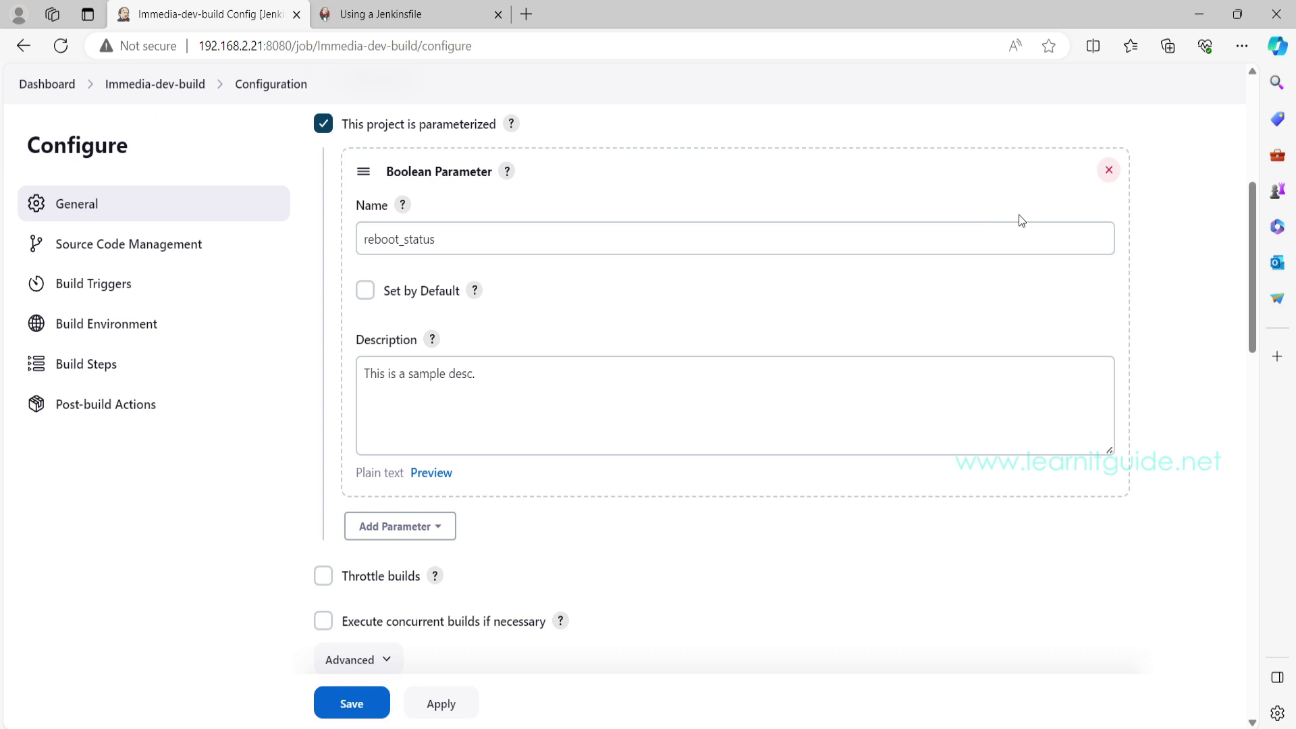
left_click(1109, 170)
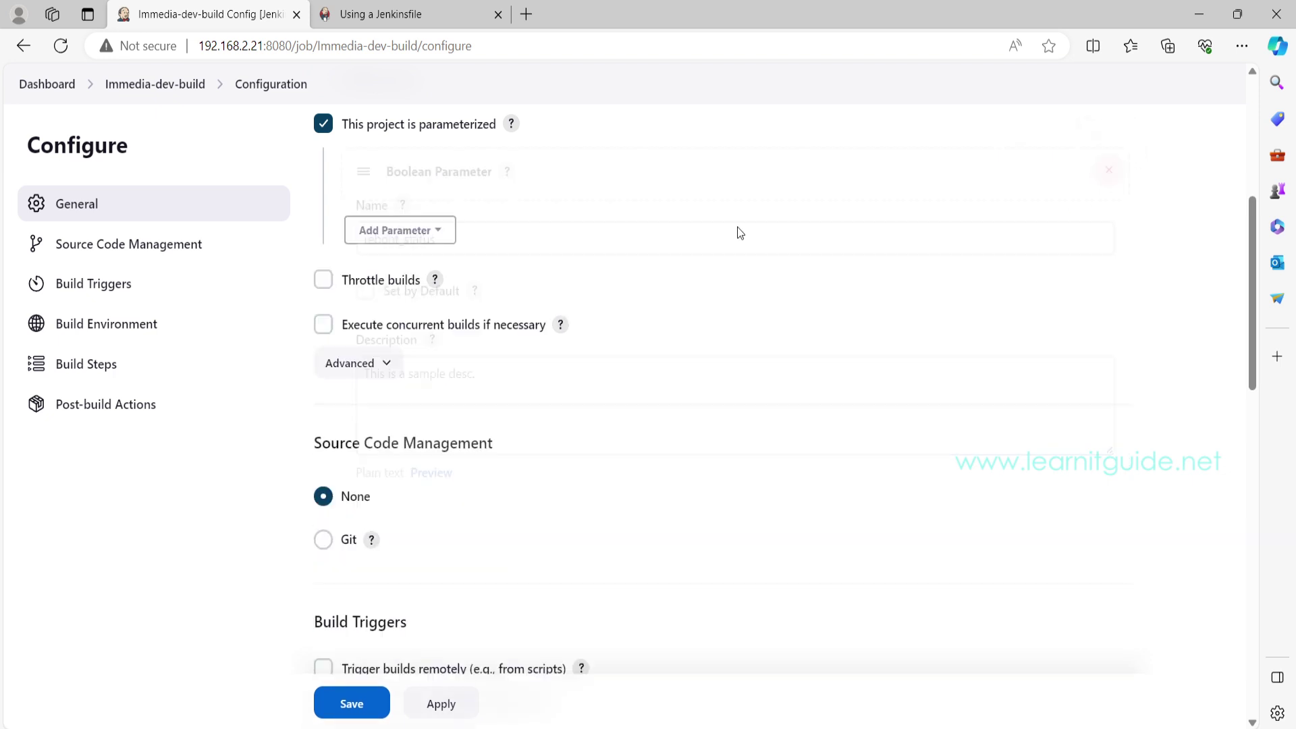
- Add a Choice parameter named Servername with the choices Ansible1, Ansible2 and Chef1
scroll(669, 290, "up", 1)
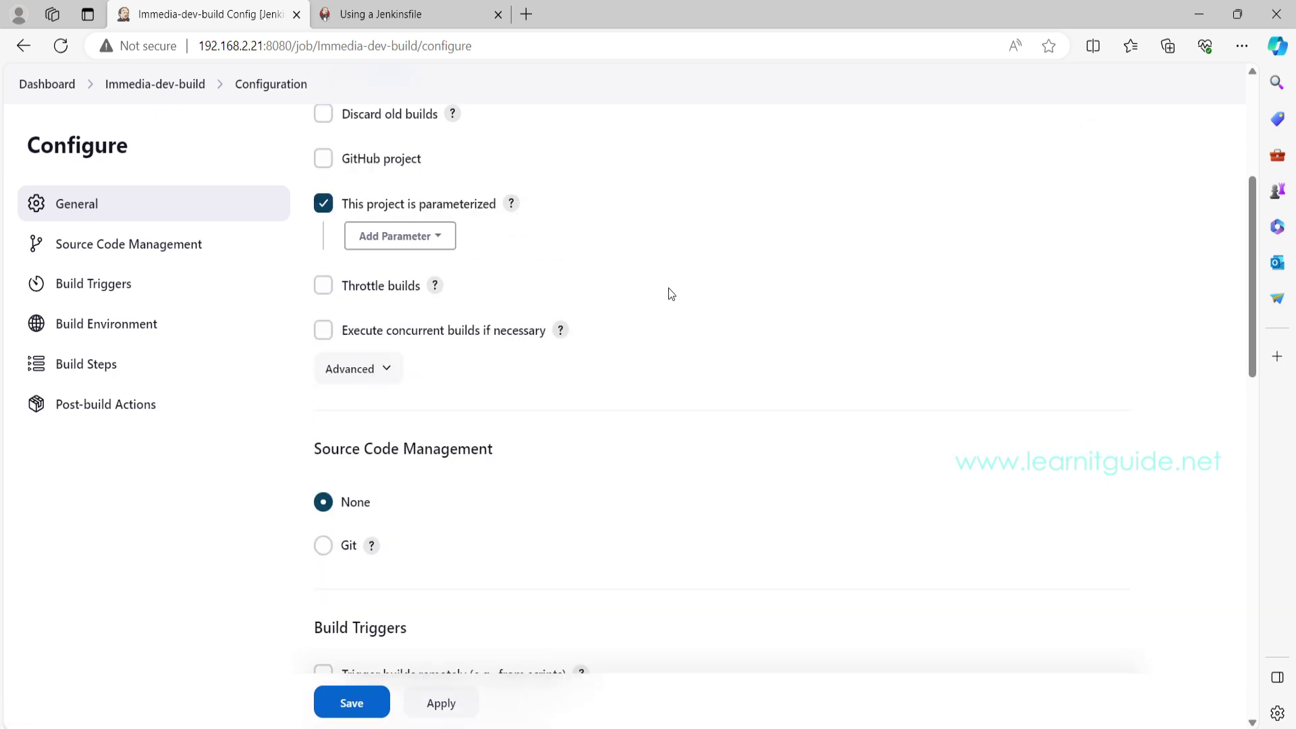
left_click(395, 257)
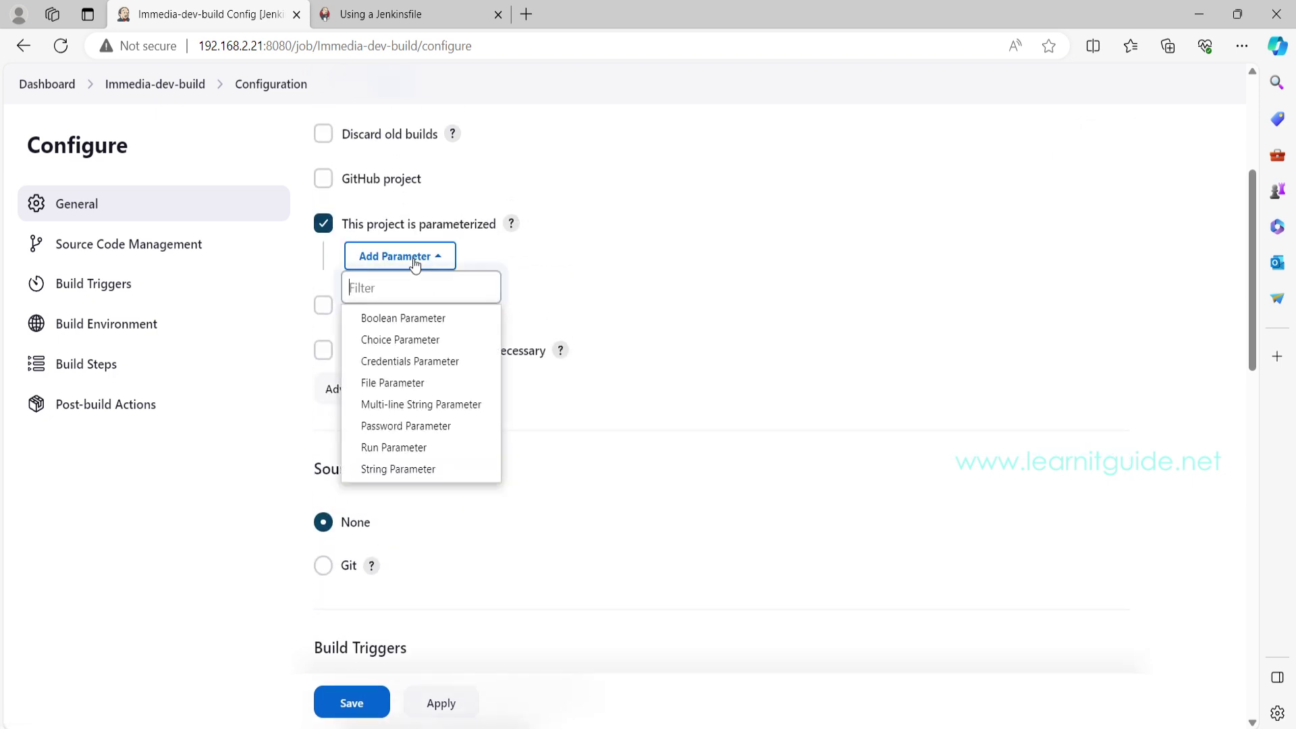
left_click(395, 340)
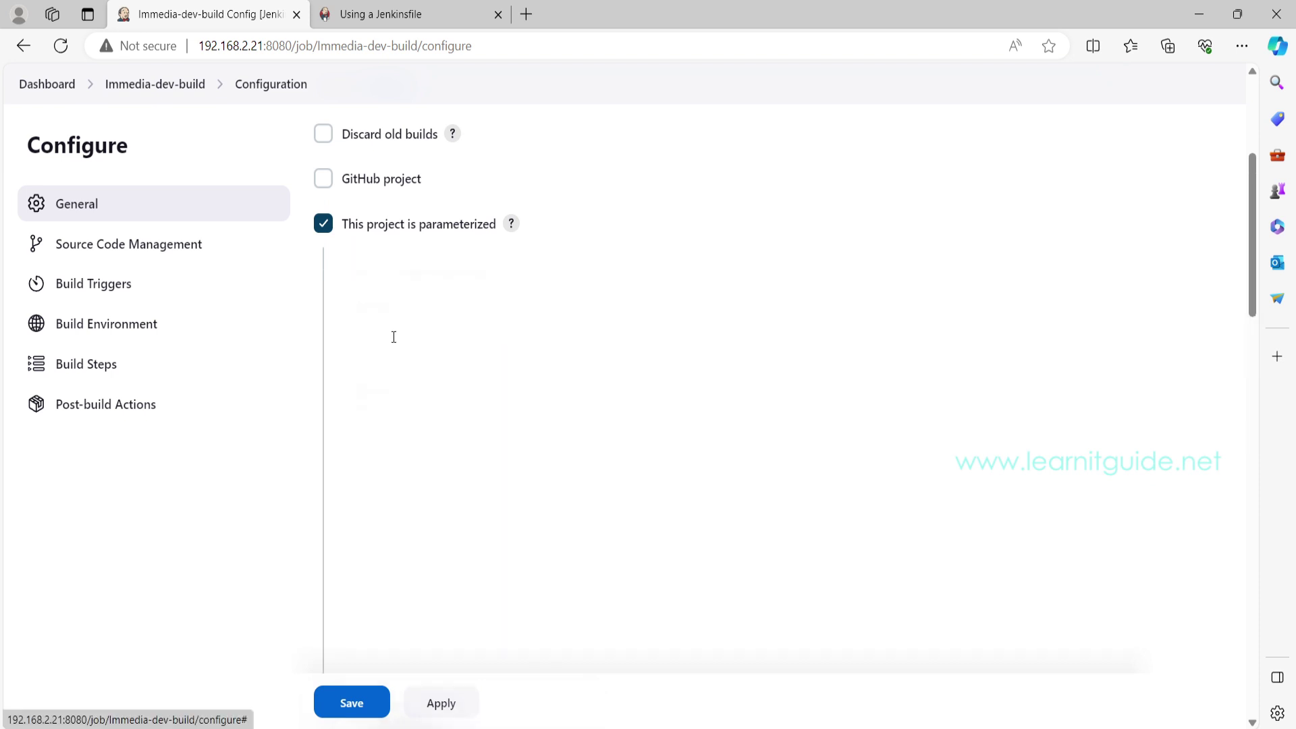
left_click(407, 237)
type("Servernames")
key("Tab")
type("Ansible1")
key("Return")
type("Ansible2")
key("Return")
type("Chef1")
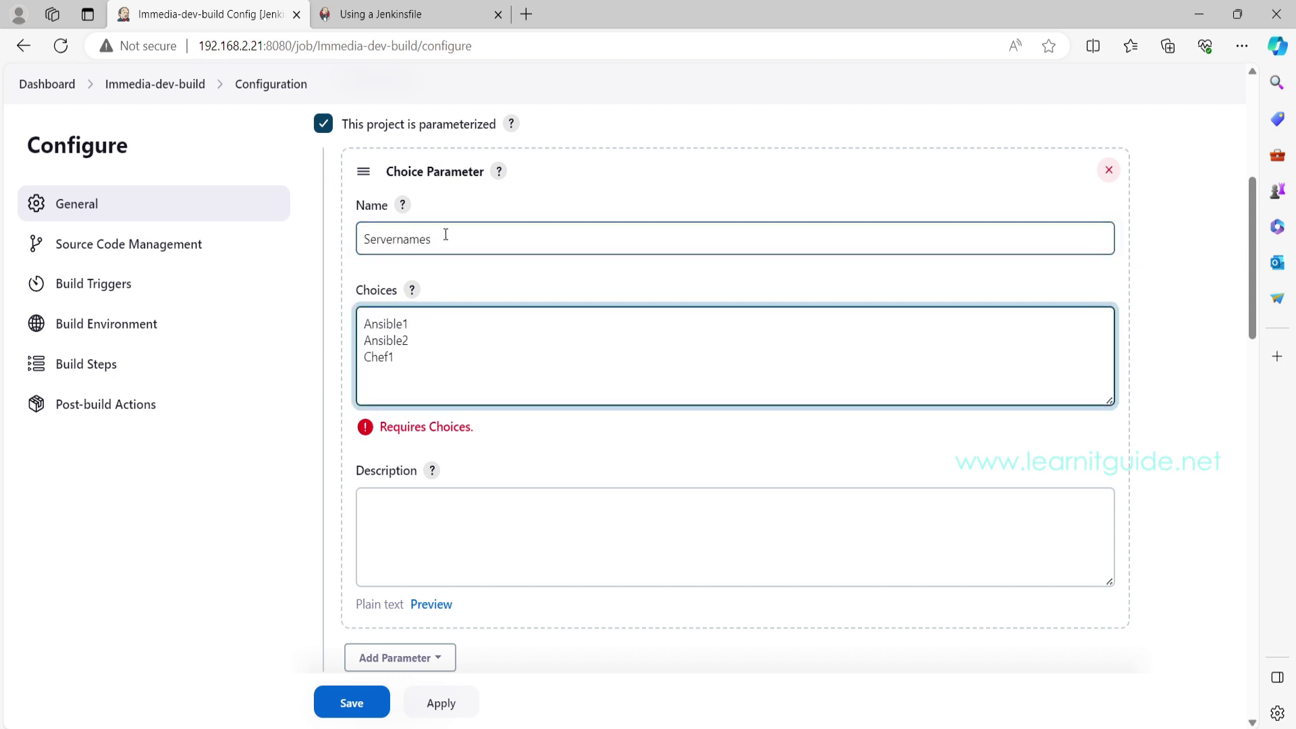
left_click_drag(445, 235, 343, 226)
left_click(442, 253)
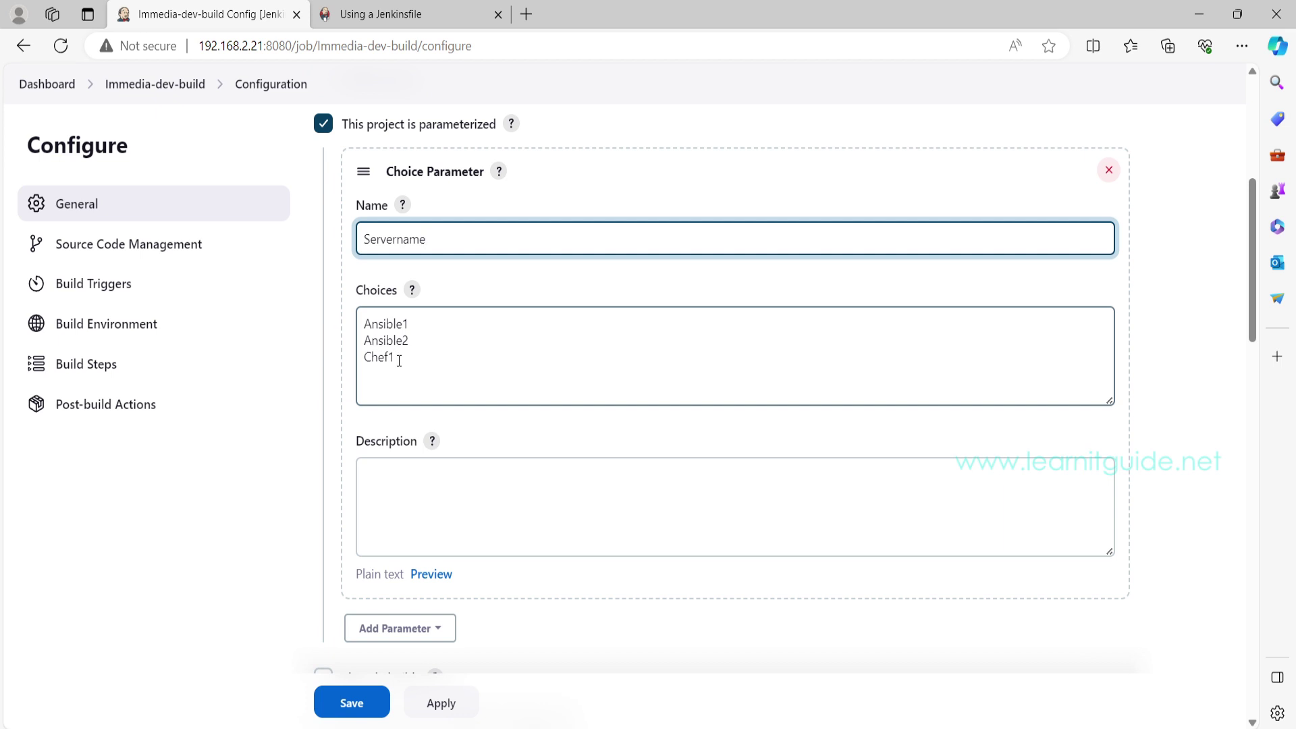
- Replace the Execute shell command with echo ${Servername} and save the job configuration
scroll(399, 361, "down", 20)
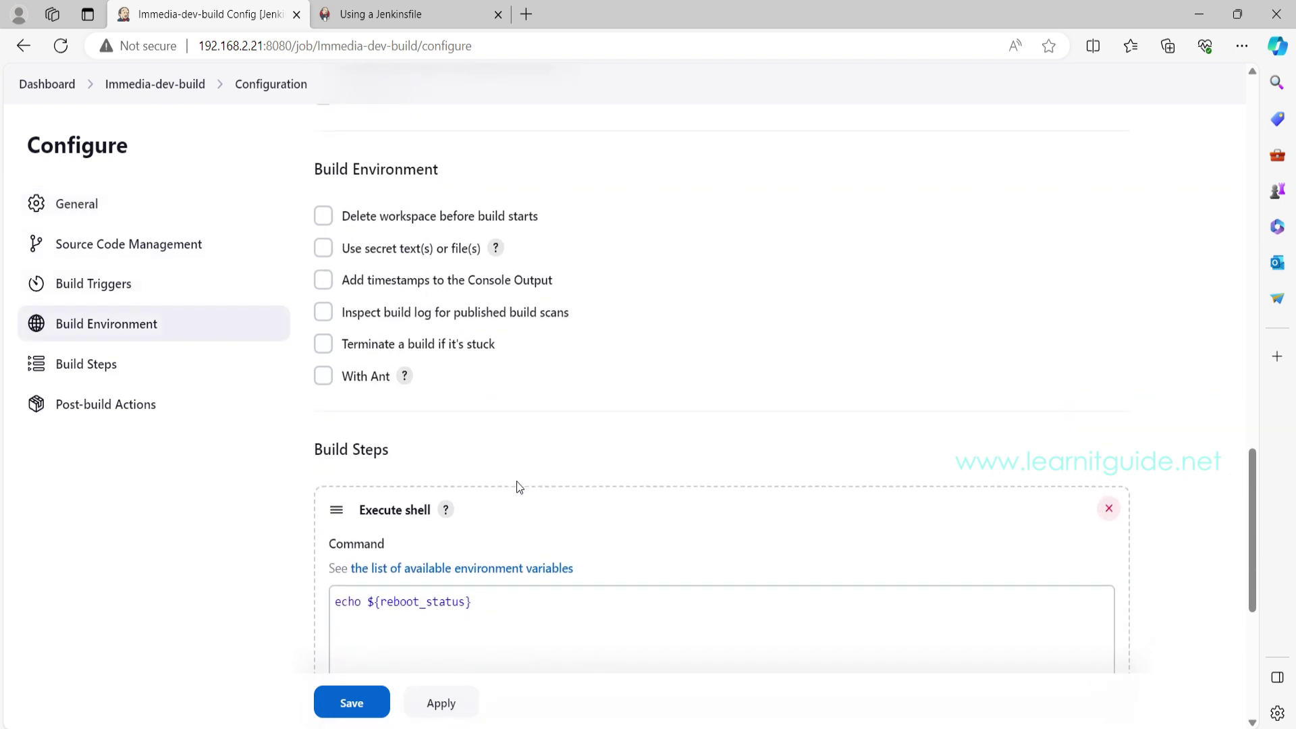
scroll(460, 243, "up", 1)
left_click_drag(473, 298, 342, 284)
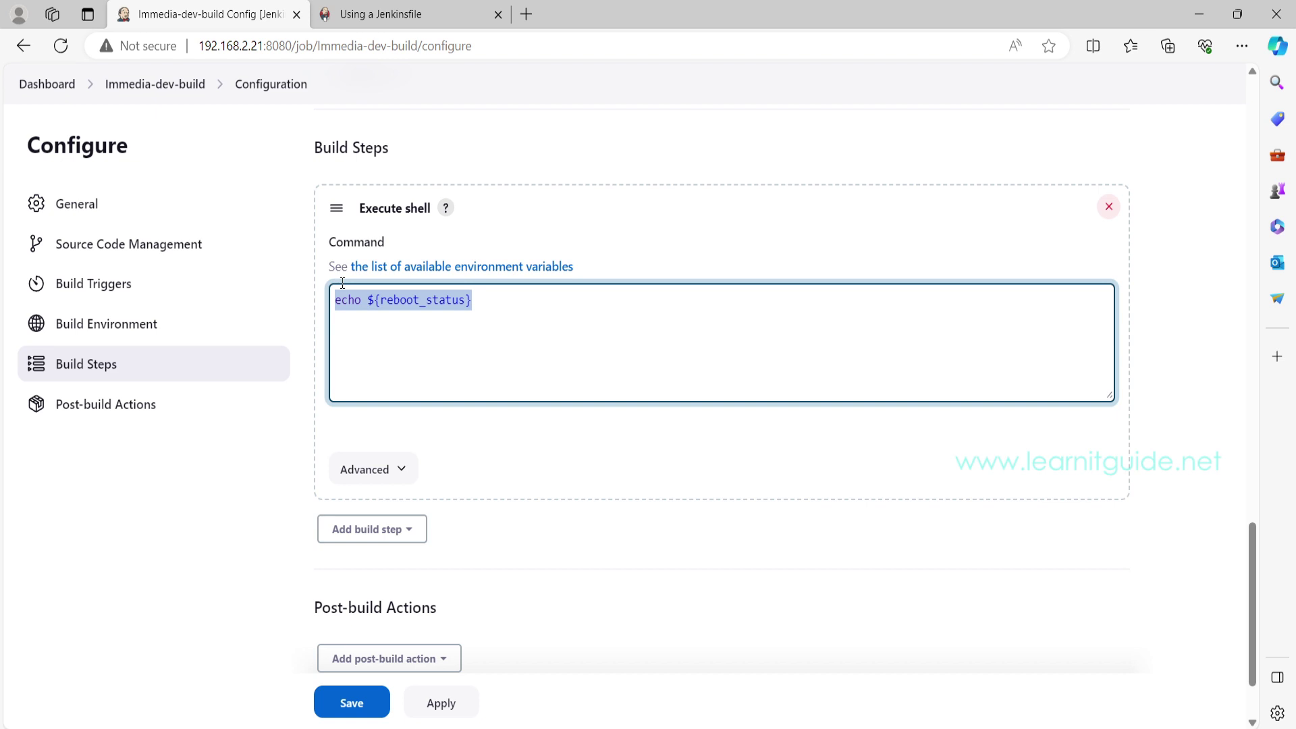
key("BackSpace")
type("echo")
type("${Servername}")
left_click(442, 713)
left_click(359, 706)
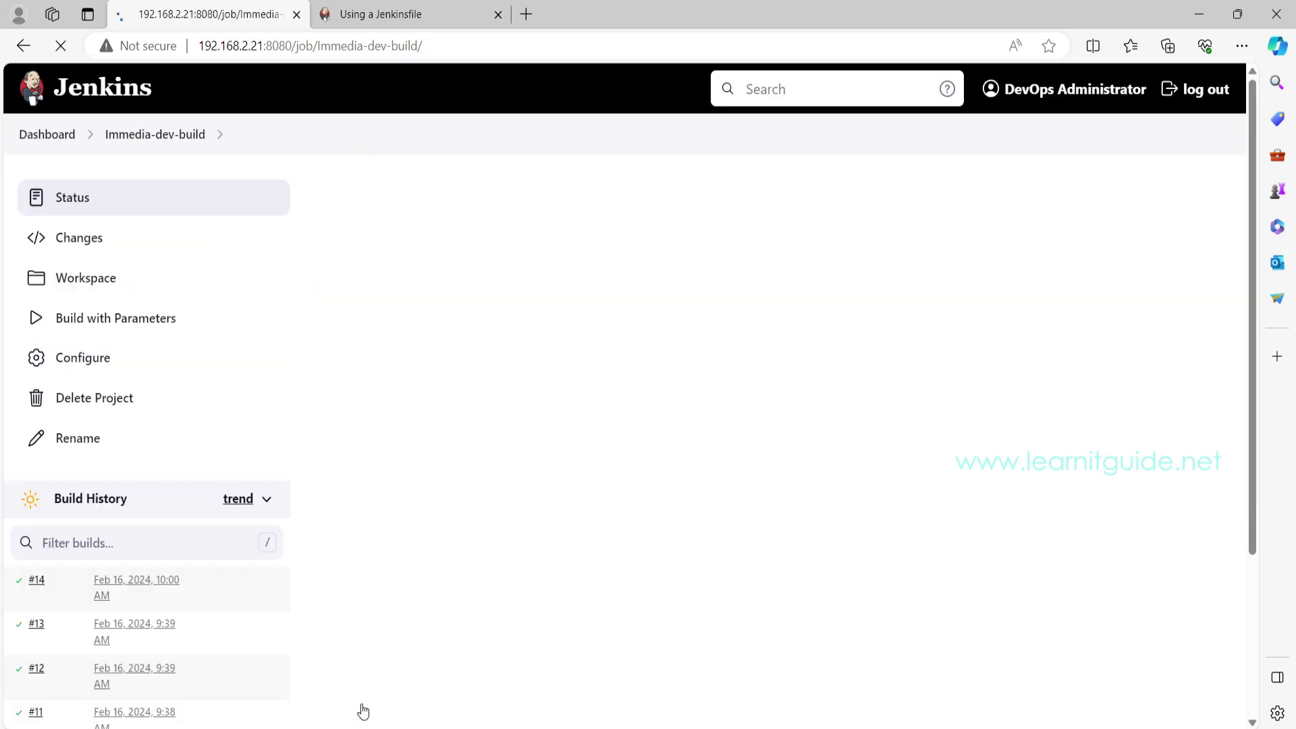
- Run a parameterized build of the Immedia-dev-build job with Servername set to Ansible2
left_click(105, 324)
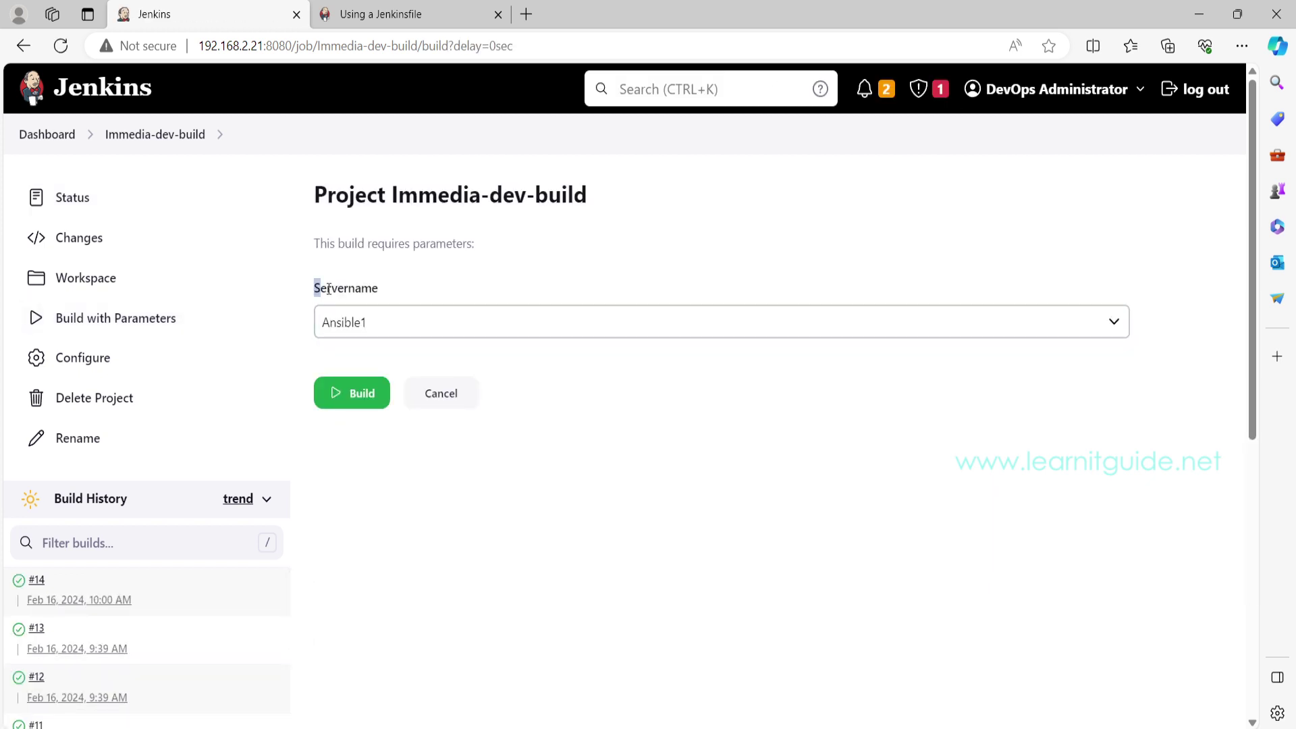
left_click_drag(312, 288, 380, 286)
left_click(399, 323)
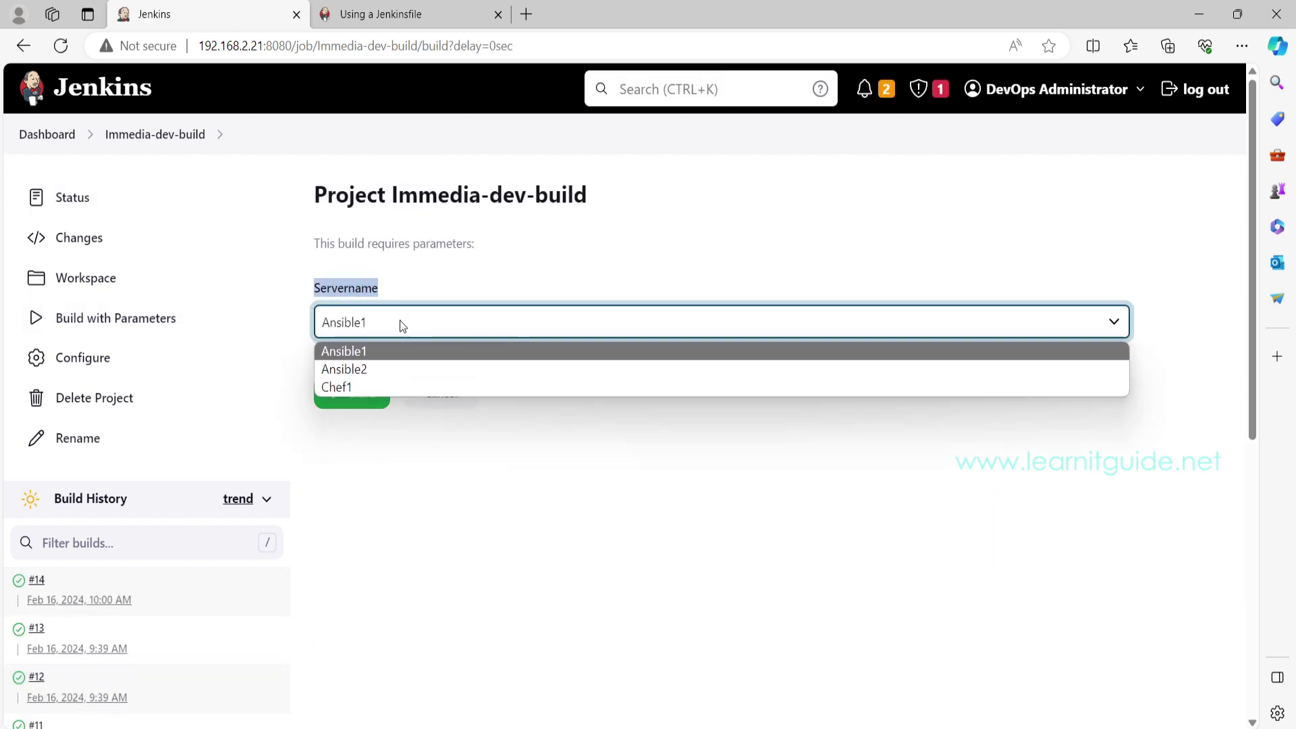
left_click(372, 369)
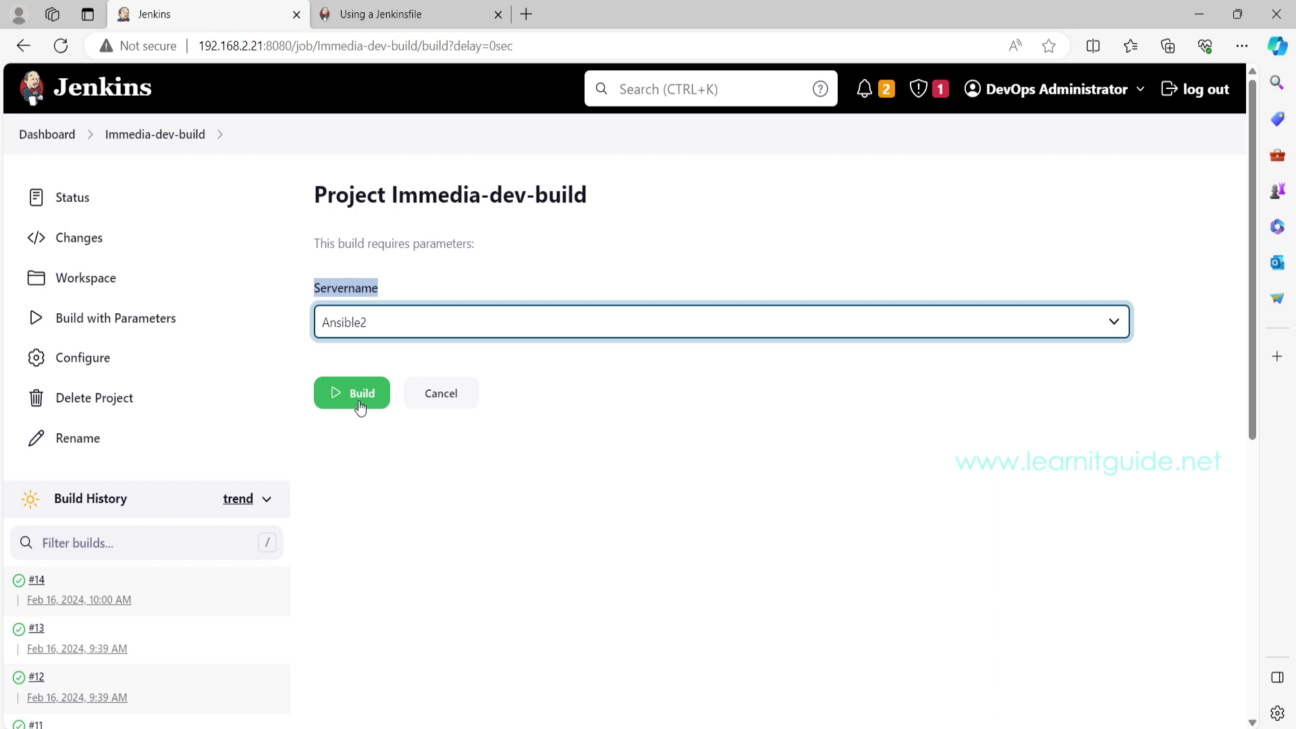
left_click(361, 408)
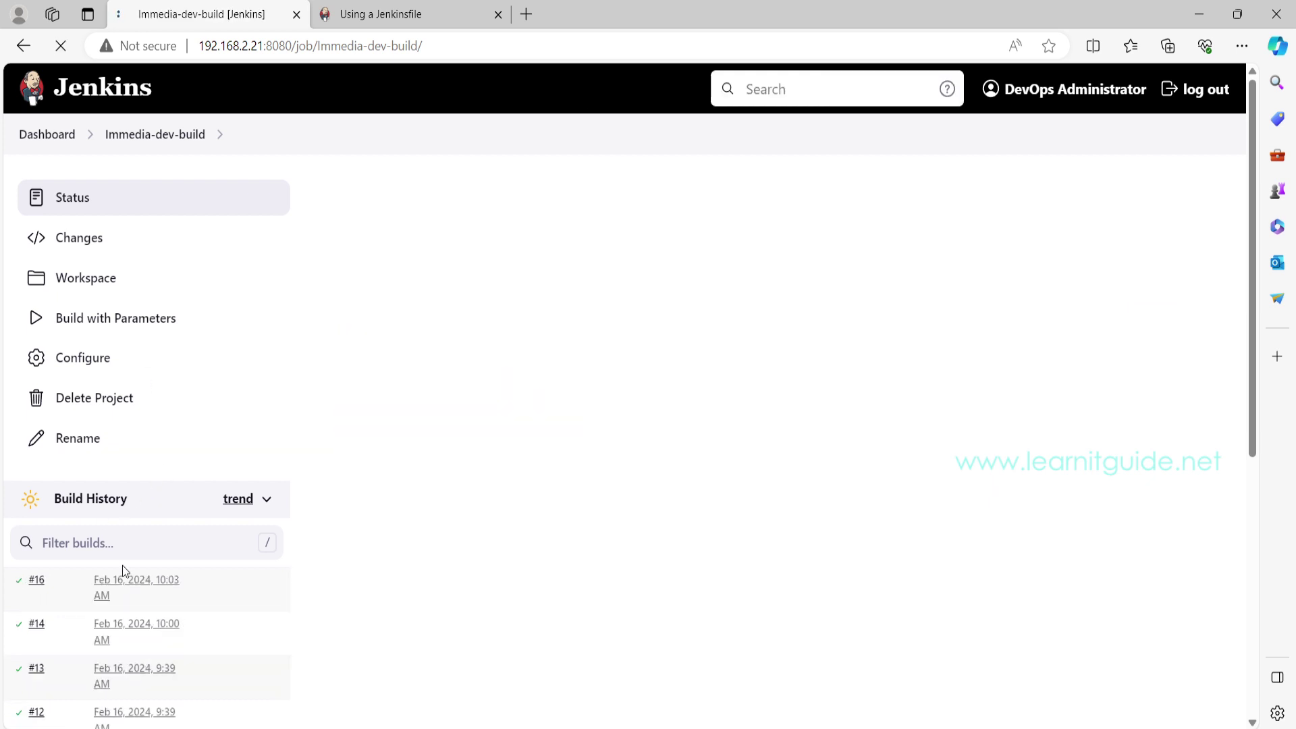
- Examine the echoed Servername value in the console output of build #16
left_click(38, 583)
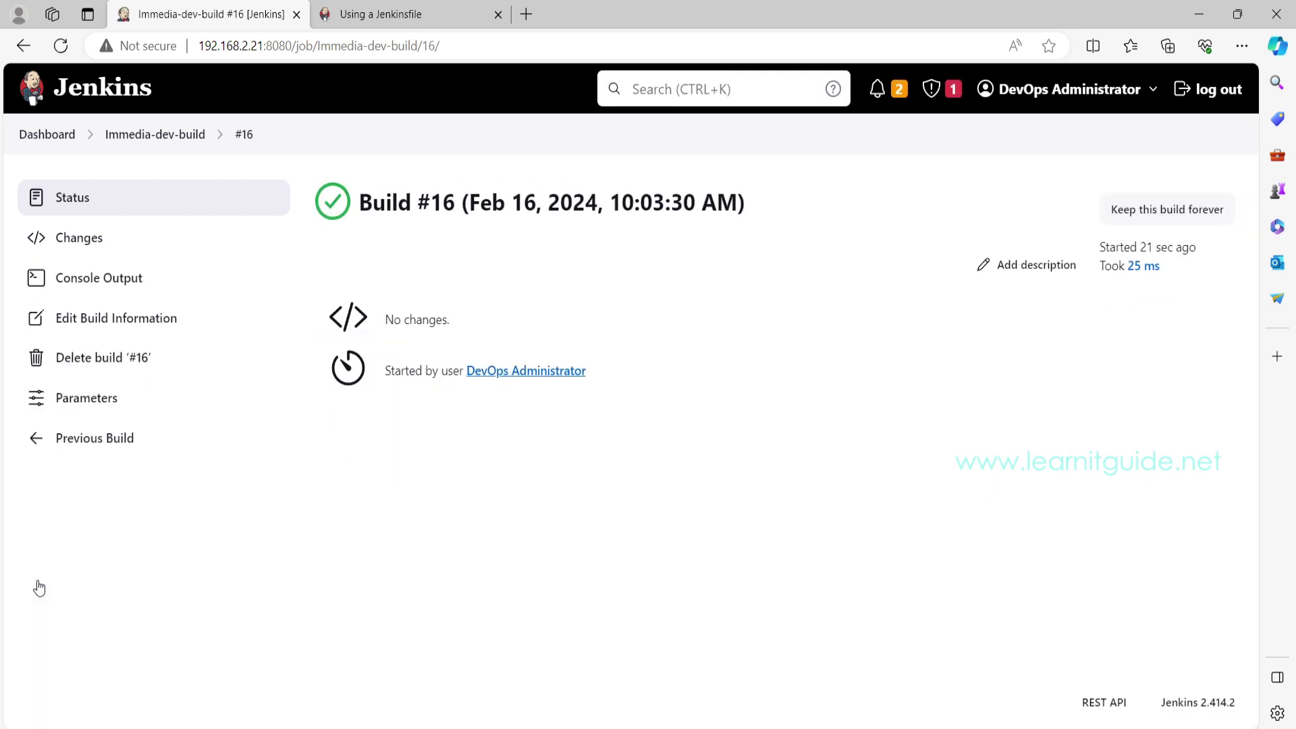
left_click(99, 289)
left_click_drag(328, 368, 403, 374)
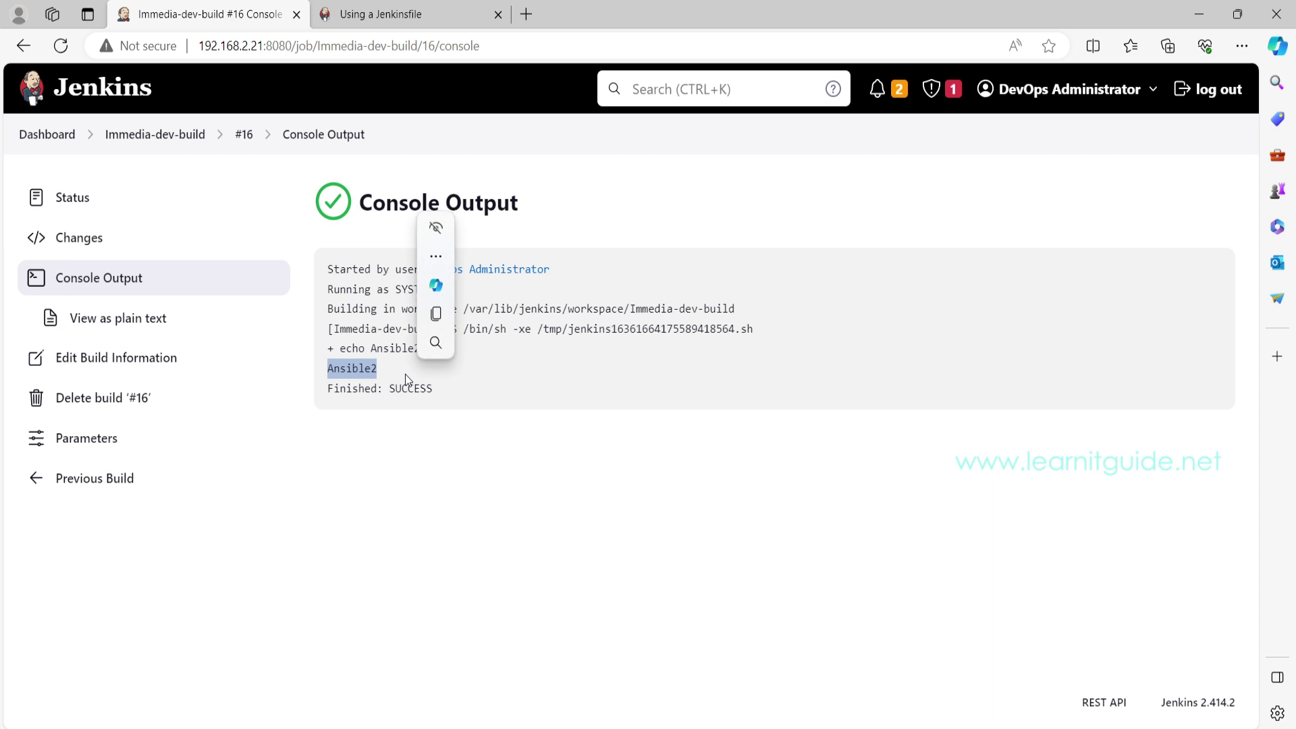
- Review the Servername Choice parameter in the Immedia-dev-build job's configuration
left_click(156, 134)
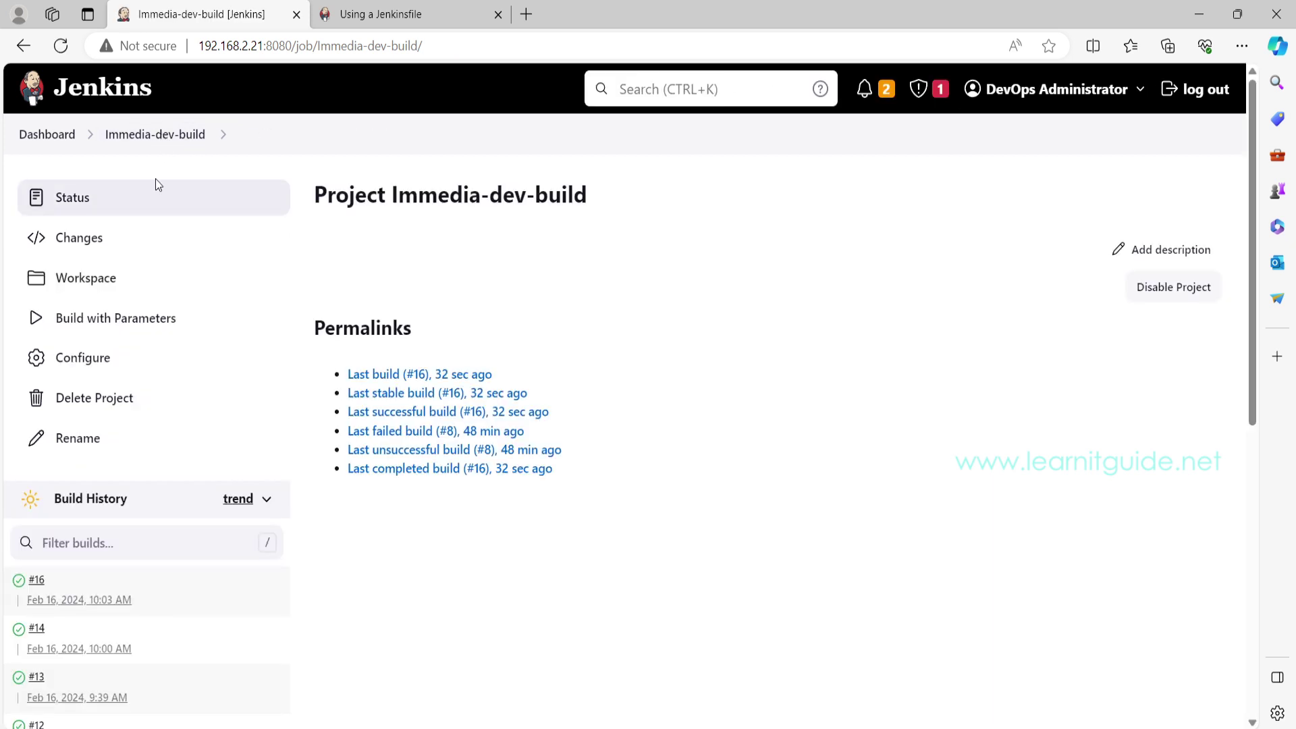
left_click(151, 360)
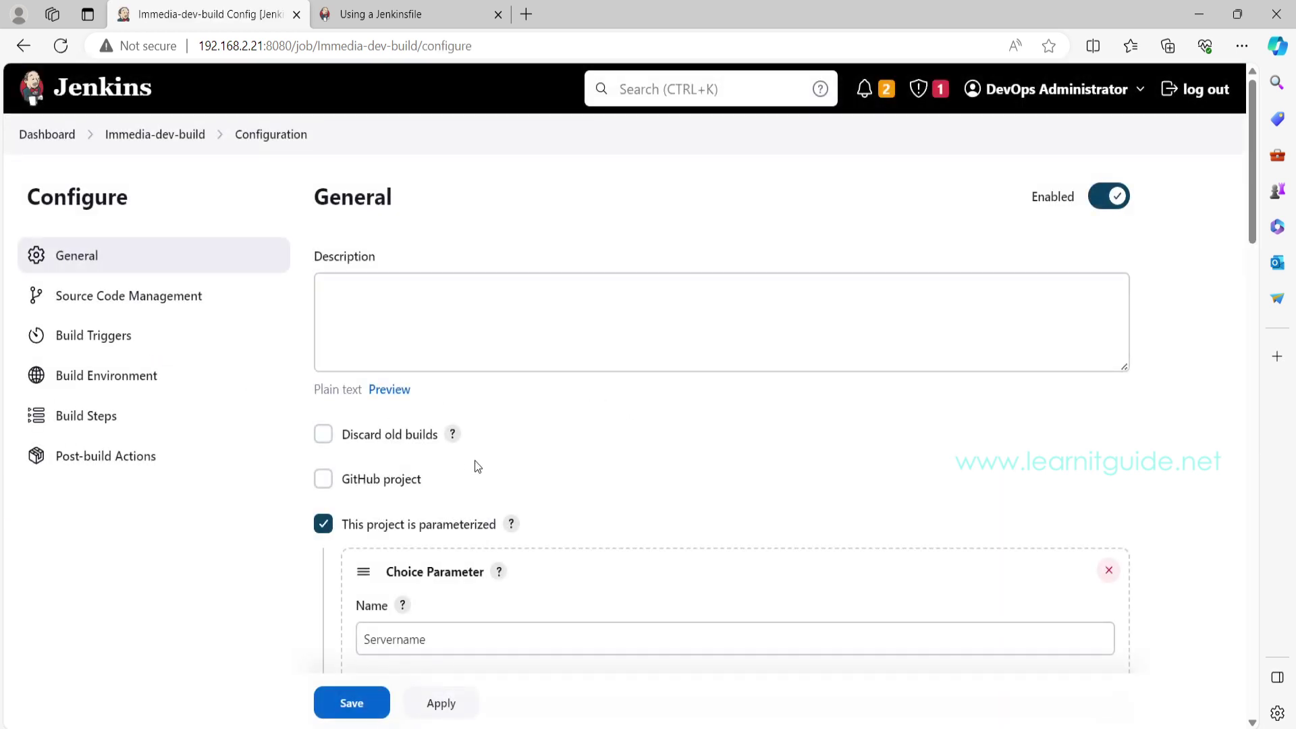
scroll(626, 449, "down", 5)
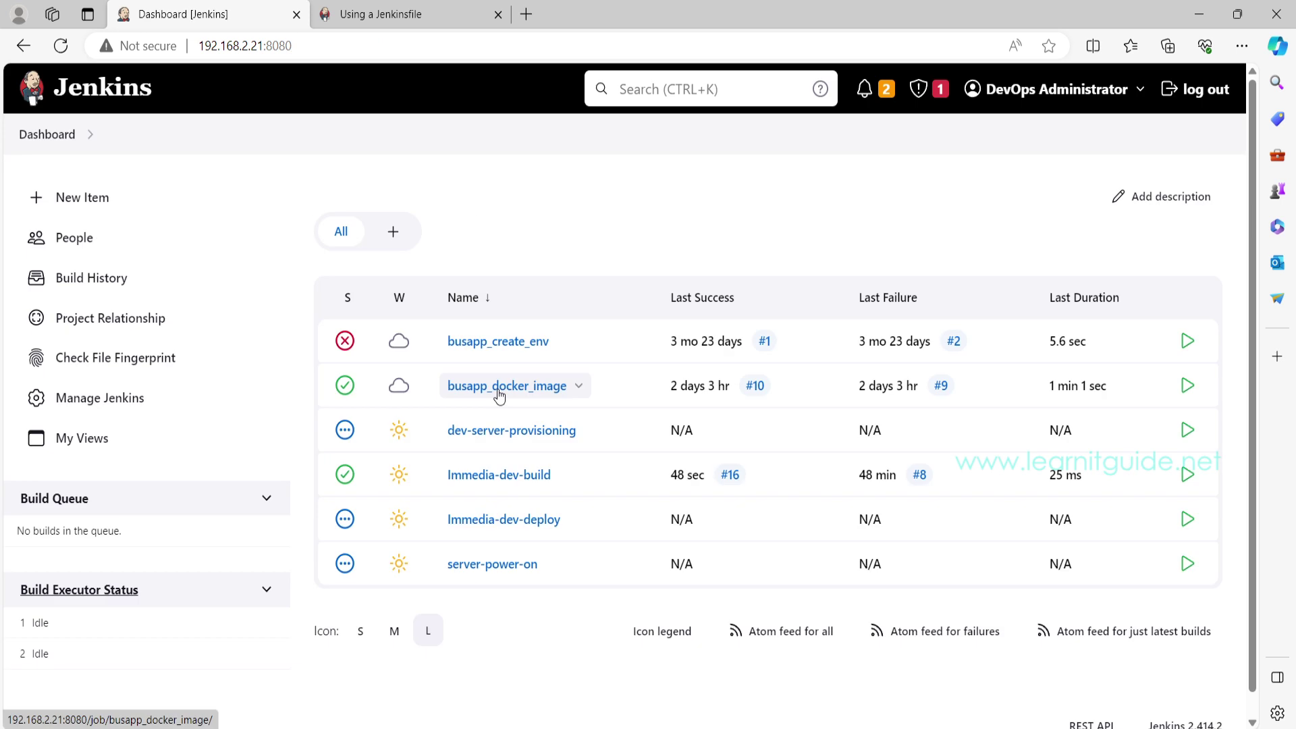
- Open the busapp_docker_image job's configuration and review its Git source, build trigger and build environment settings
left_click(500, 385)
left_click(92, 274)
scroll(752, 435, "down", 5)
scroll(751, 432, "down", 5)
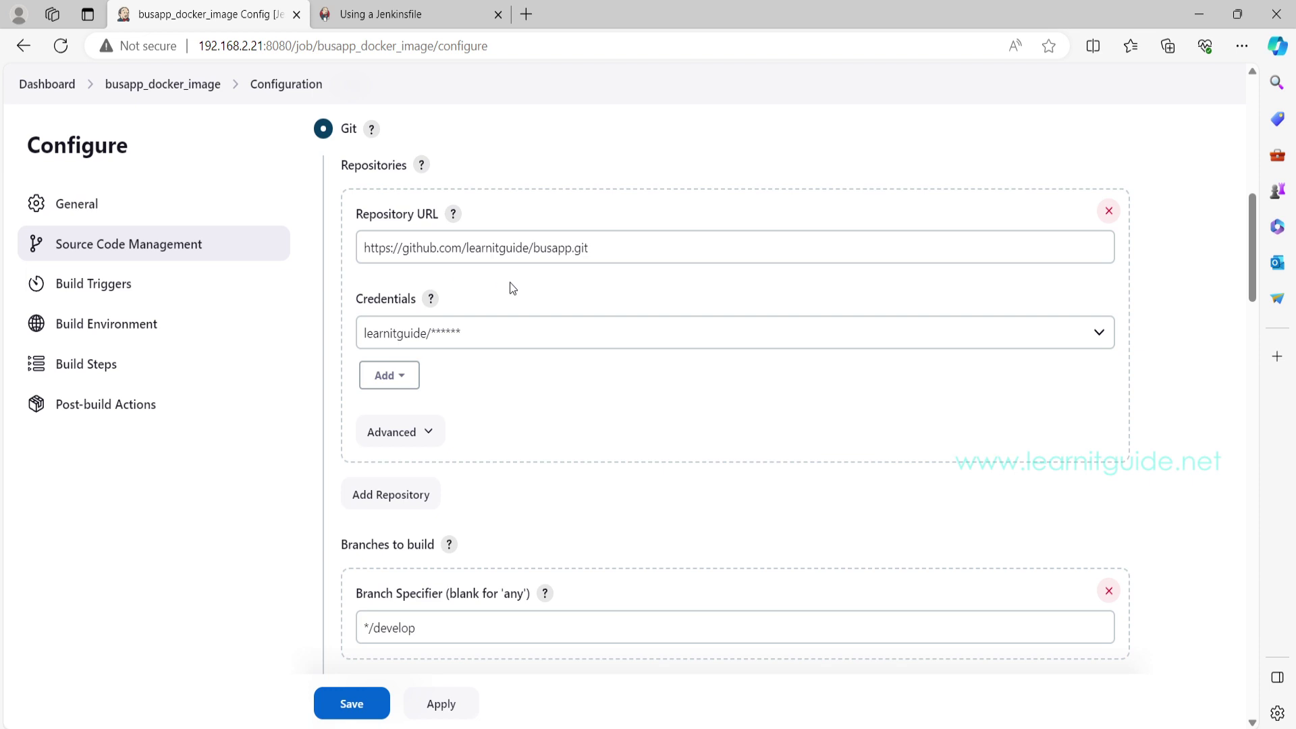
scroll(509, 283, "down", 10)
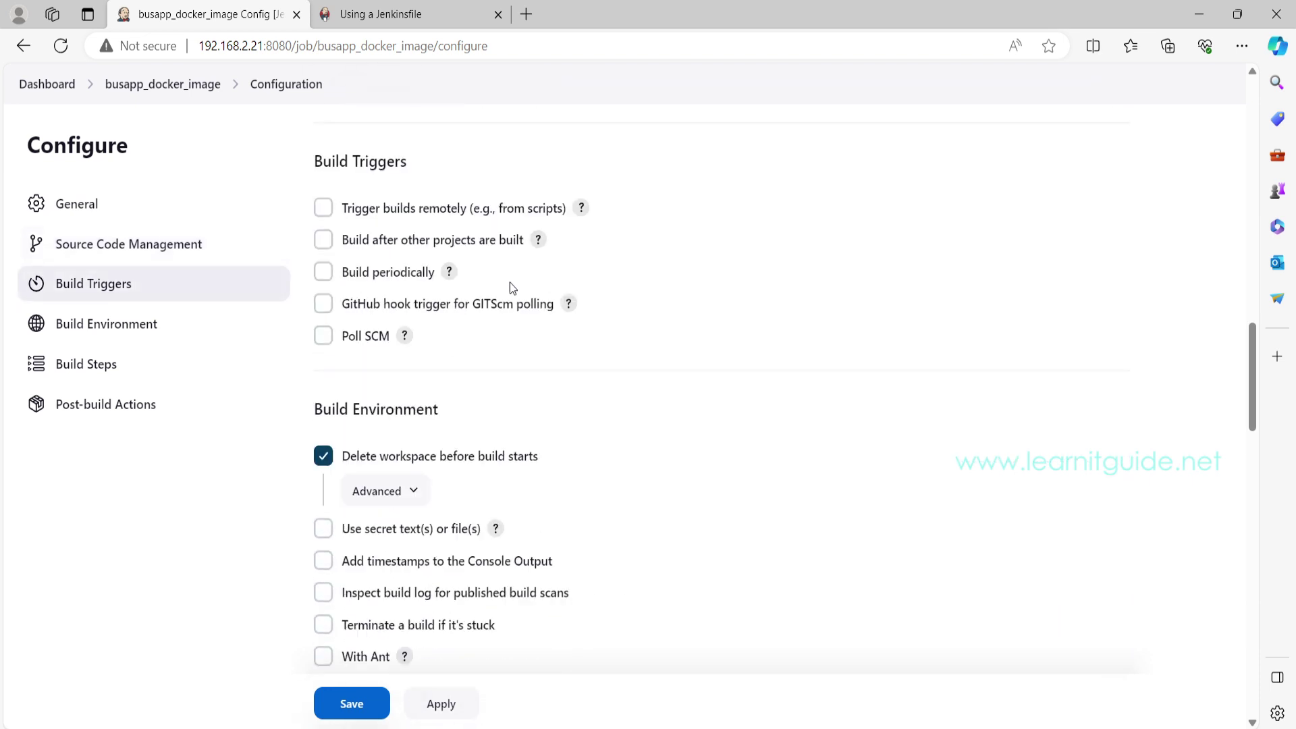
scroll(509, 282, "down", 3)
scroll(511, 282, "down", 7)
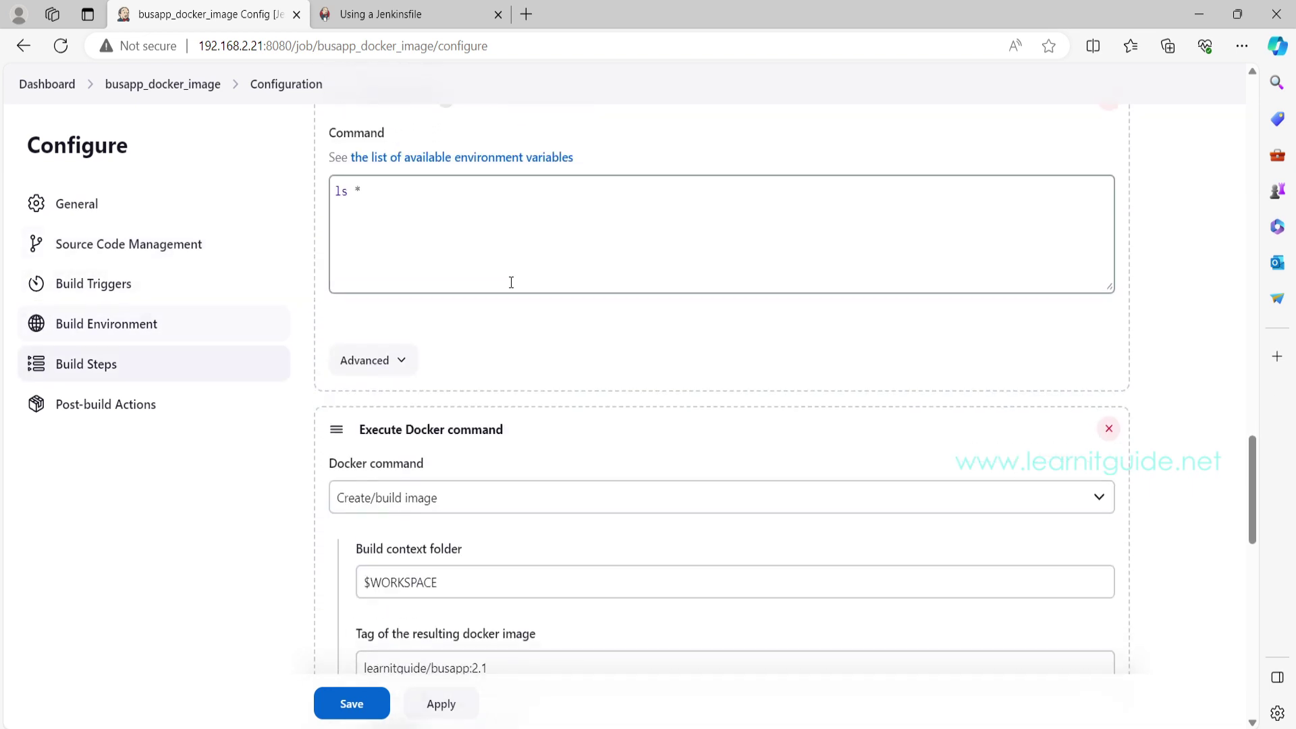
- Examine the shell command and the image tags used by the build and push Docker commands in the build steps
scroll(512, 281, "up", 2)
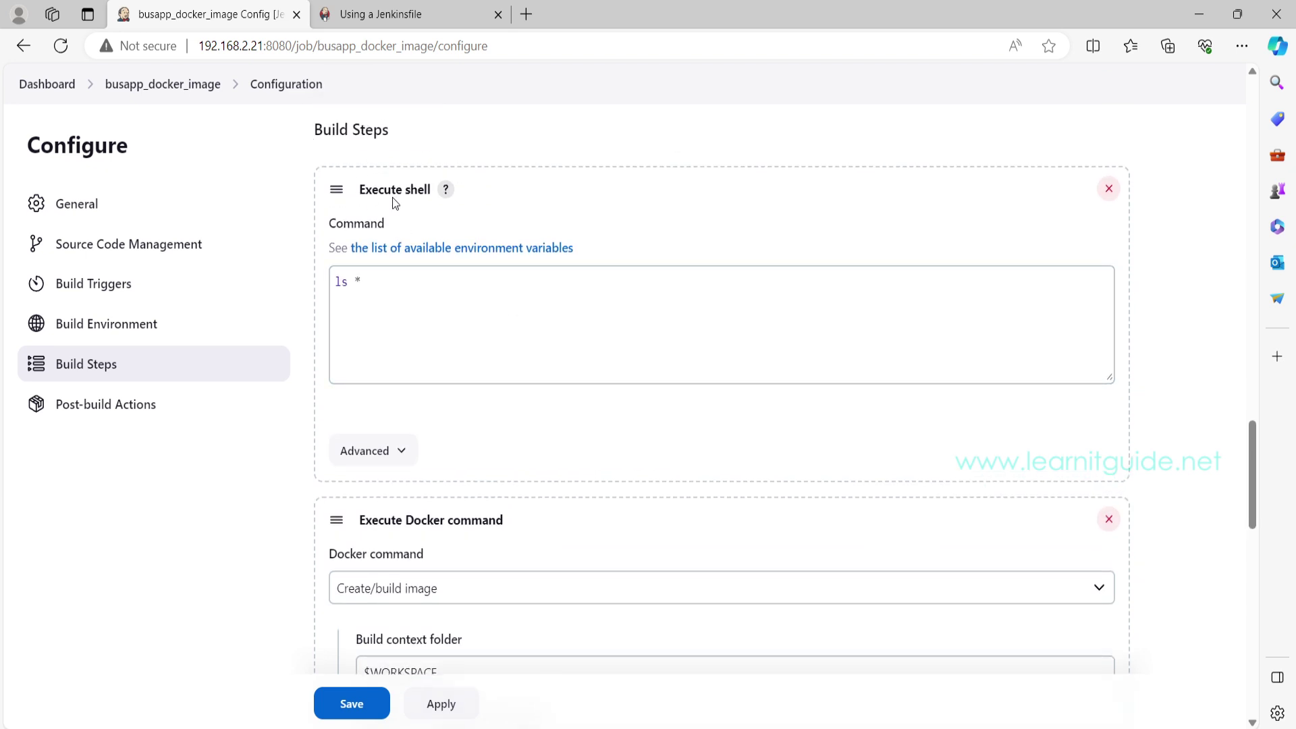
left_click_drag(390, 286, 338, 282)
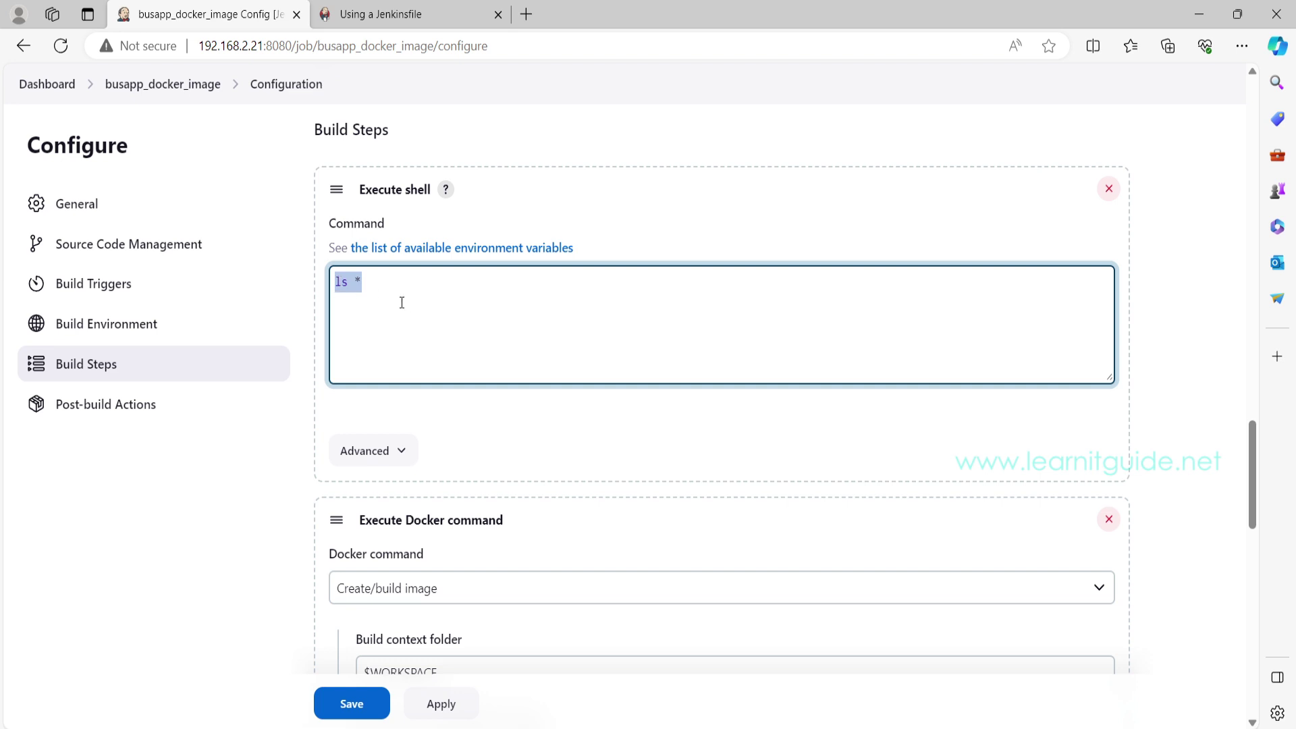
scroll(401, 303, "down", 4)
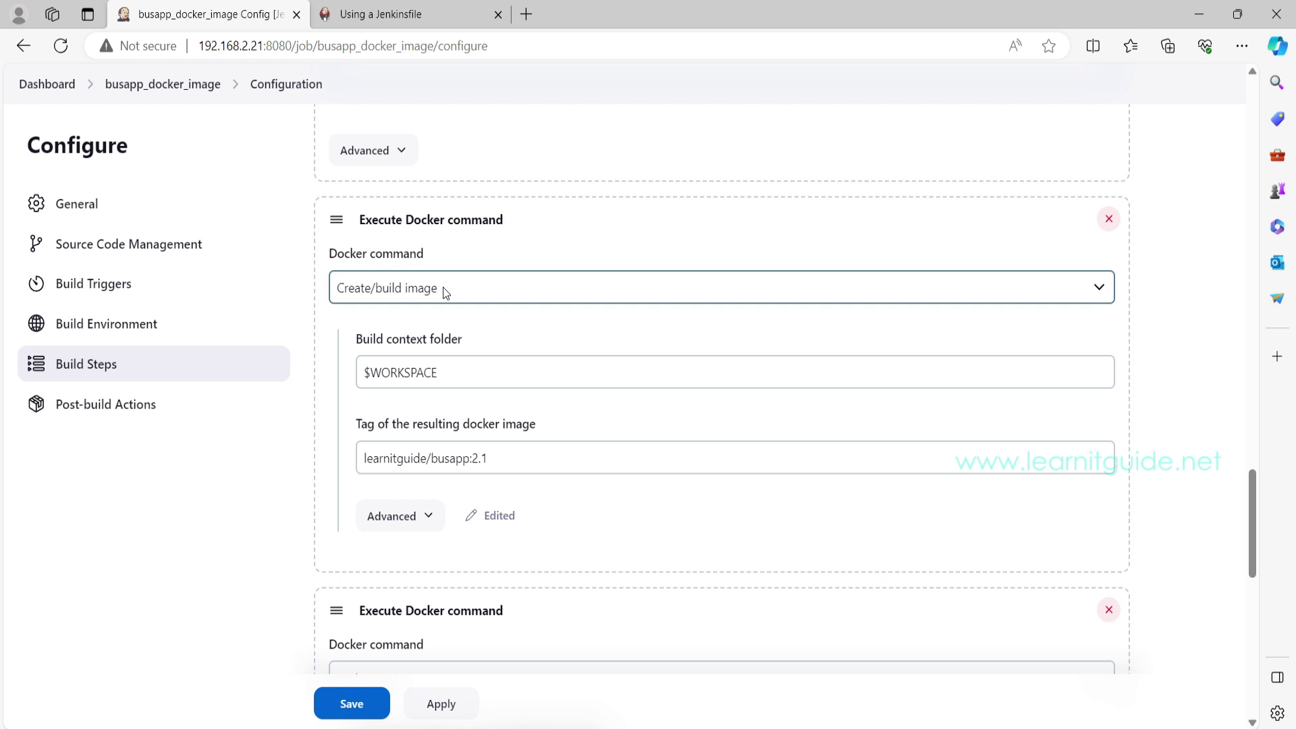
scroll(443, 294, "down", 3)
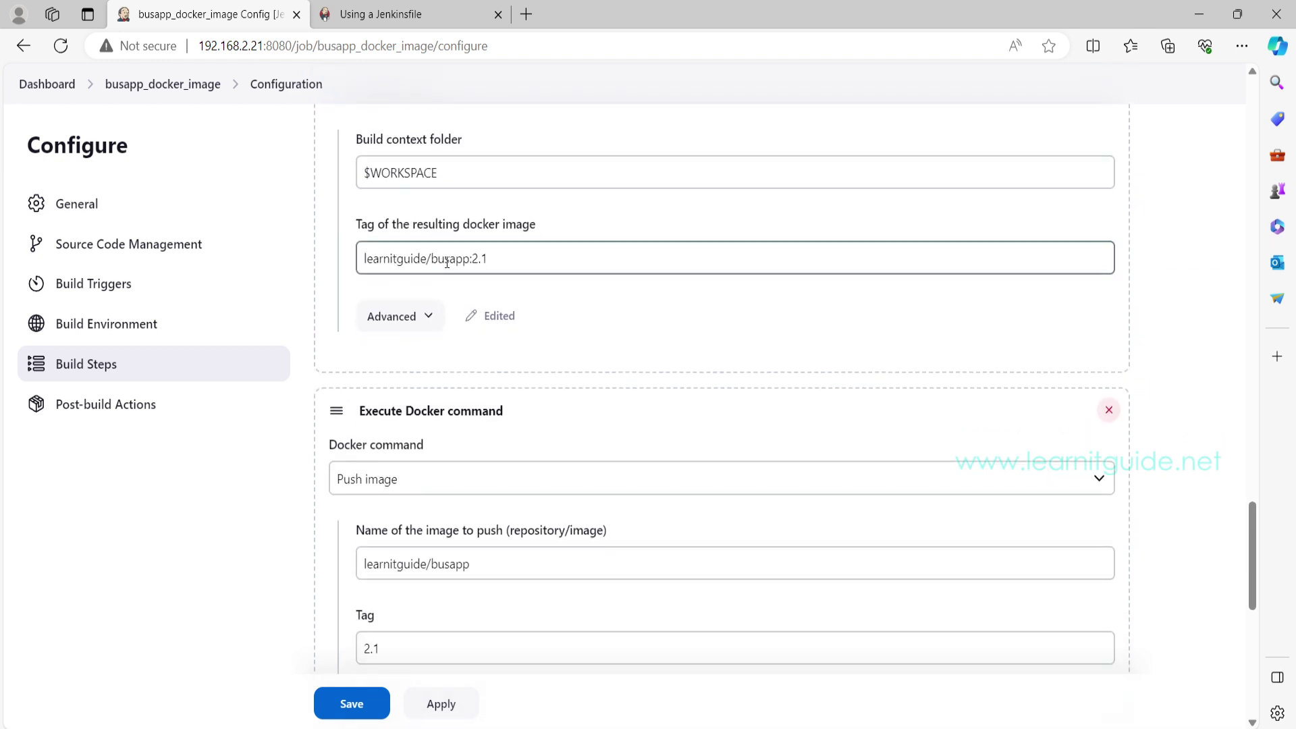
left_click_drag(472, 259, 497, 263)
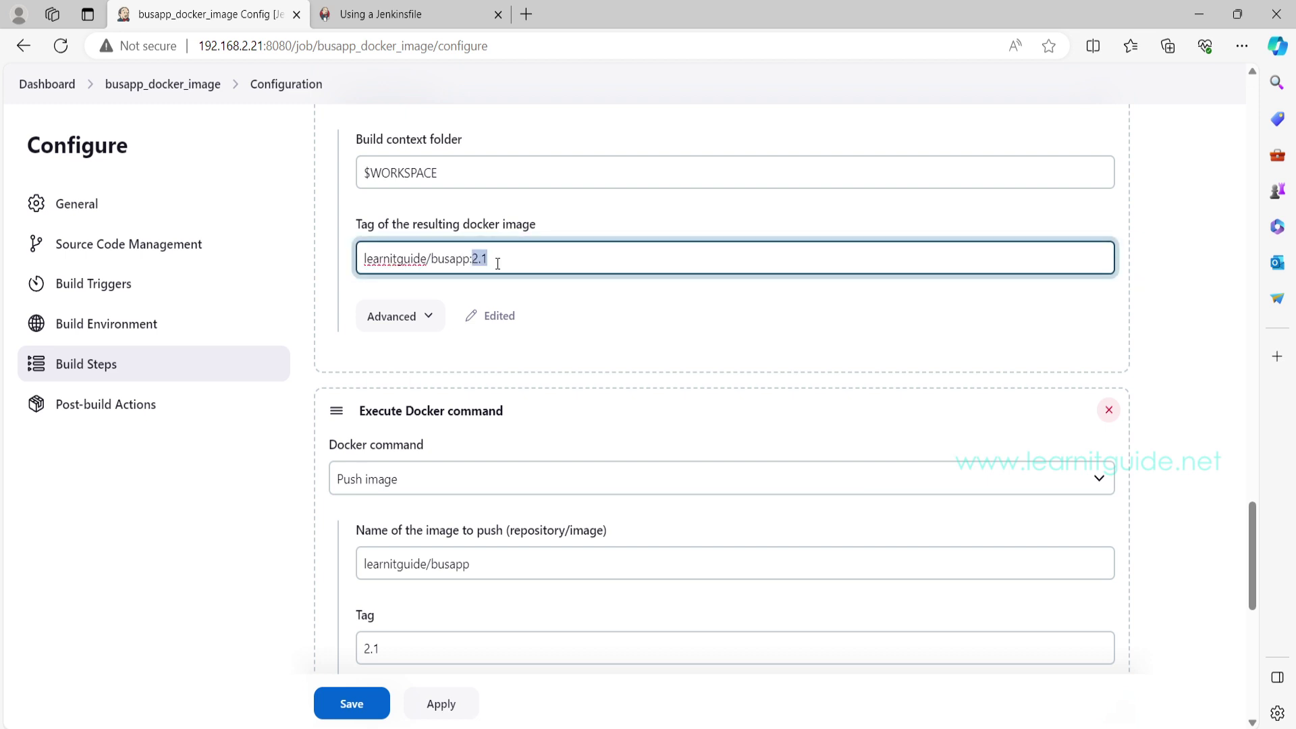
scroll(497, 263, "down", 3)
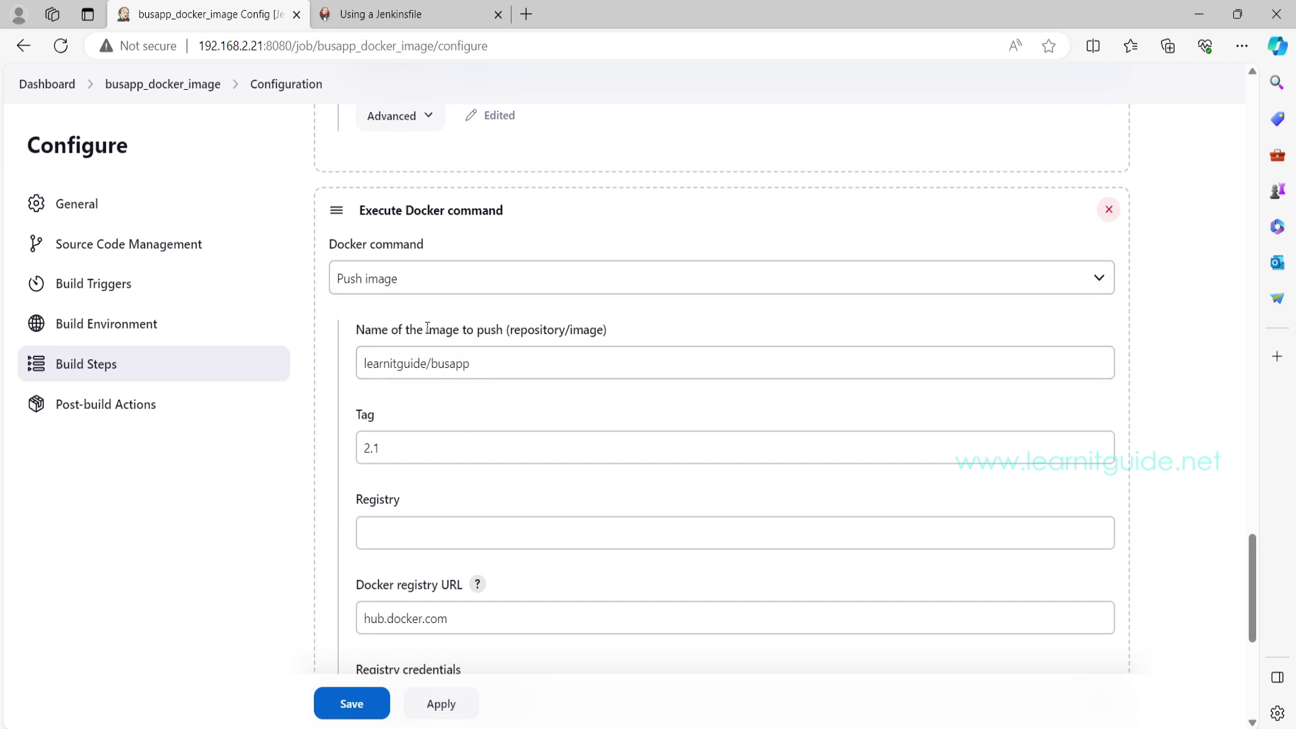
left_click(395, 446)
double_click(395, 446)
scroll(496, 341, "up", 3)
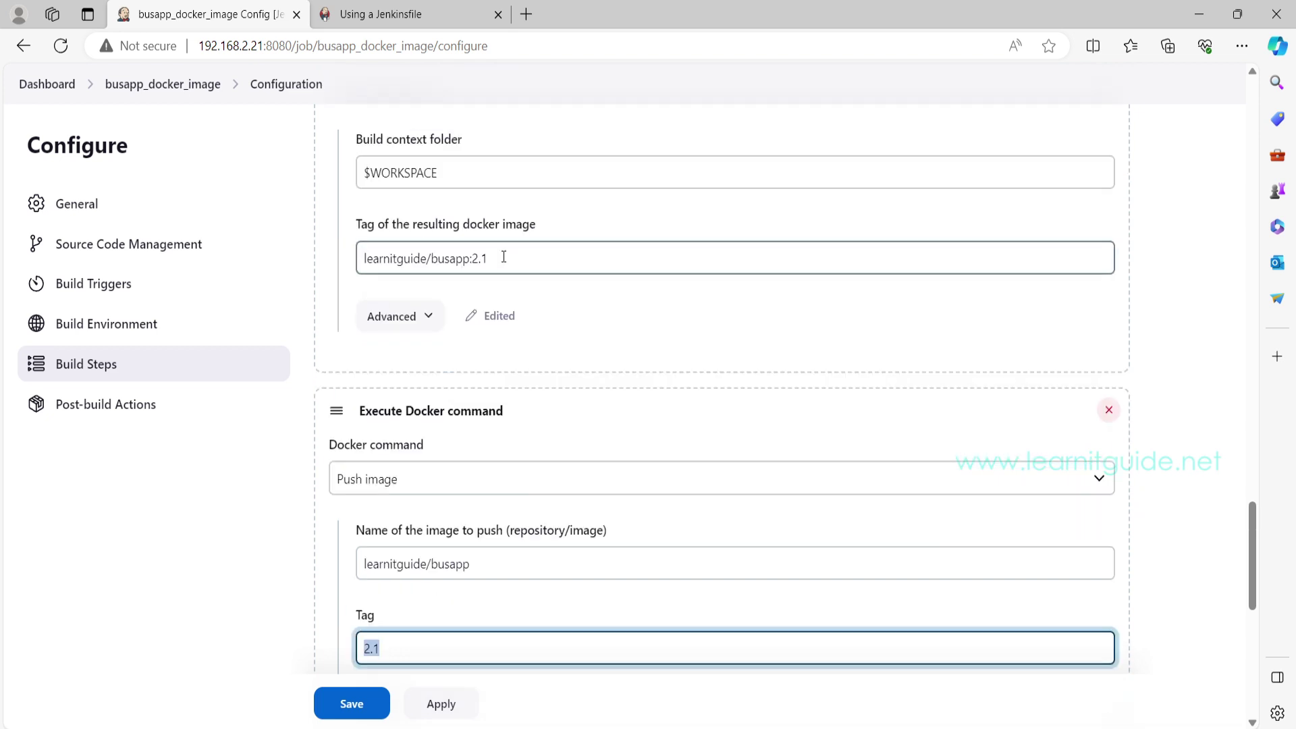
left_click(476, 259)
double_click(476, 258)
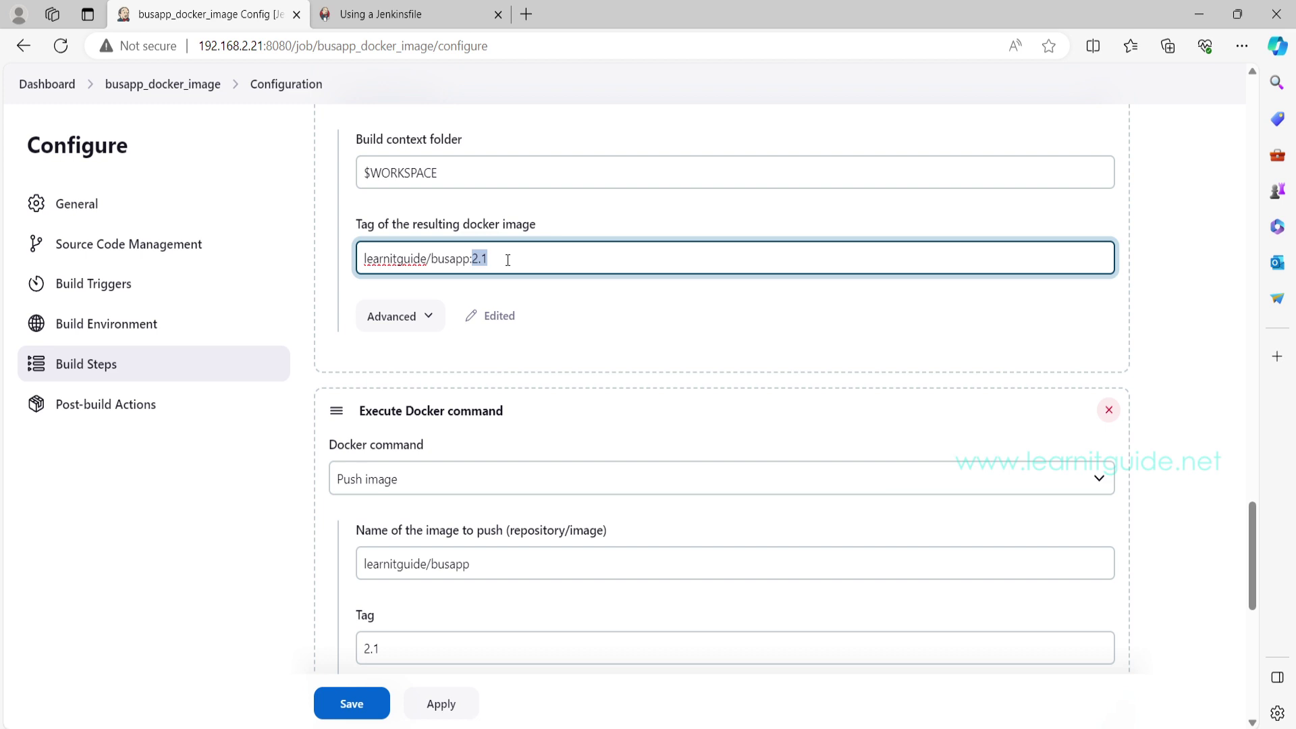
- Make the busapp_docker_image project parameterized and add a Choice parameter named docker_version with the choices 3.1, 3.2 and 3.3
scroll(508, 260, "up", 15)
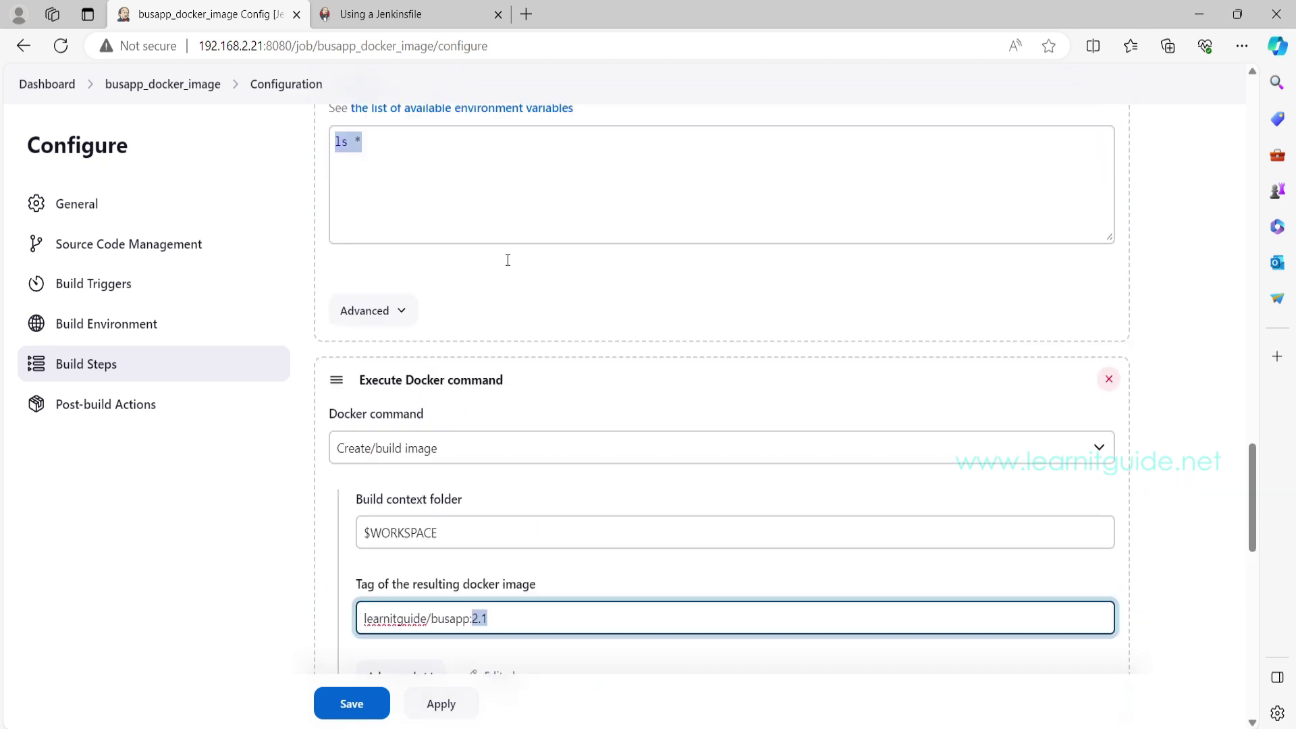
scroll(507, 261, "up", 15)
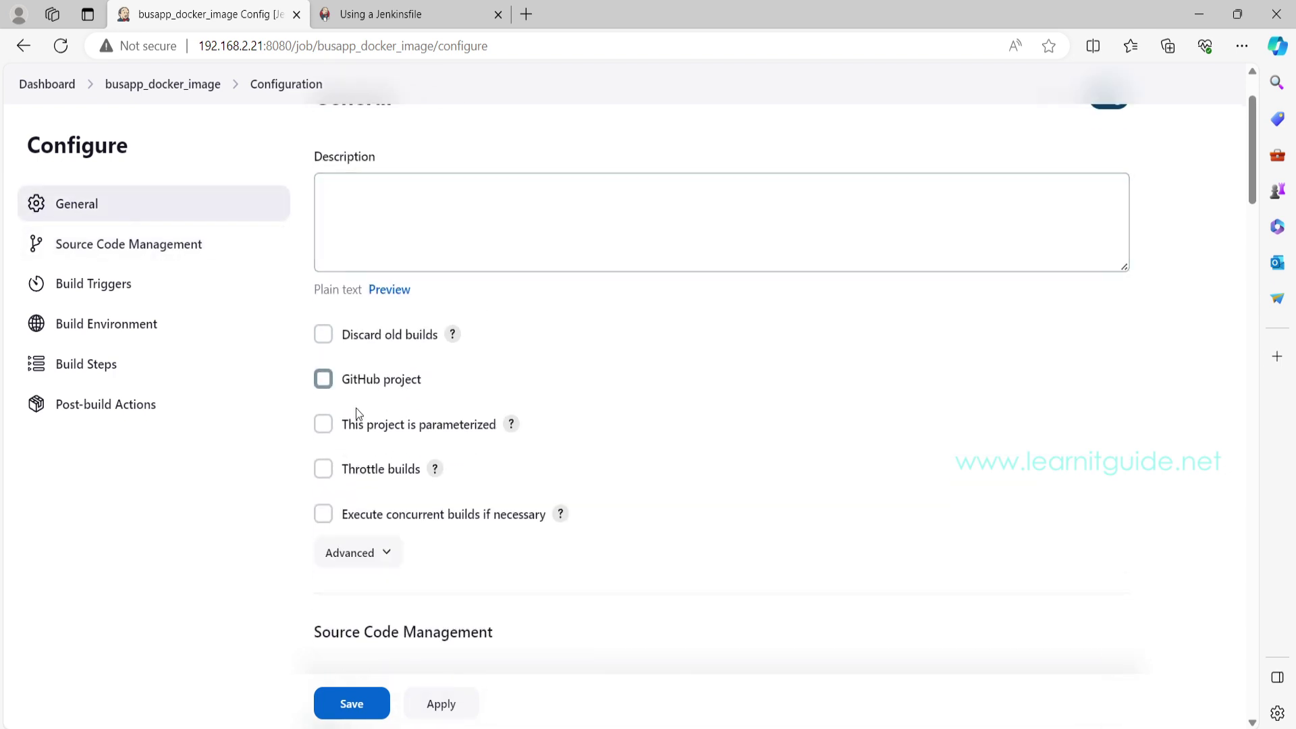
left_click(323, 424)
left_click(428, 459)
scroll(586, 447, "down", 3)
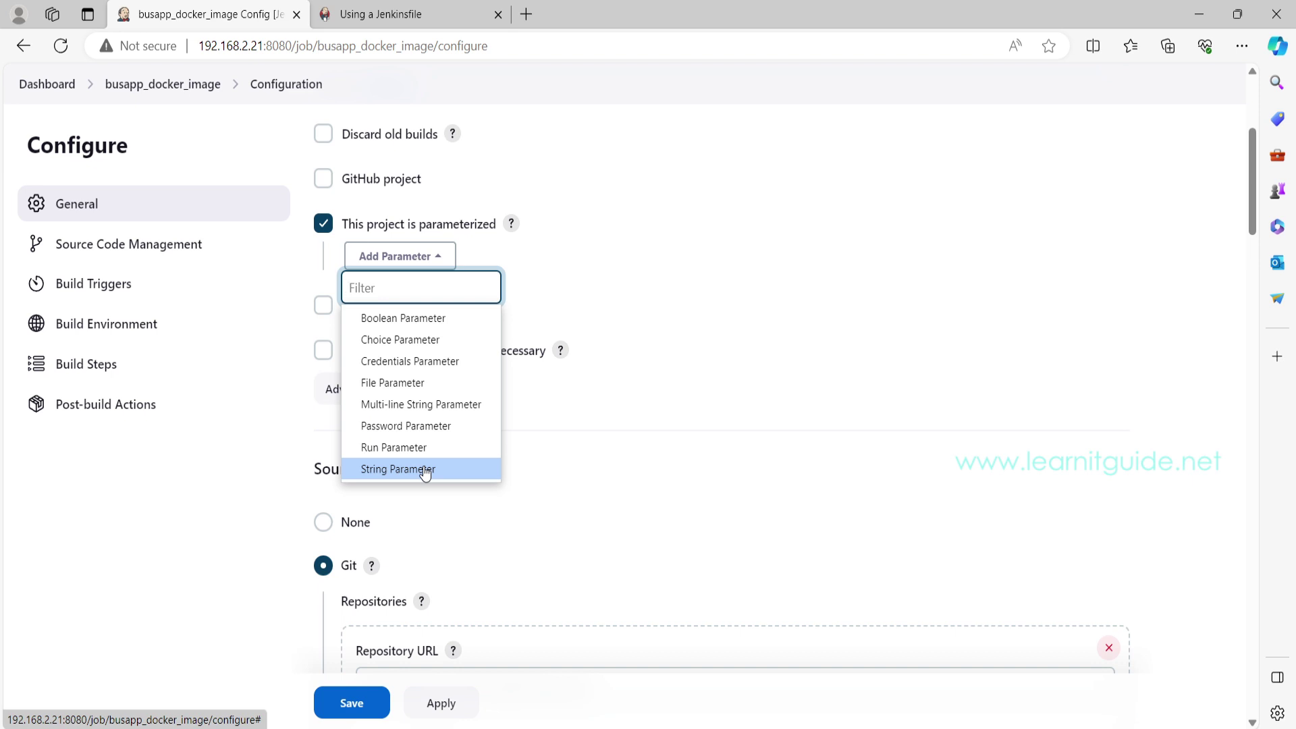
left_click(410, 346)
type("docker_version")
key("ctrl+a")
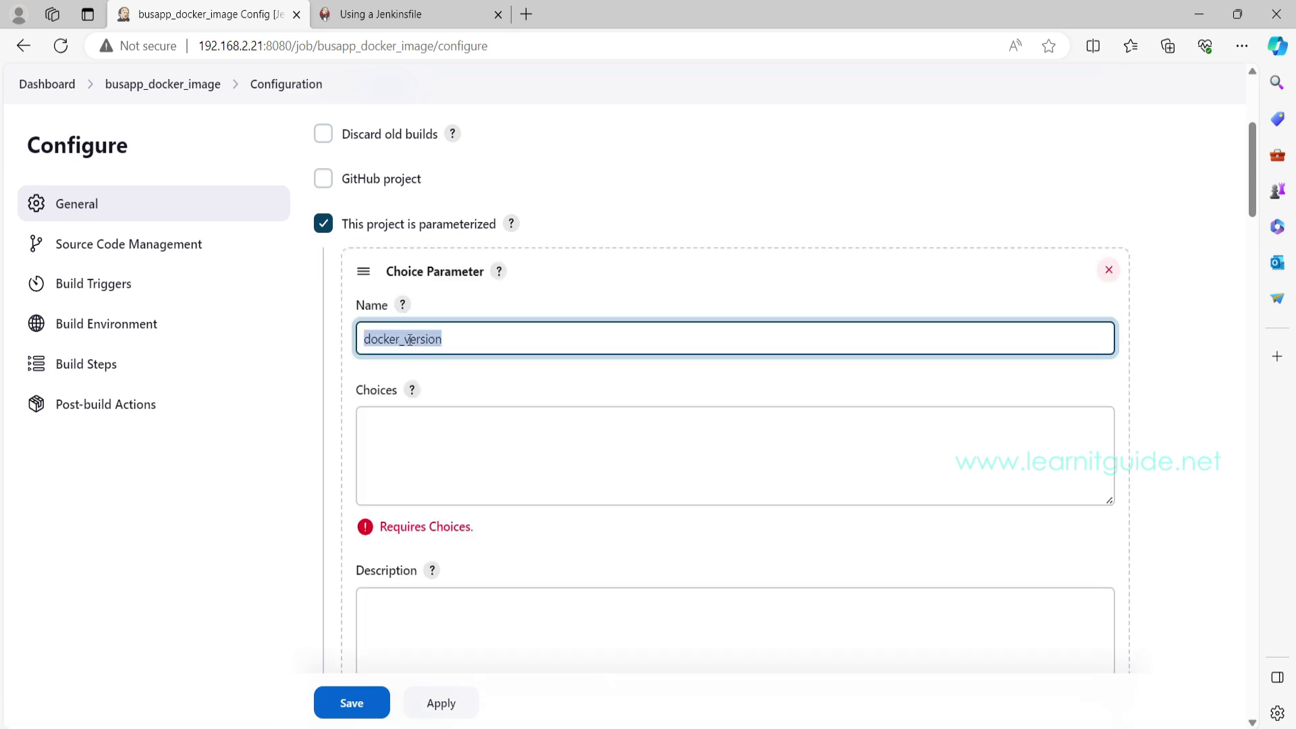
left_click(475, 428)
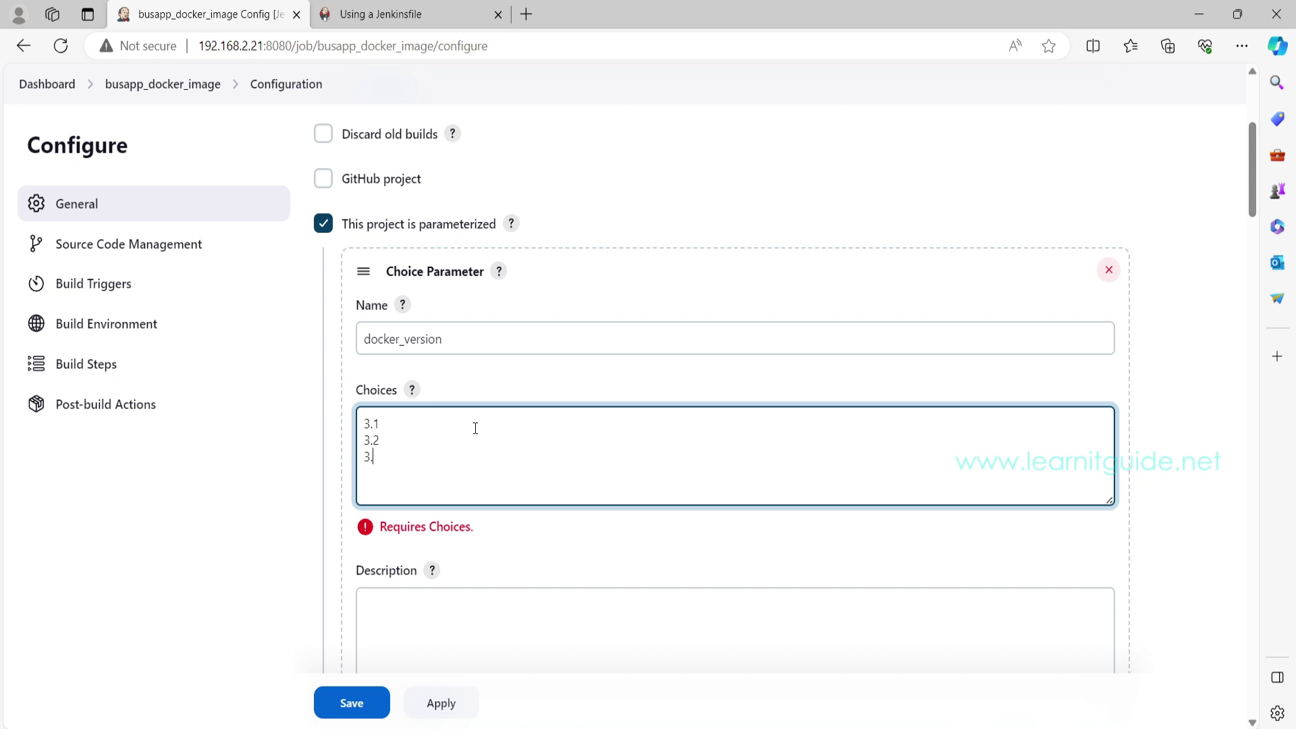
scroll(475, 428, "down", 3)
- Append the line echo "Docker Version: ${docker_version}" below ls * in the Execute shell command
left_click_drag(466, 135, 299, 136)
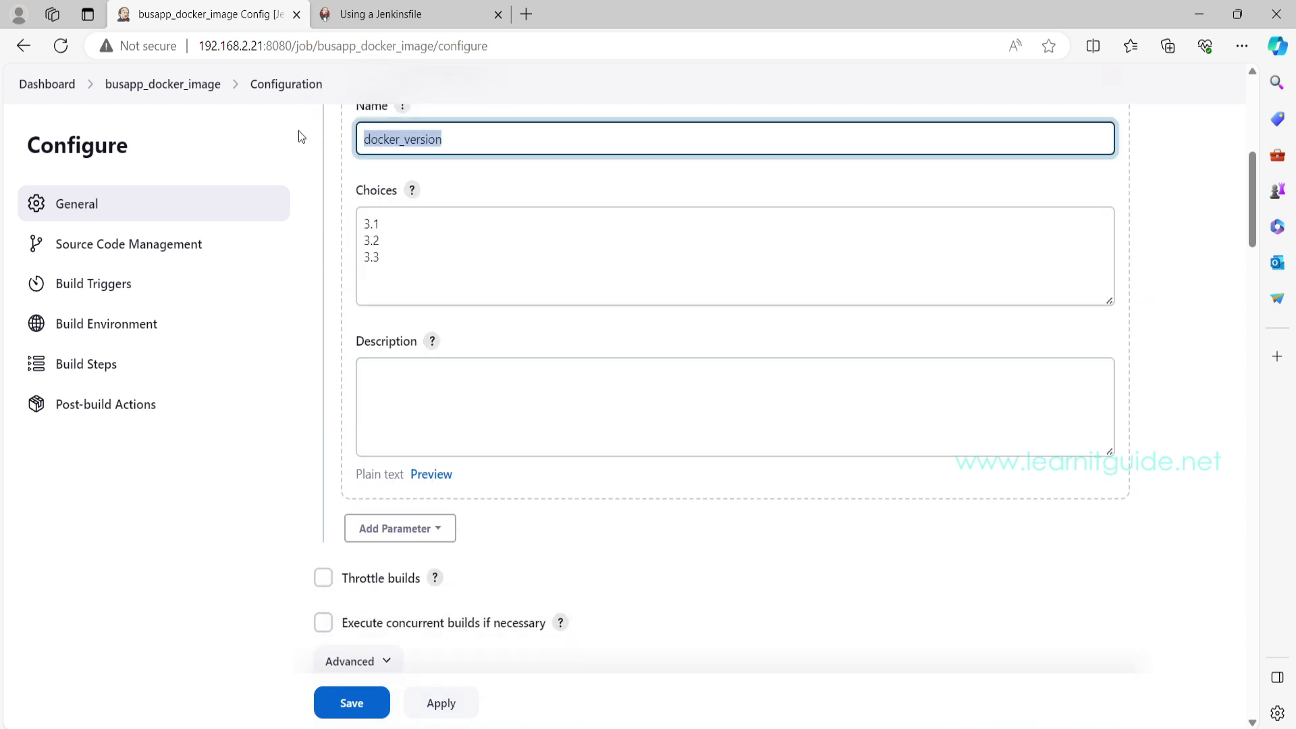
scroll(499, 256, "down", 3)
scroll(550, 284, "down", 15)
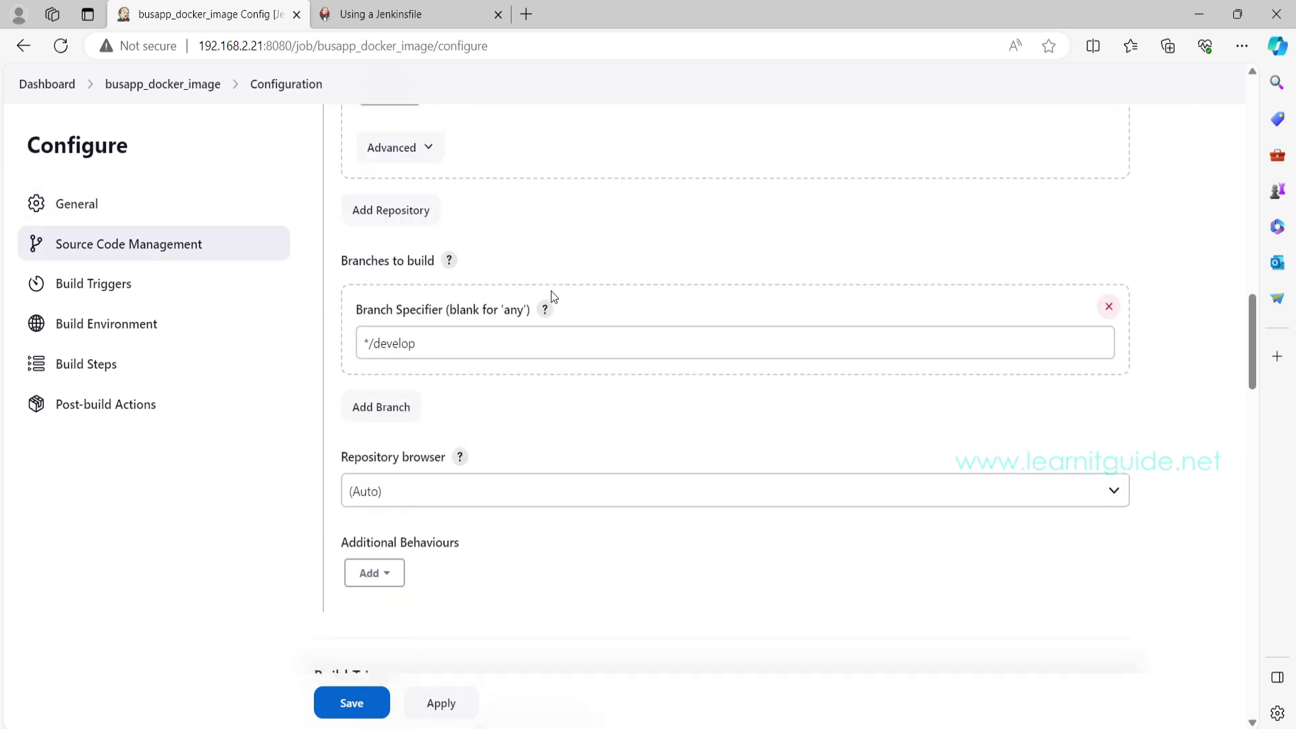
scroll(553, 297, "down", 15)
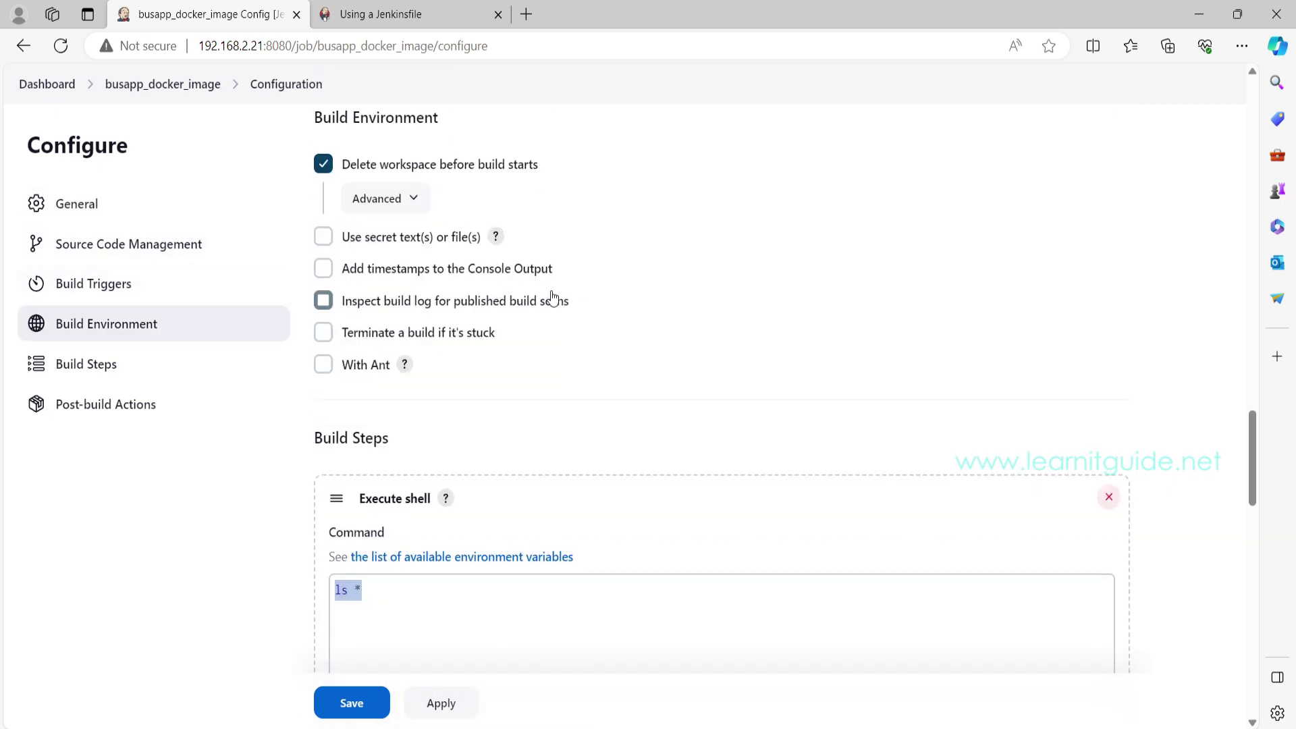
scroll(553, 297, "up", 3)
left_click(480, 298)
type("echo \"Docker")
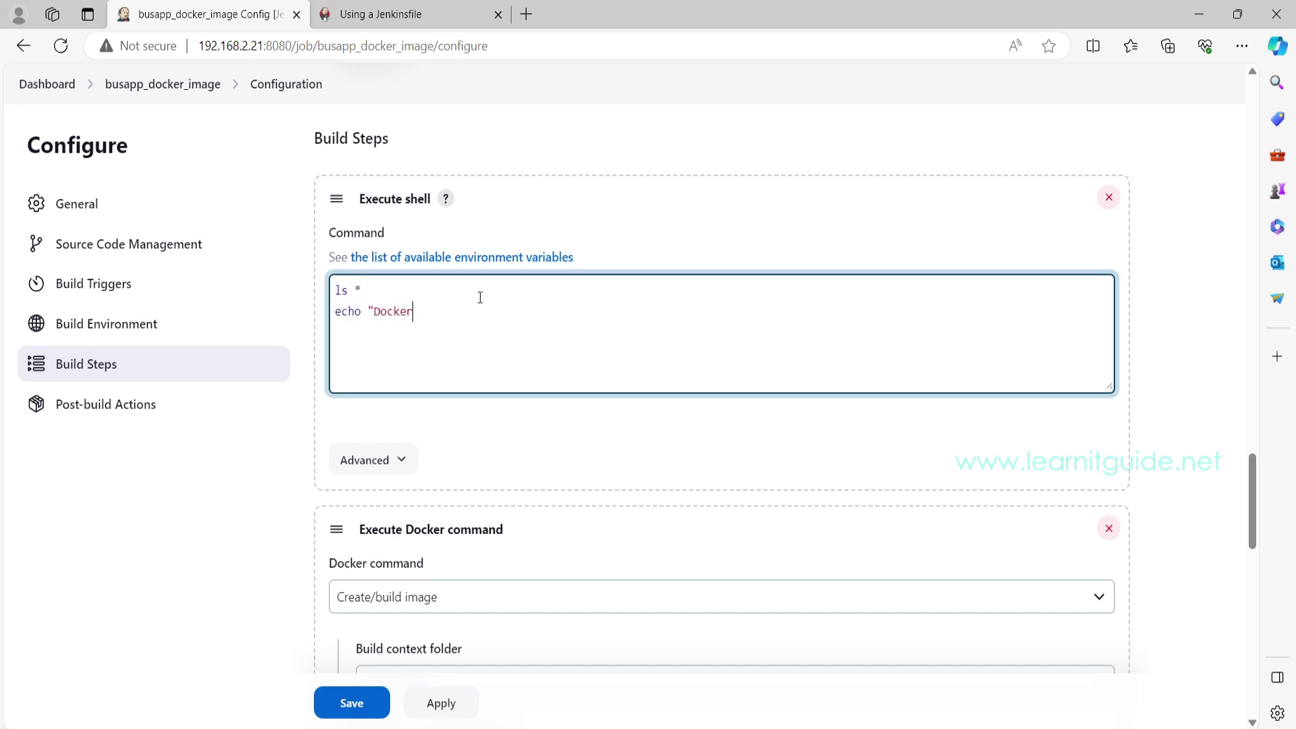
type(" Version: ")
type("${}")
type("docker_version")
- Set the resulting image tag of the Create/build image Docker command to learnitguide/busapp:${docker_version}
scroll(372, 225, "down", 2)
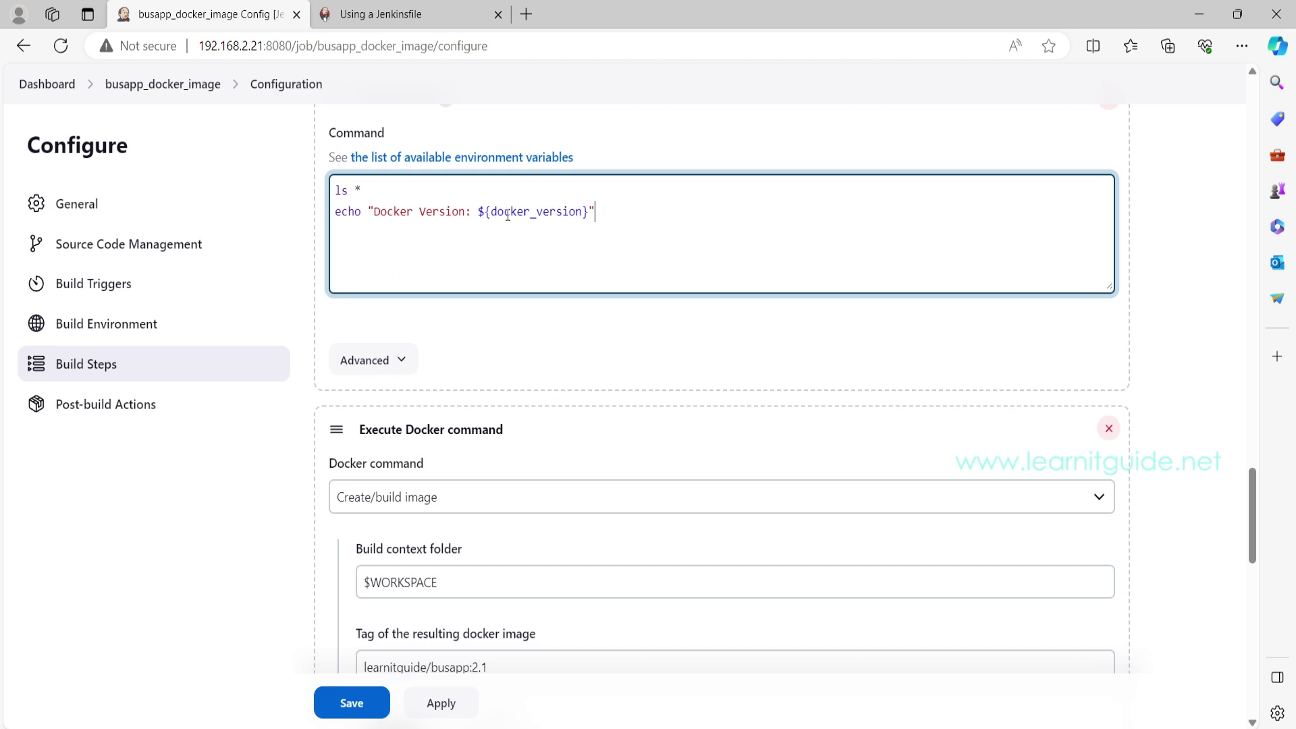
scroll(549, 248, "down", 4)
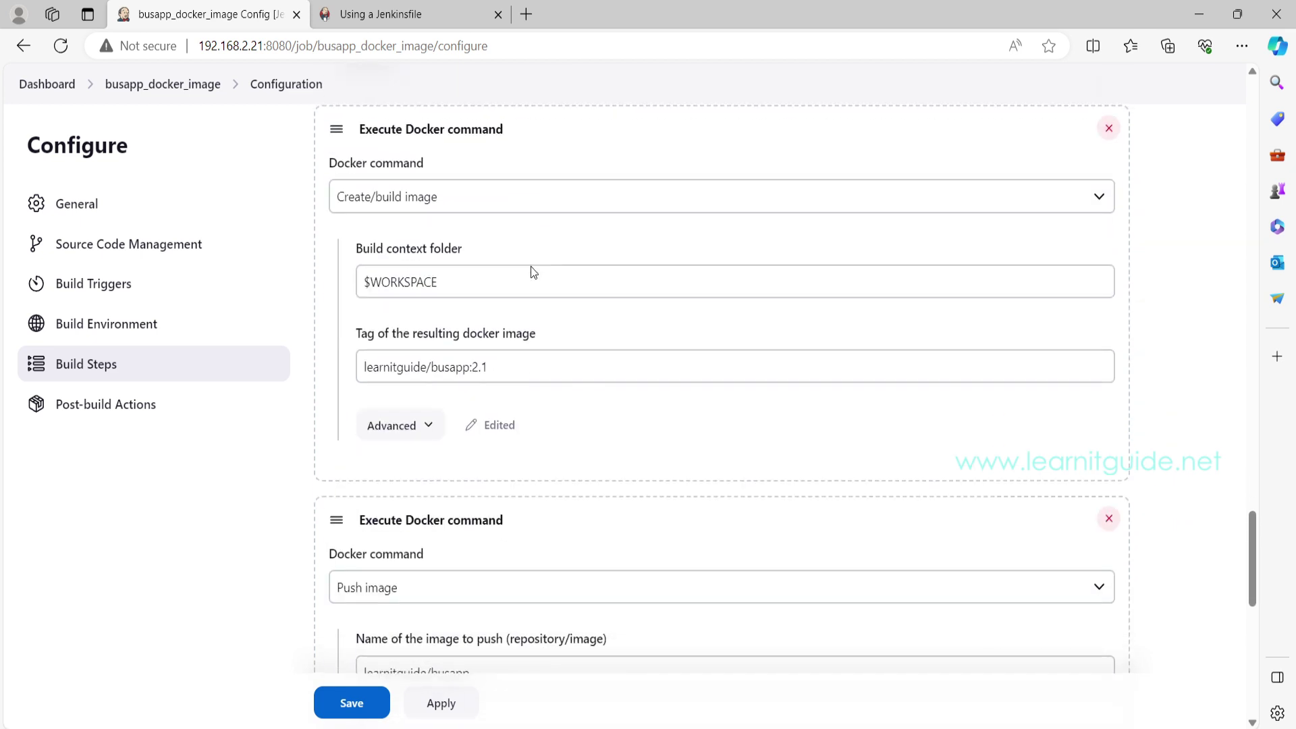
left_click_drag(475, 369, 541, 372)
type("${}")
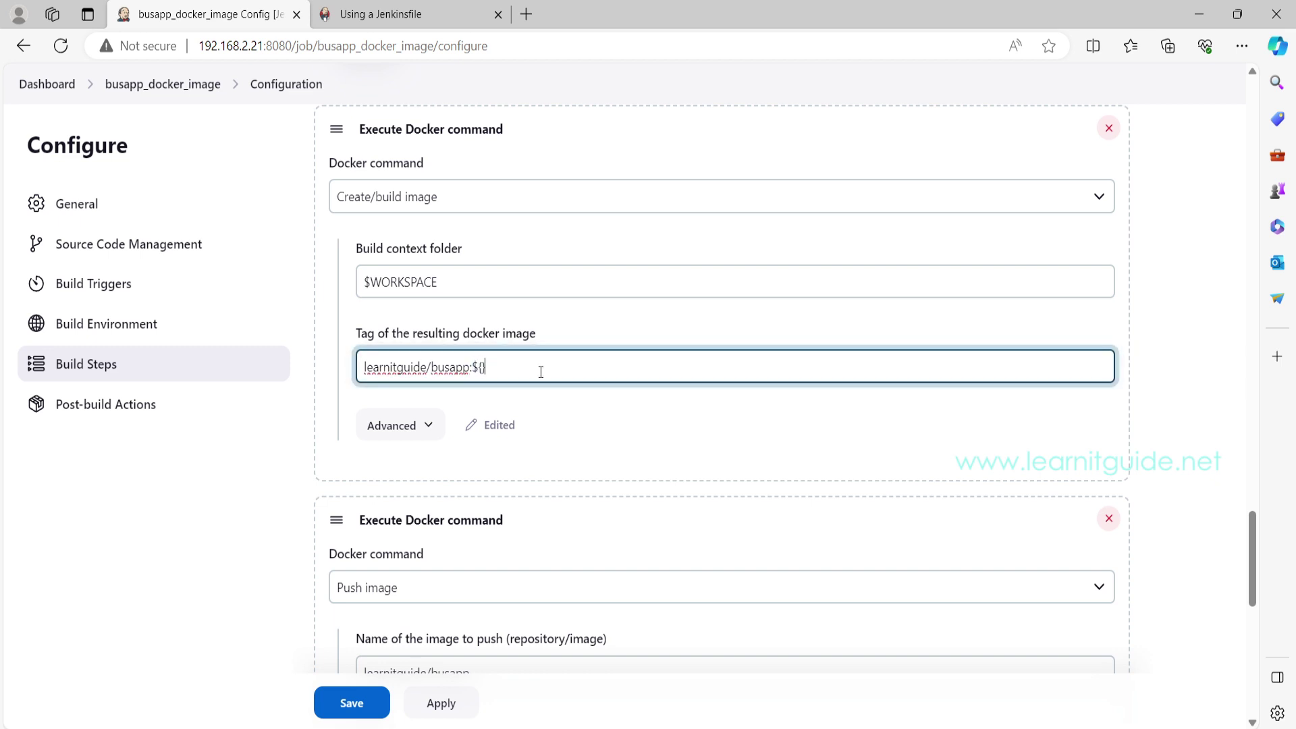
type("docker_version")
- Set the tag of the Push image Docker command to ${docker_version}, then apply and save the job configuration
scroll(576, 281, "up", 1)
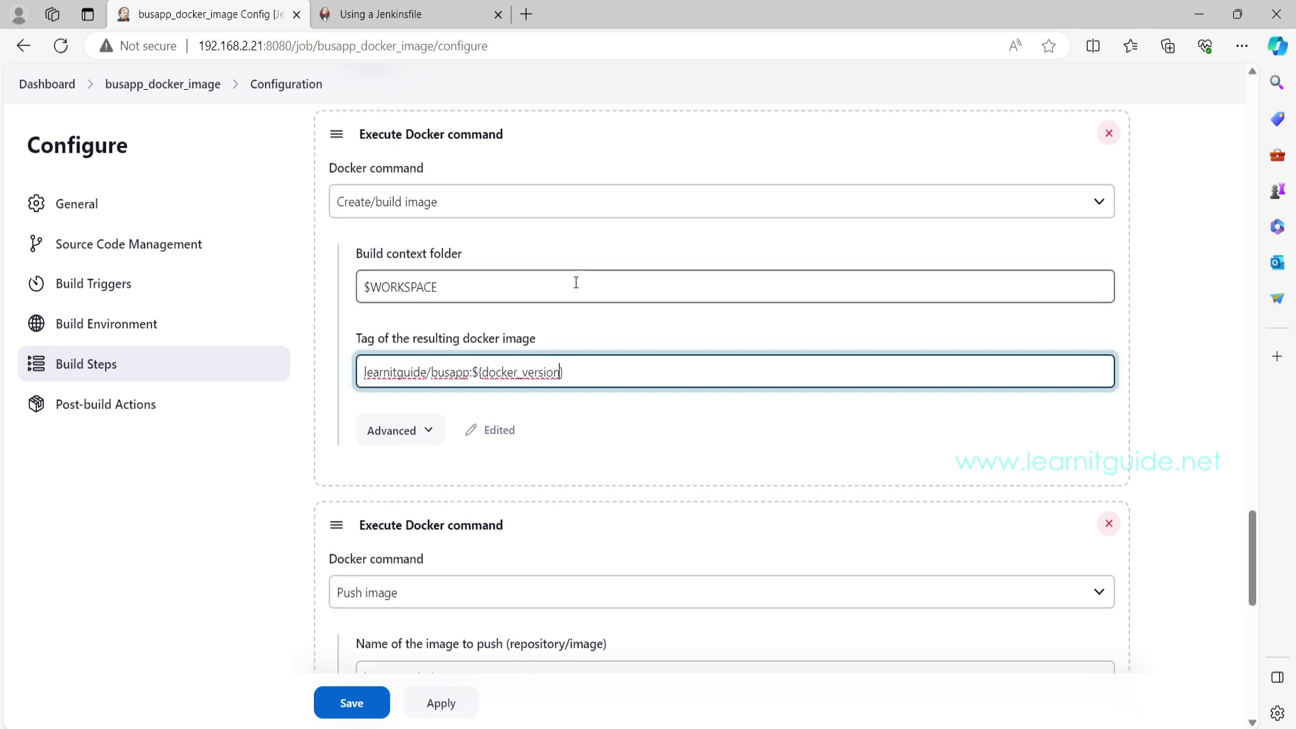
scroll(576, 280, "down", 2)
scroll(576, 281, "up", 1)
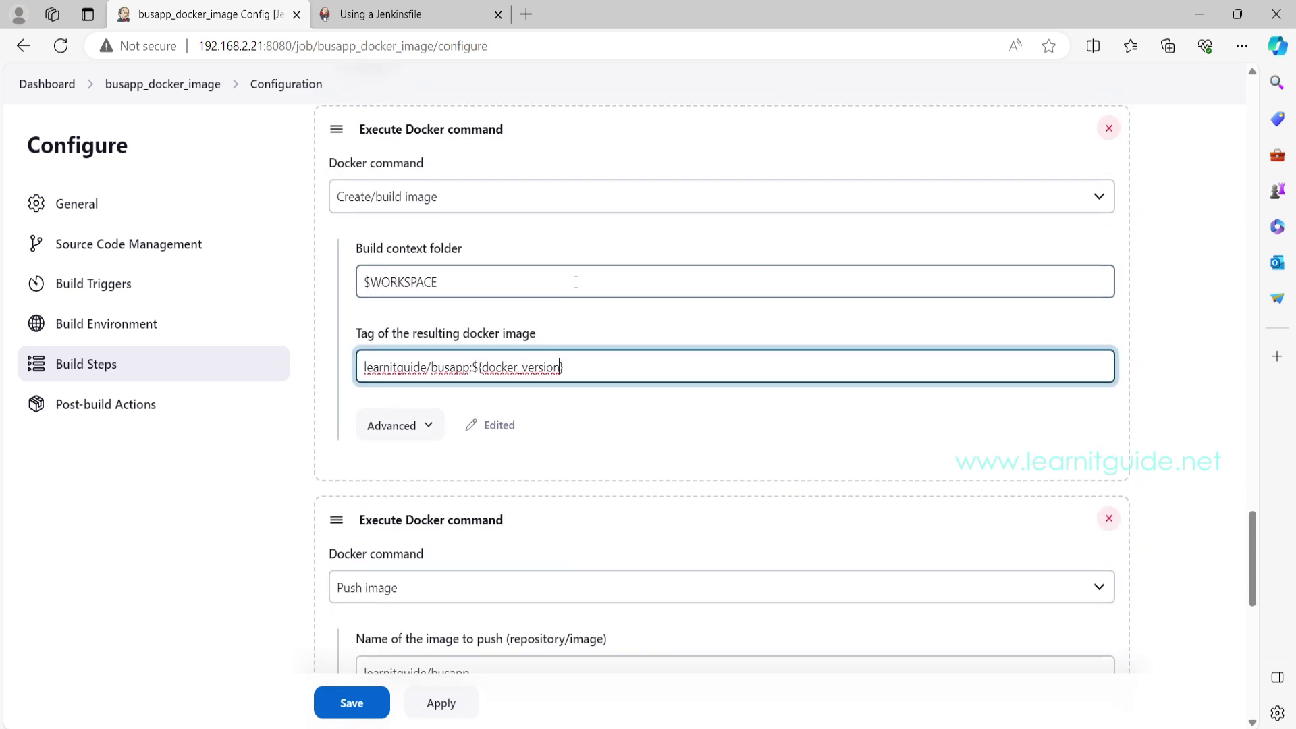
scroll(576, 280, "down", 4)
left_click_drag(425, 365, 341, 350)
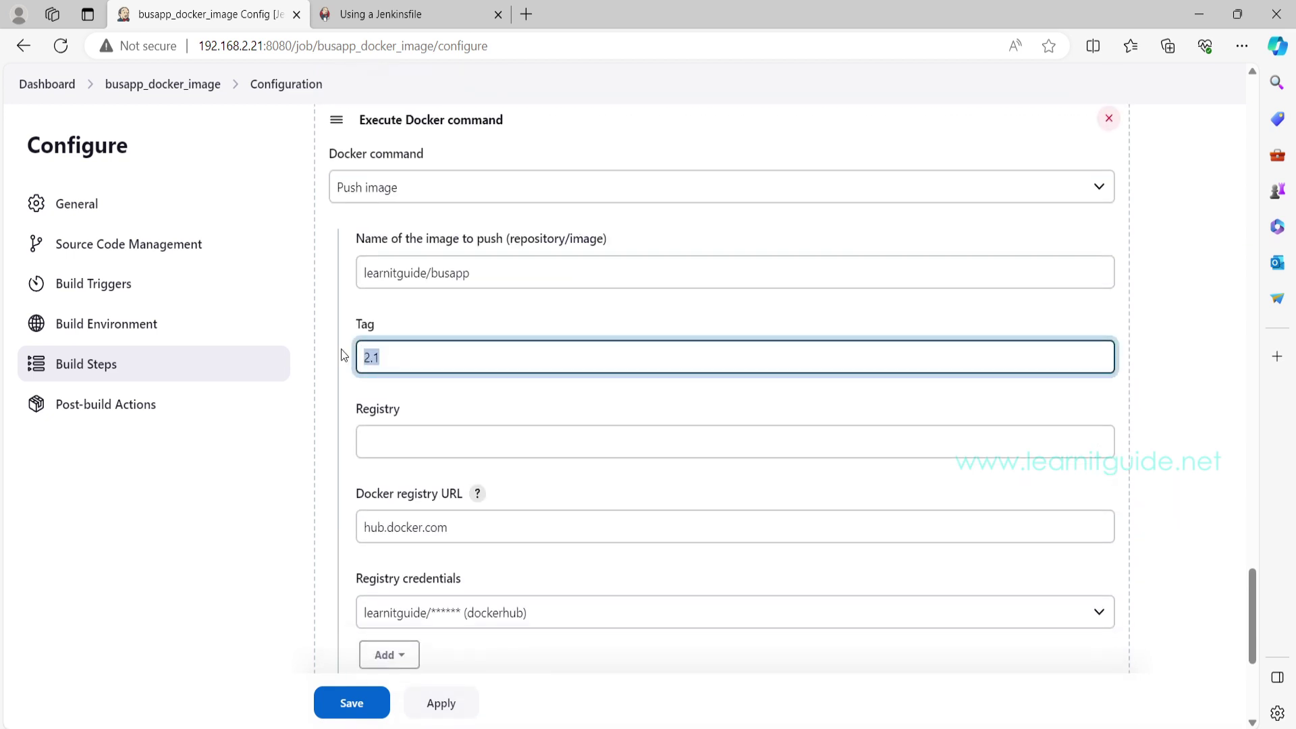
type("${}docker_version")
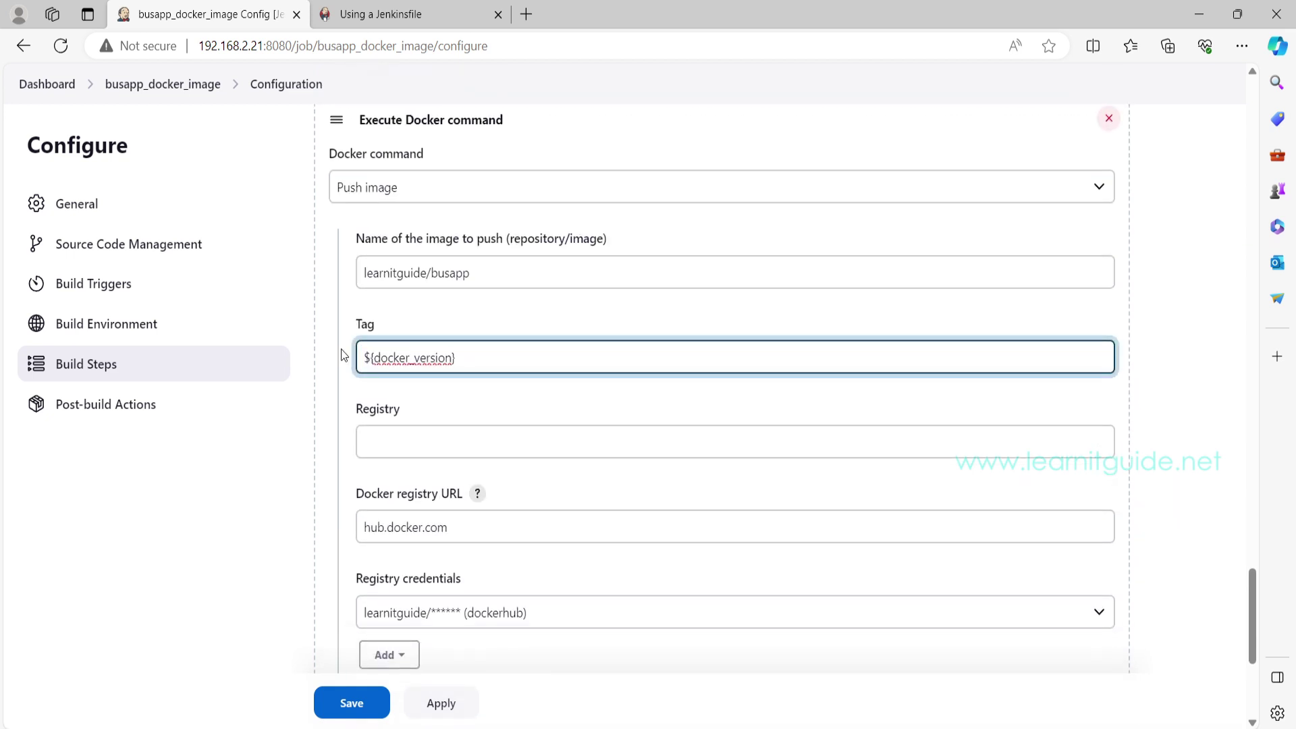
left_click(442, 702)
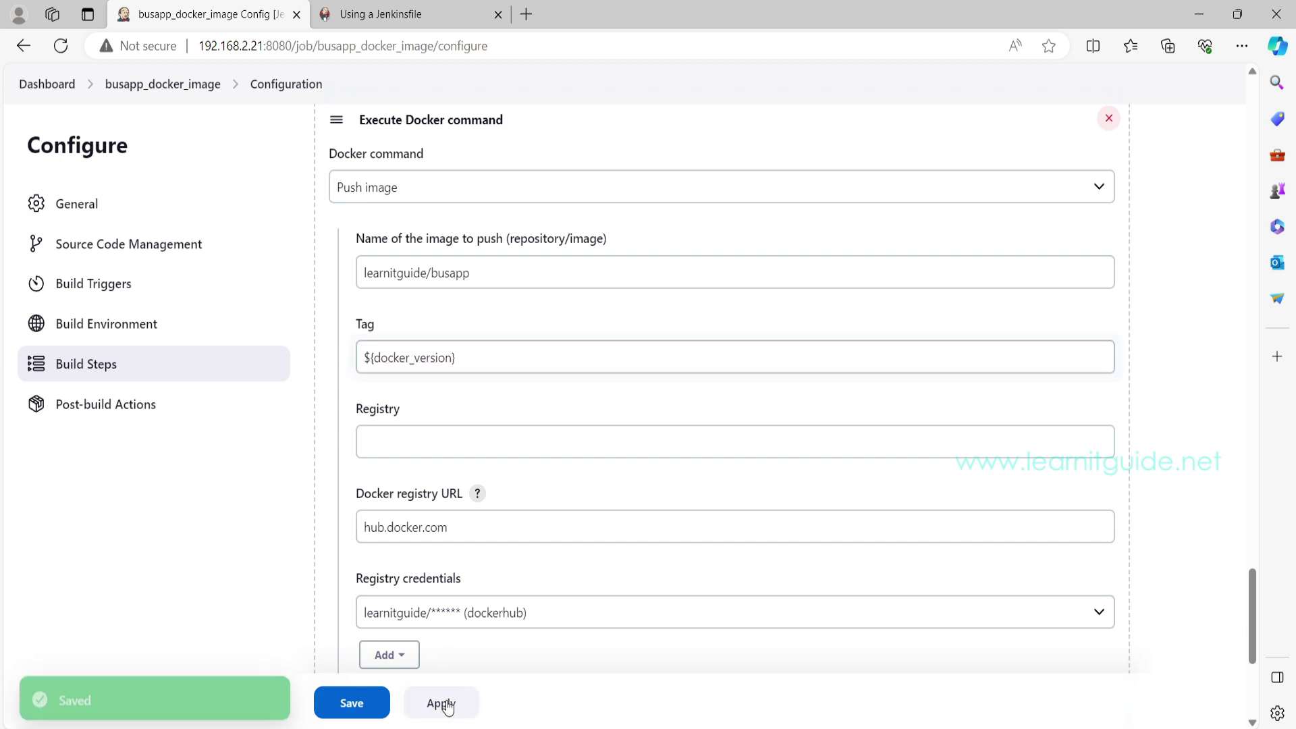
left_click(350, 703)
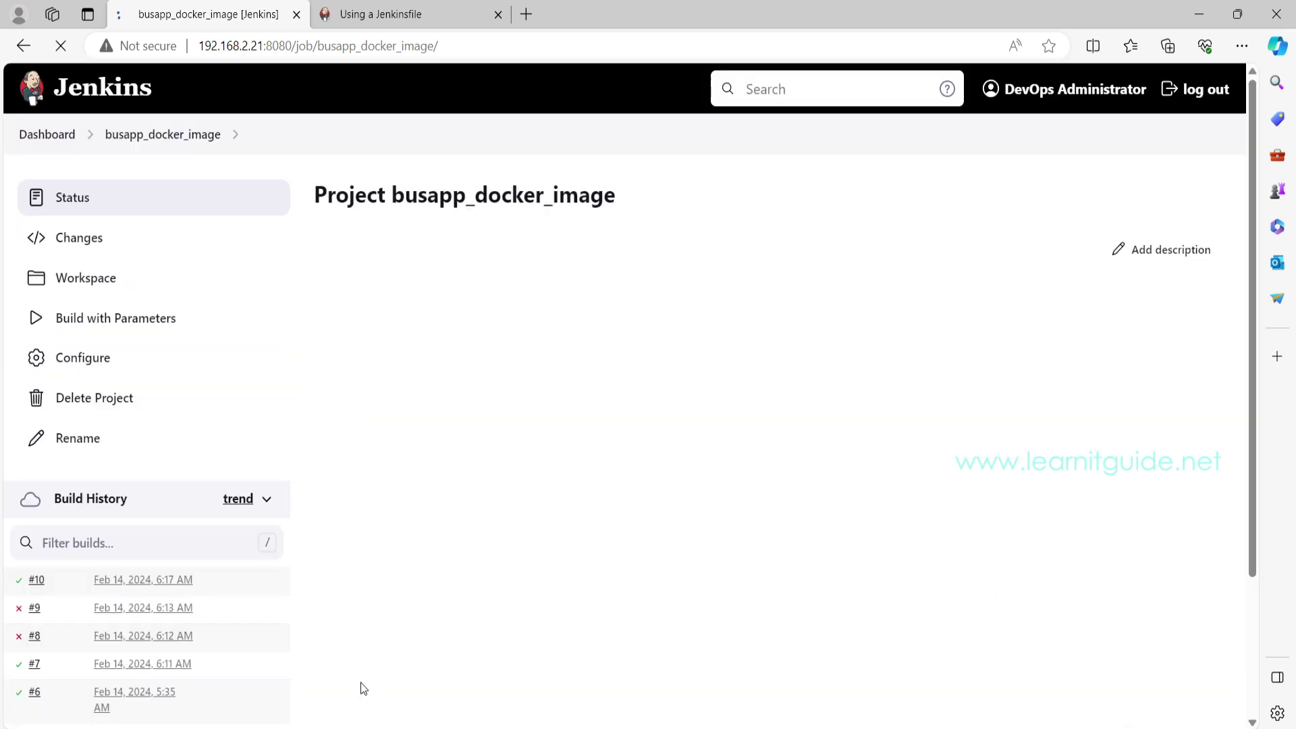
- Start a parameterized build of busapp_docker_image with docker_version set to 3.1
left_click(78, 320)
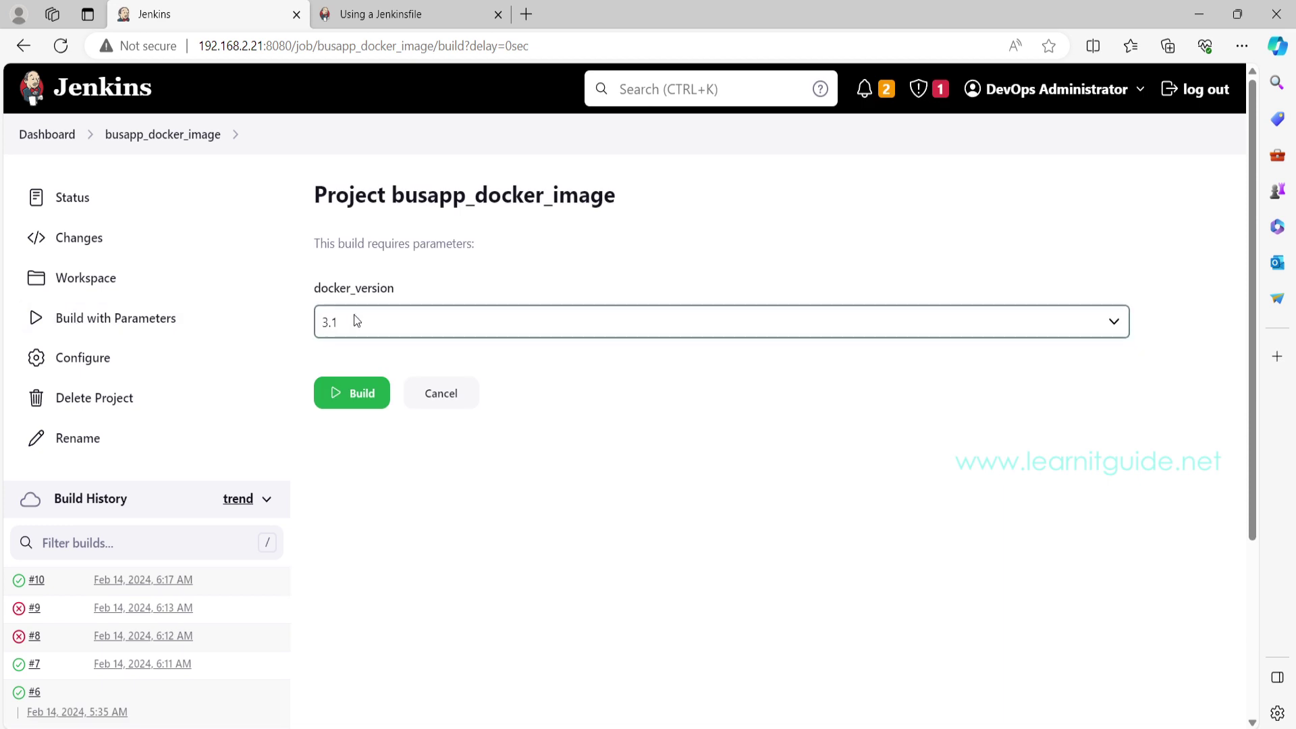
left_click_drag(313, 294, 421, 297)
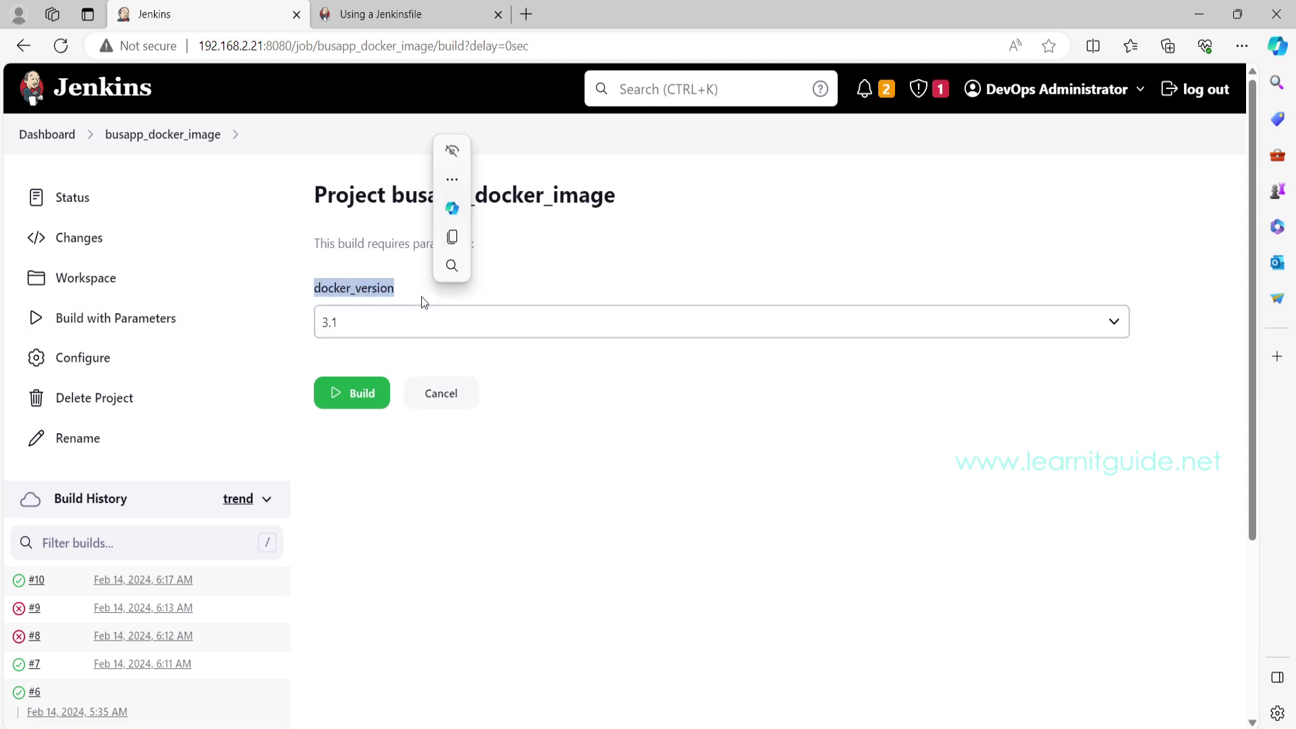
left_click(450, 330)
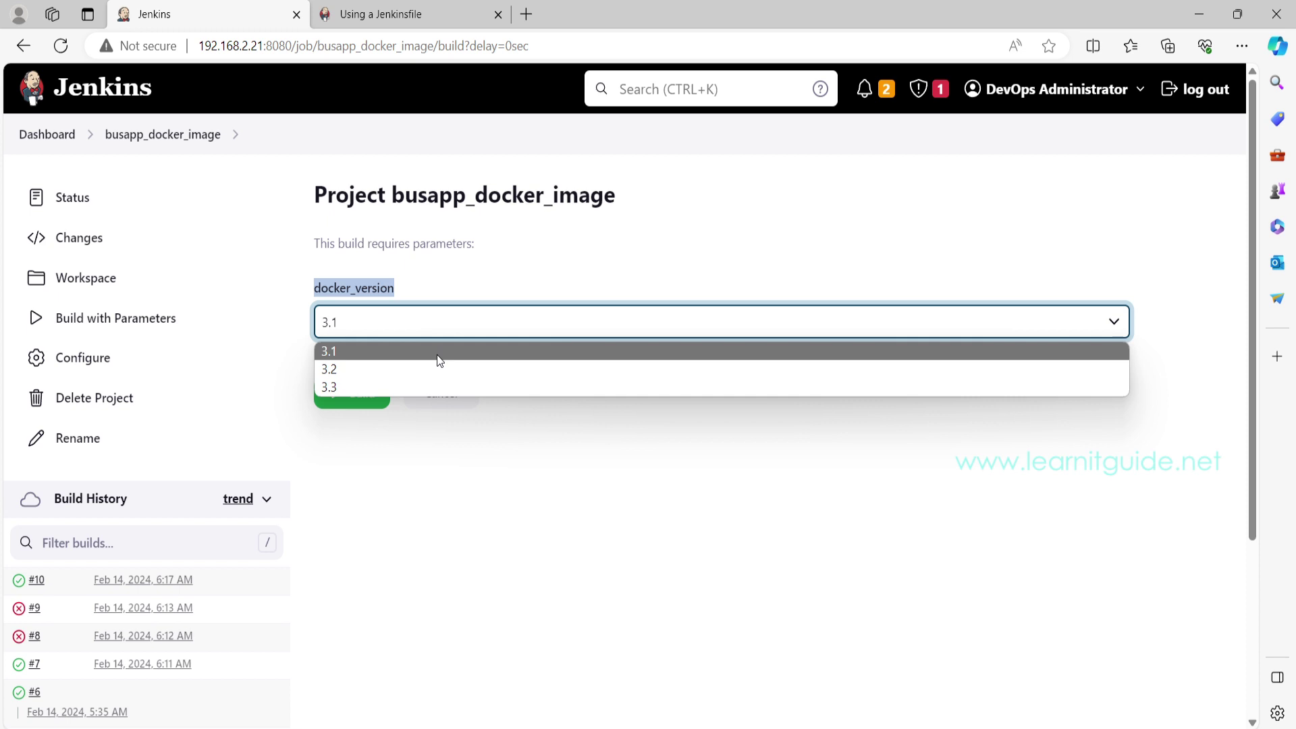
left_click(436, 354)
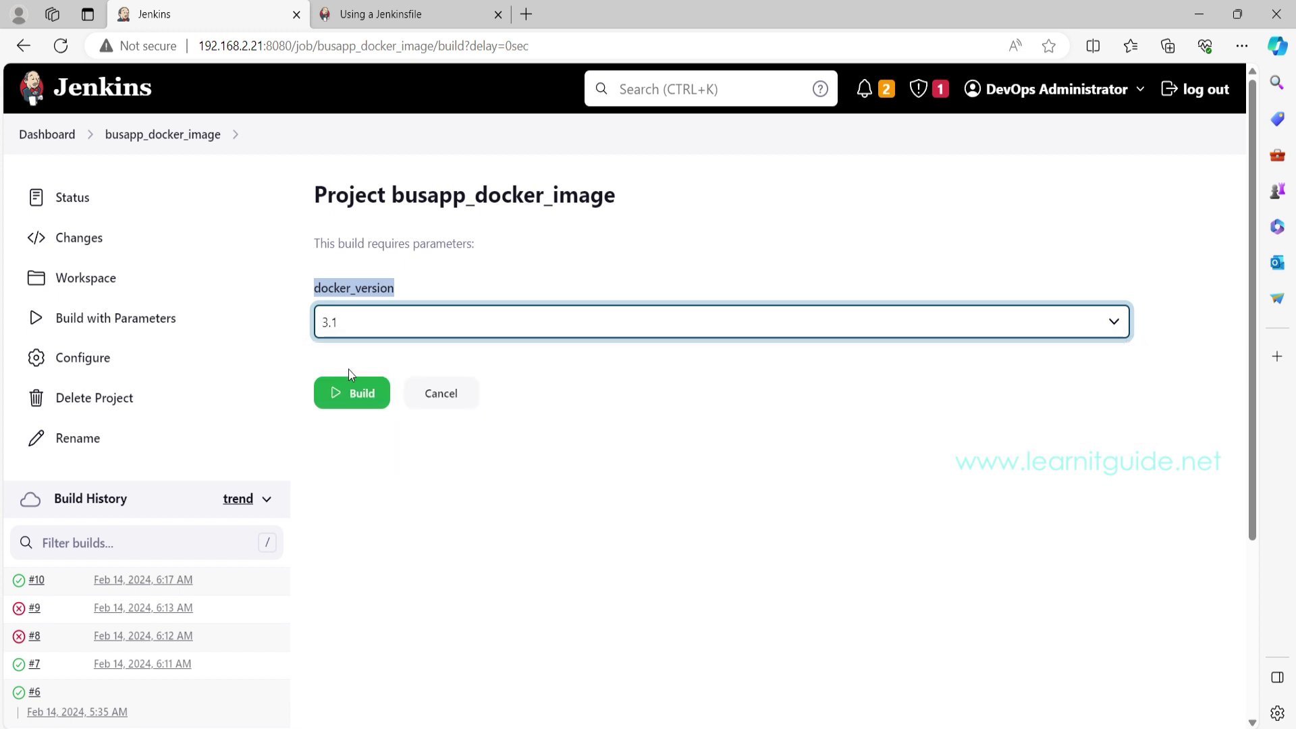
left_click(350, 398)
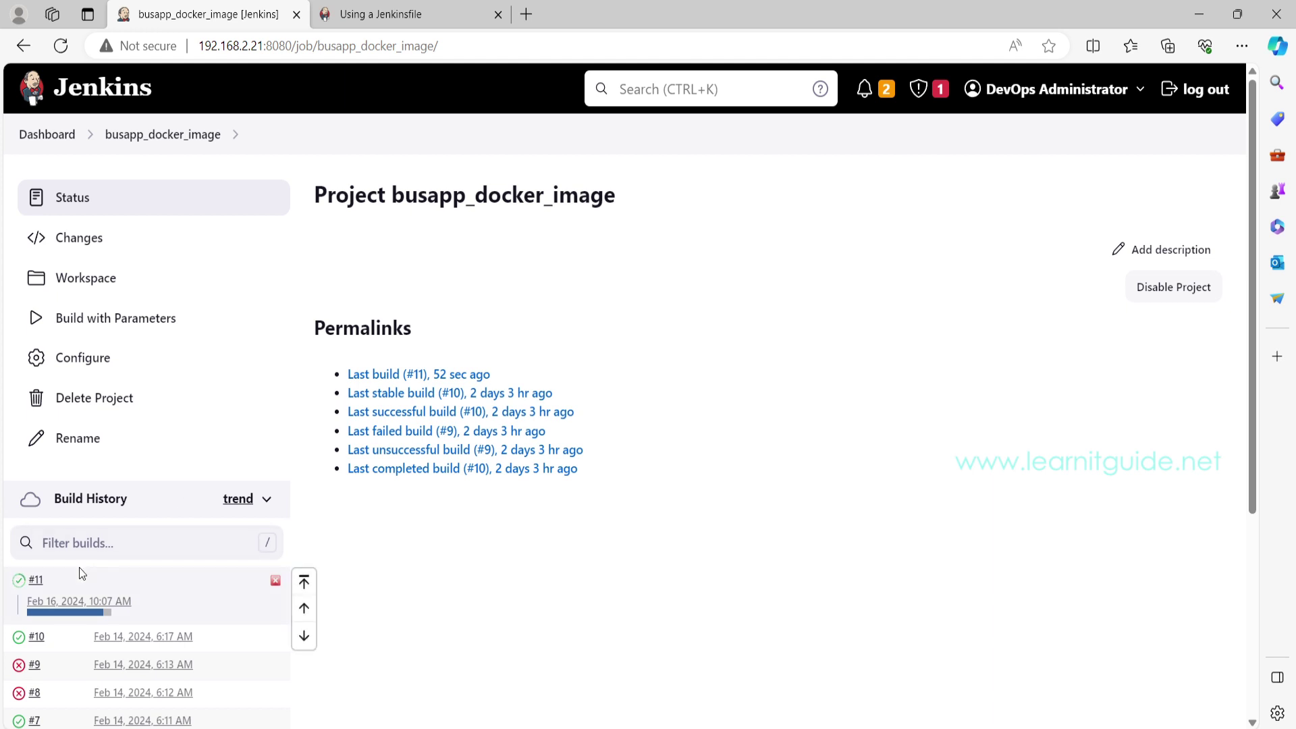
- Open the console output of the newest build and examine the shell command output, including the echoed Docker version
left_click(37, 586)
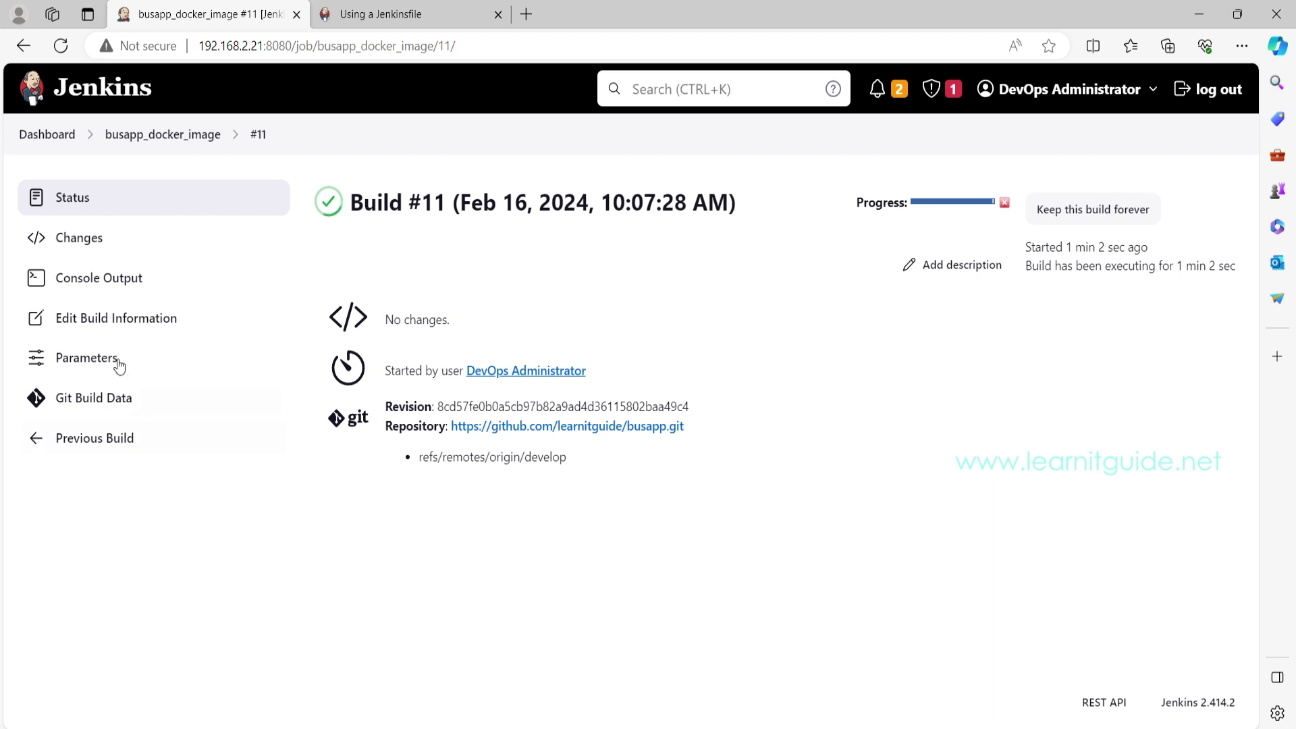
left_click(120, 287)
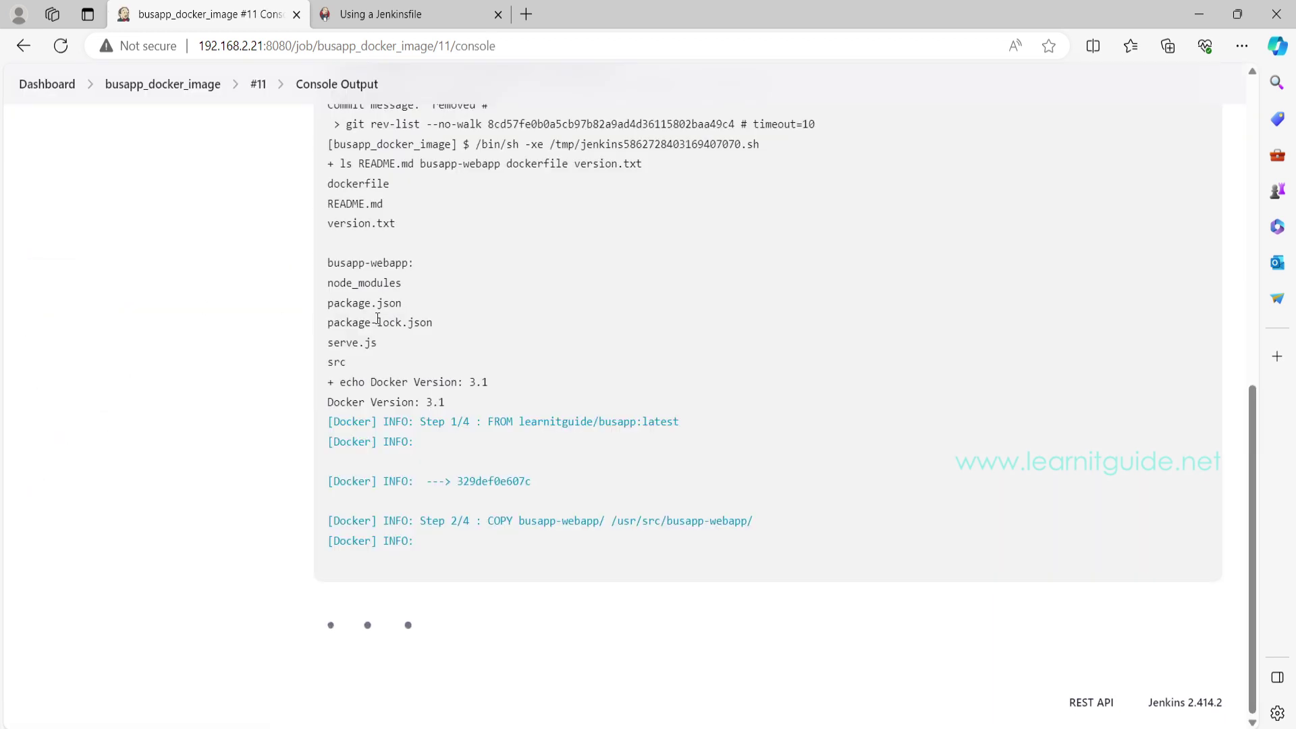
scroll(393, 315, "up", 1)
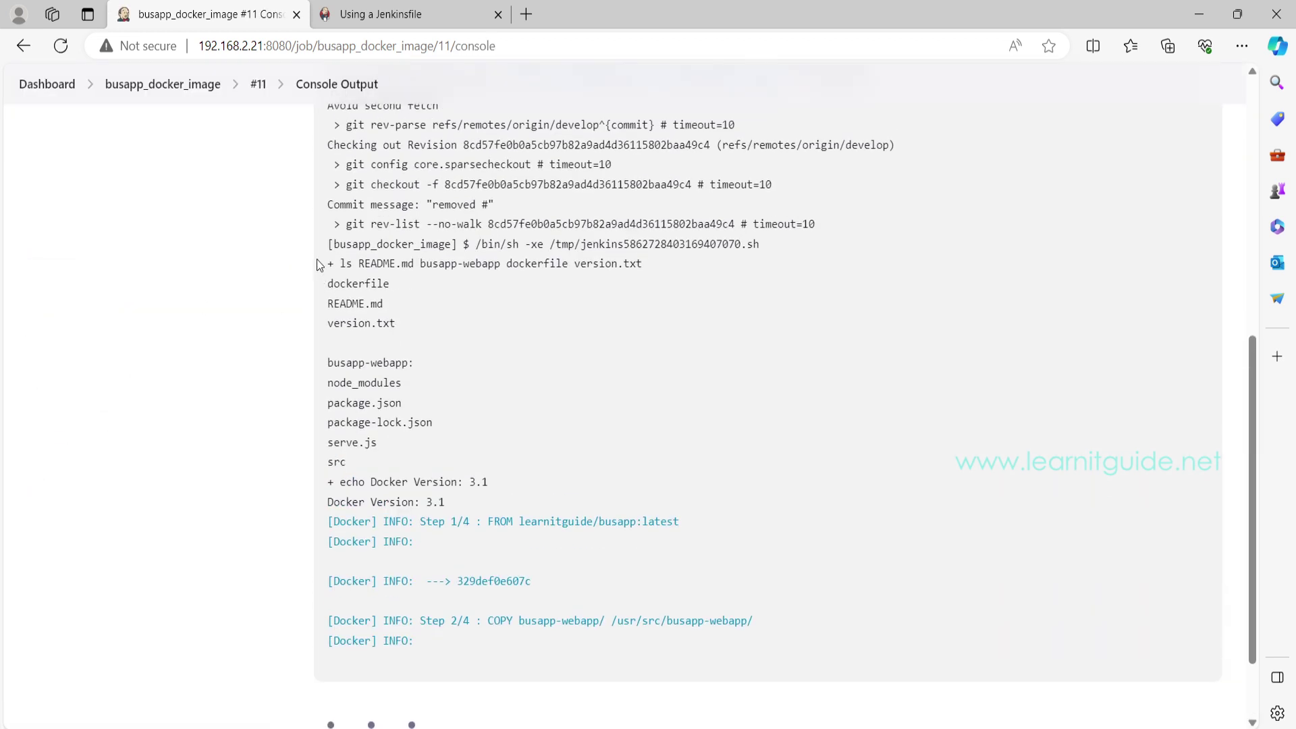
left_click_drag(325, 262, 459, 499)
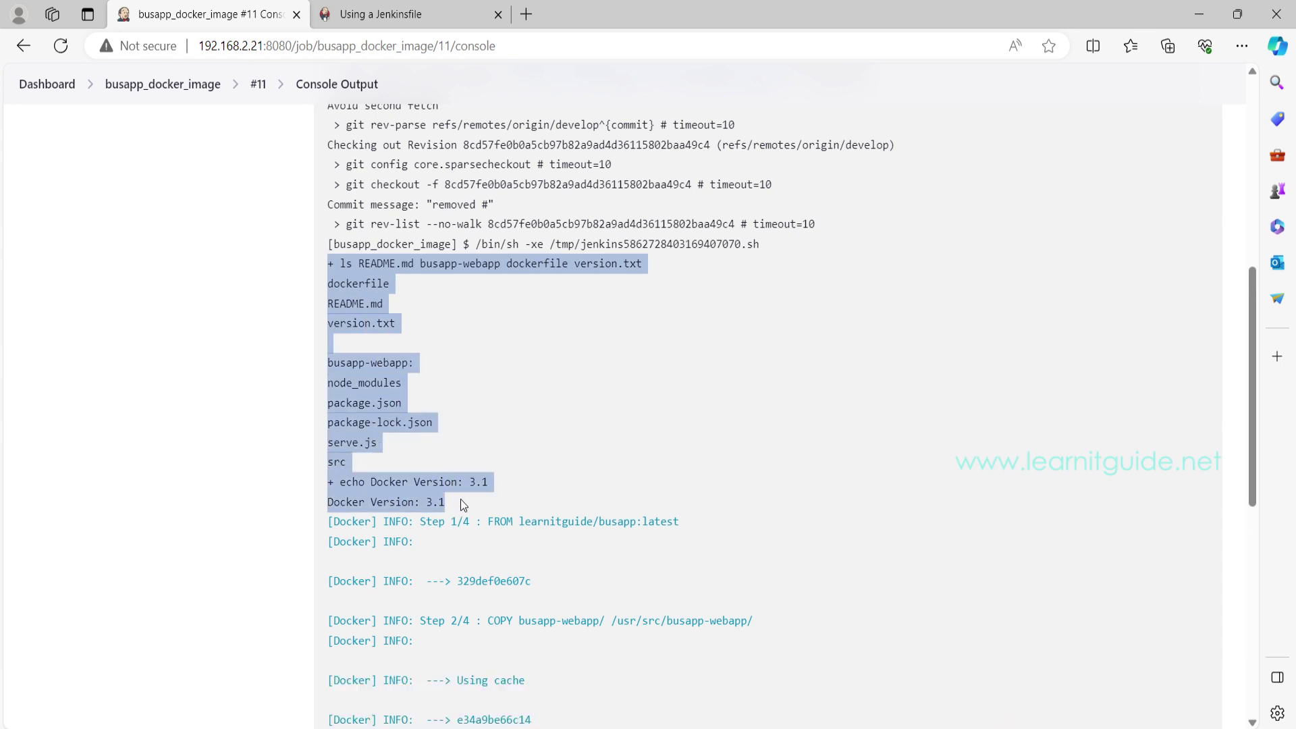
left_click(451, 444)
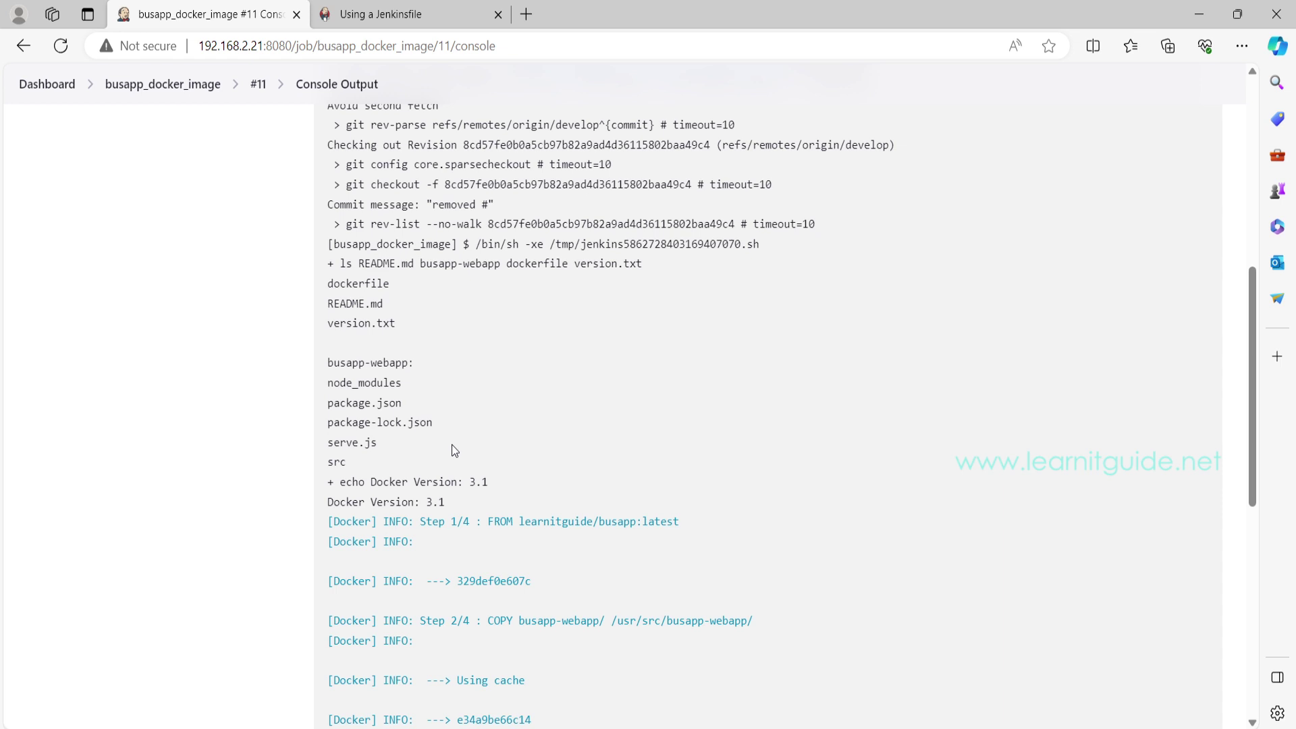
left_click_drag(341, 484, 484, 496)
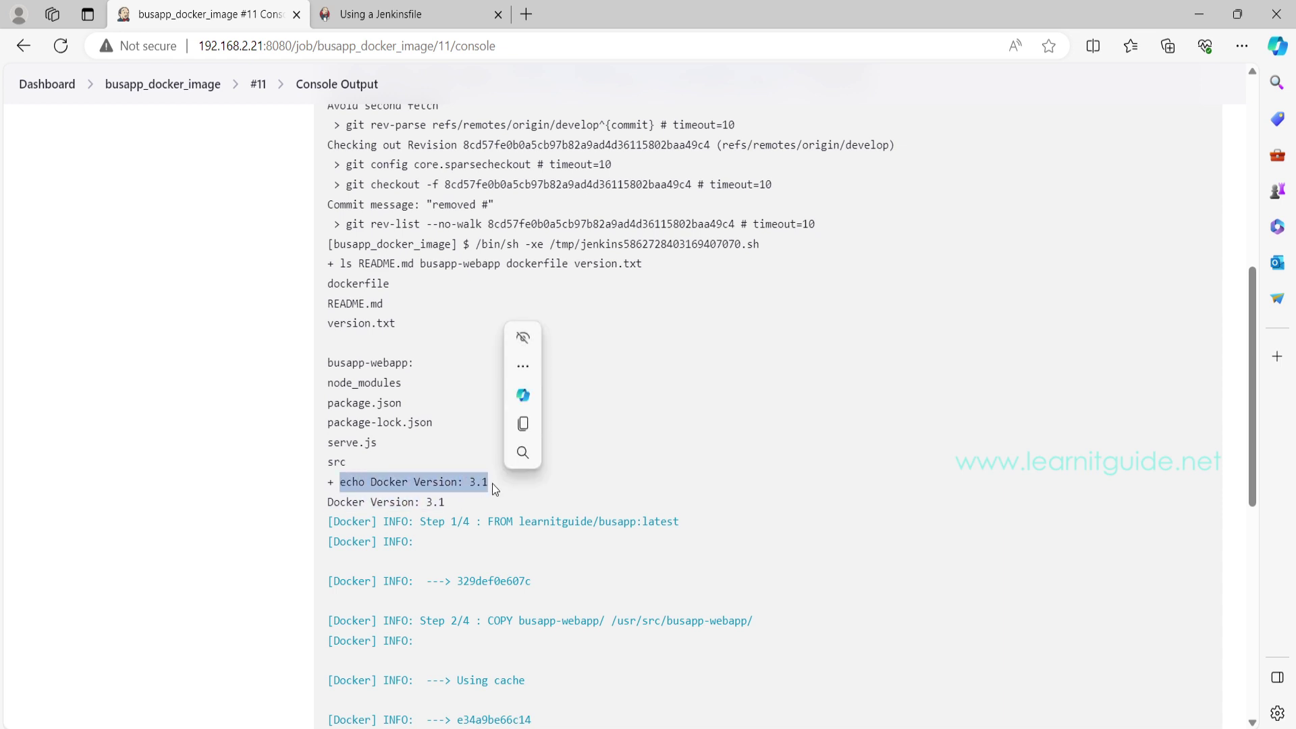
left_click_drag(469, 482, 497, 482)
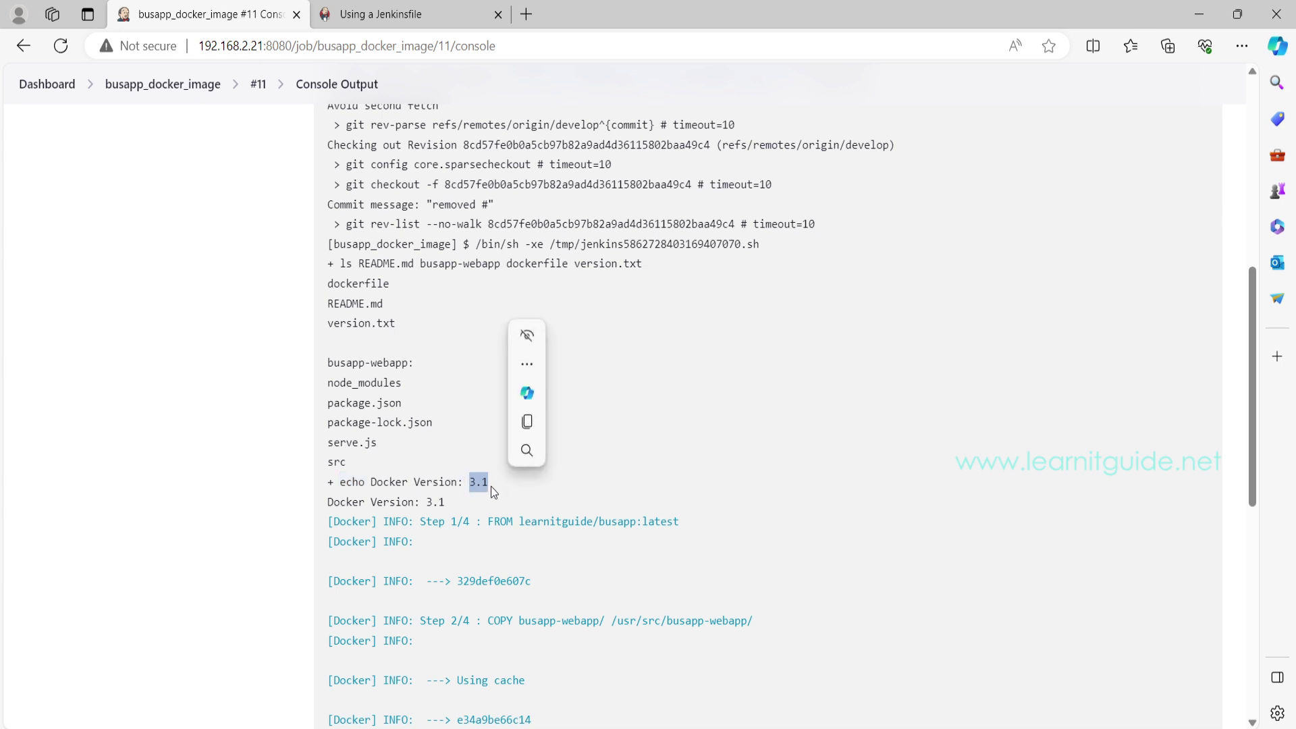
- Examine the Docker build, tagging and push messages in the rest of the console output
scroll(556, 496, "down", 2)
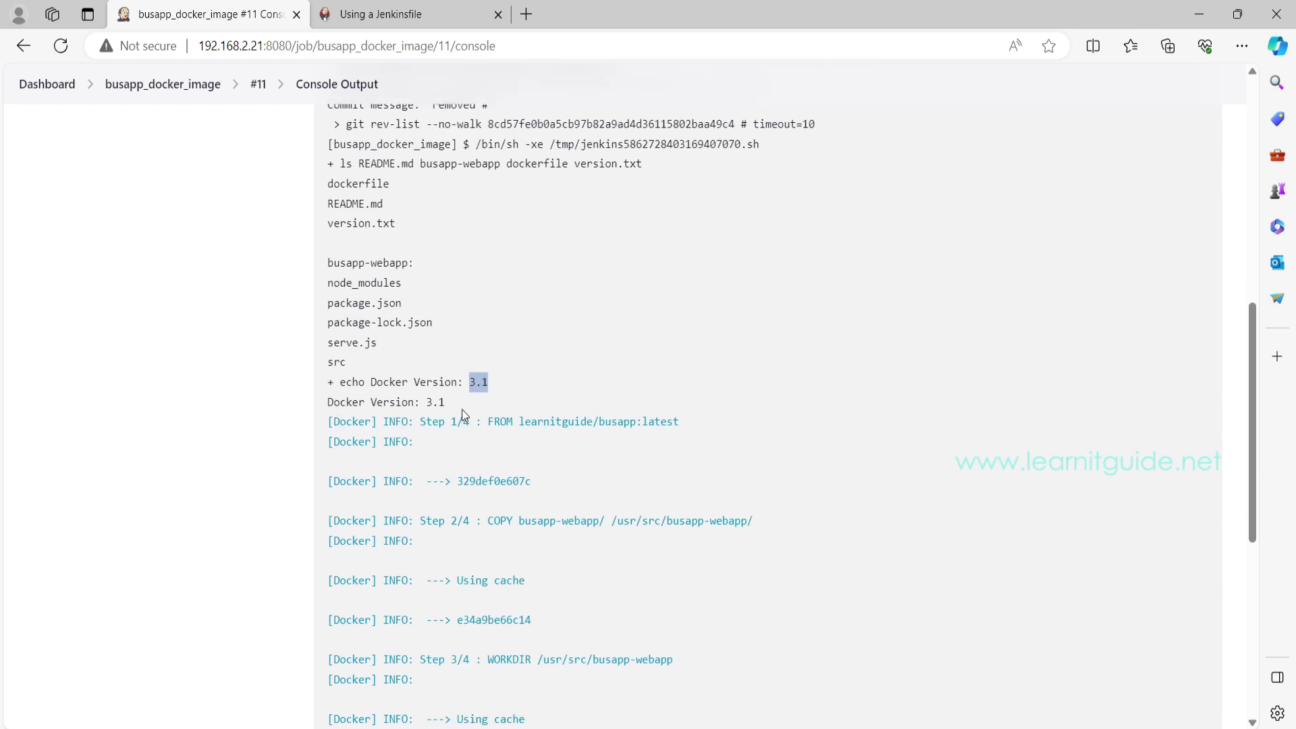
scroll(437, 410, "down", 3)
left_click(373, 299)
left_click_drag(373, 299, 592, 523)
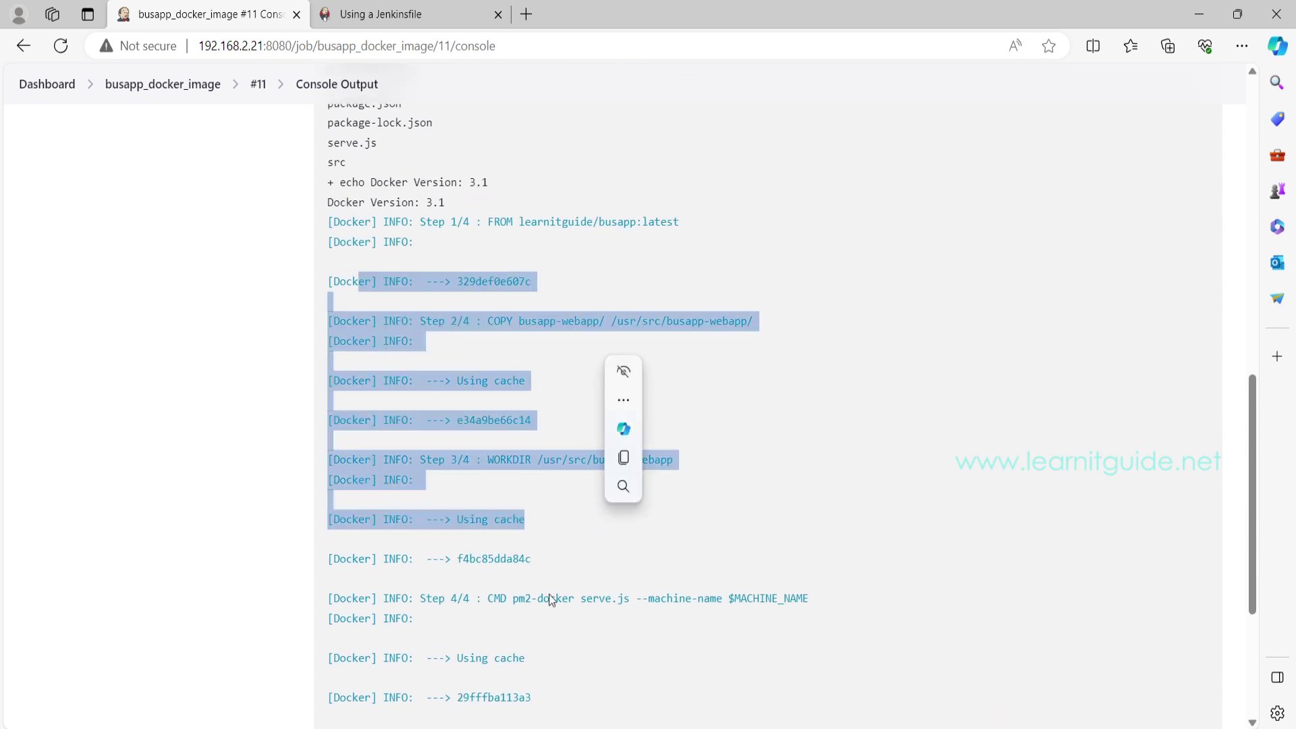
scroll(443, 488, "down", 3)
scroll(444, 488, "down", 1)
left_click_drag(434, 476, 691, 503)
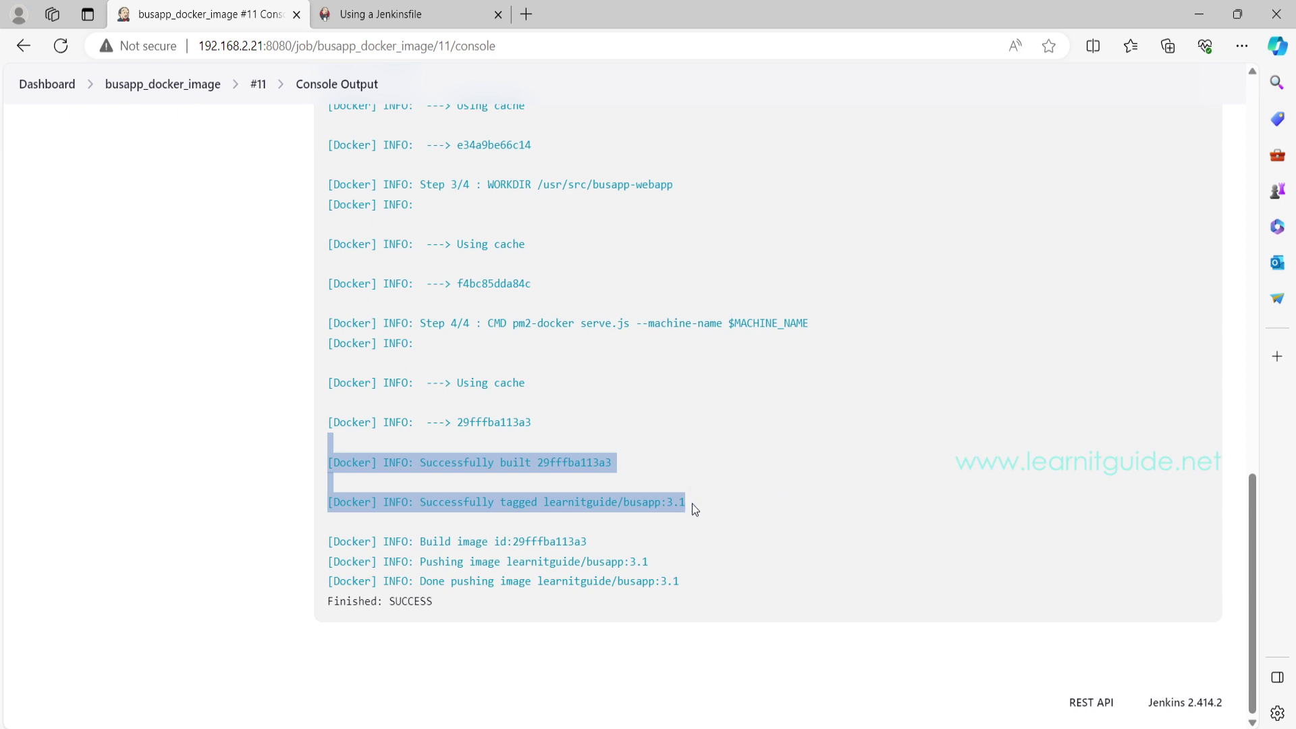
left_click(667, 504)
left_click_drag(434, 562, 683, 585)
double_click(670, 582)
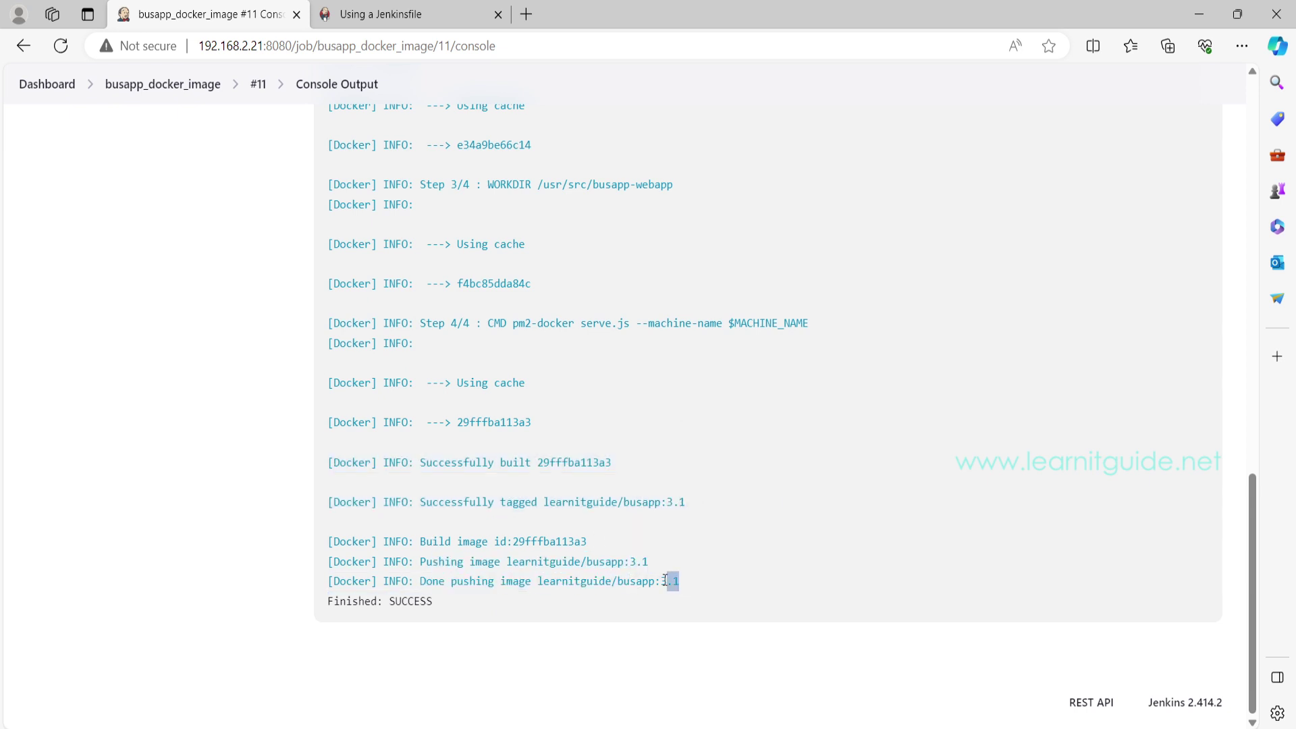
scroll(337, 352, "up", 1)
scroll(262, 233, "up", 8)
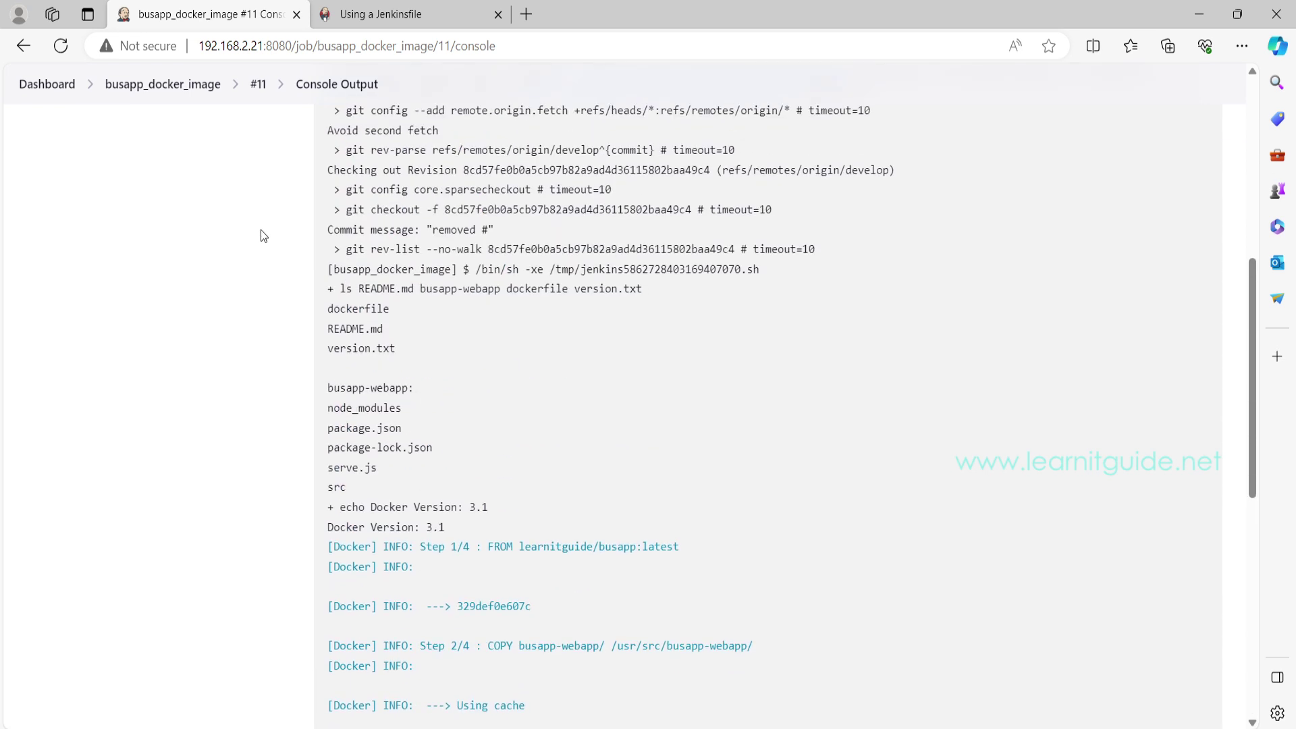
- Reopen the busapp_docker_image configuration, copy the Choice parameter's name docker_version and delete that parameter
left_click(162, 92)
left_click(106, 367)
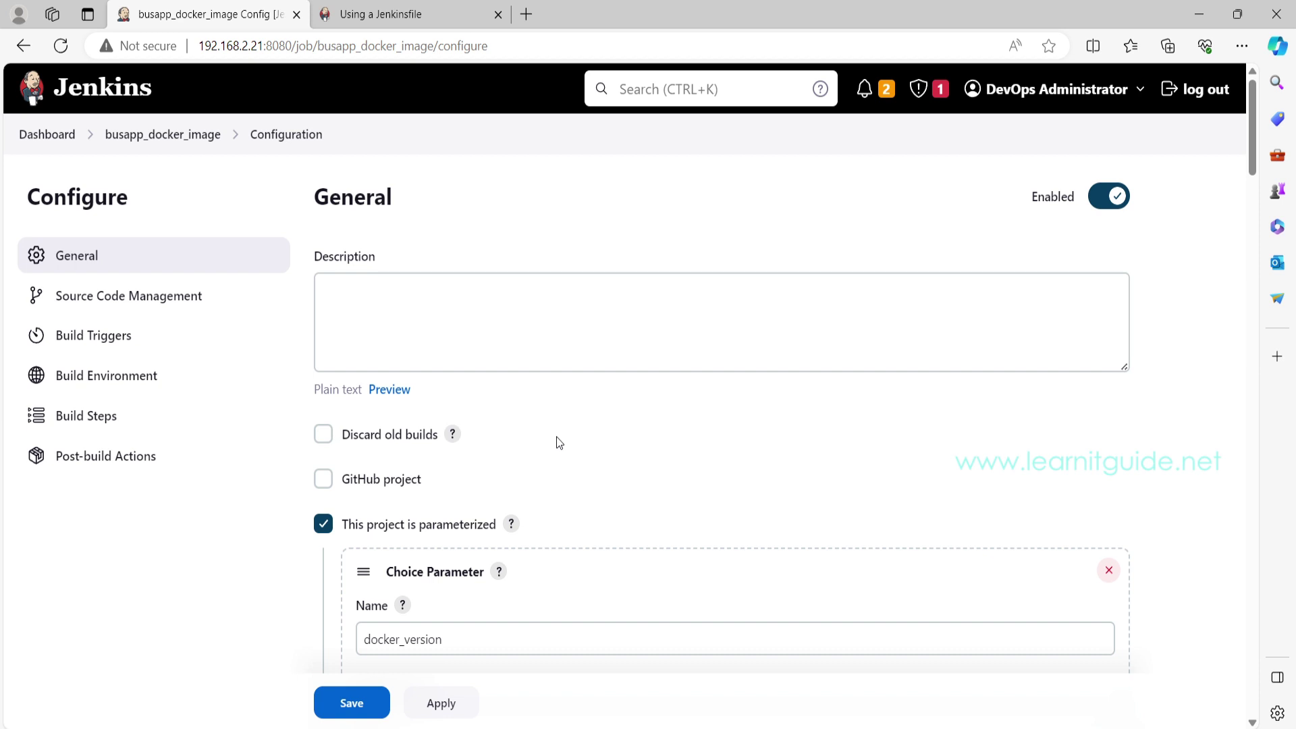
scroll(559, 443, "down", 4)
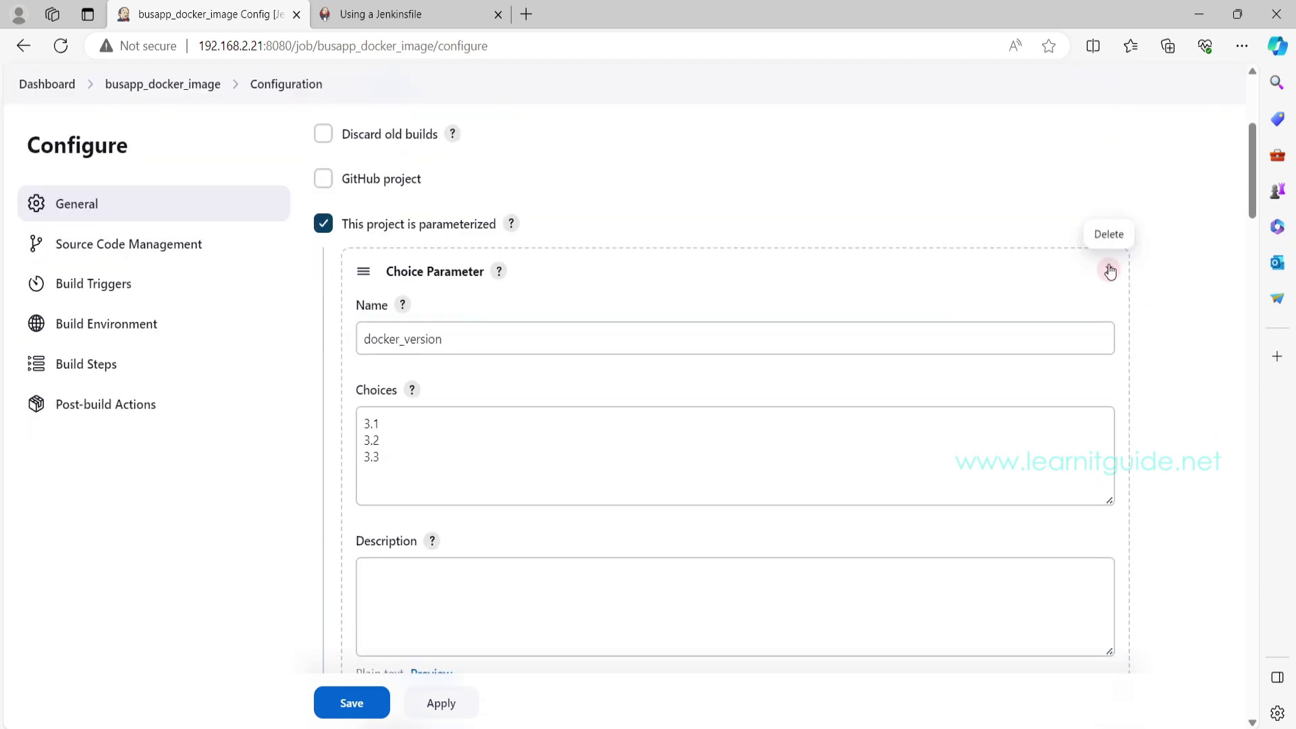
double_click(692, 331)
key("ctrl+c")
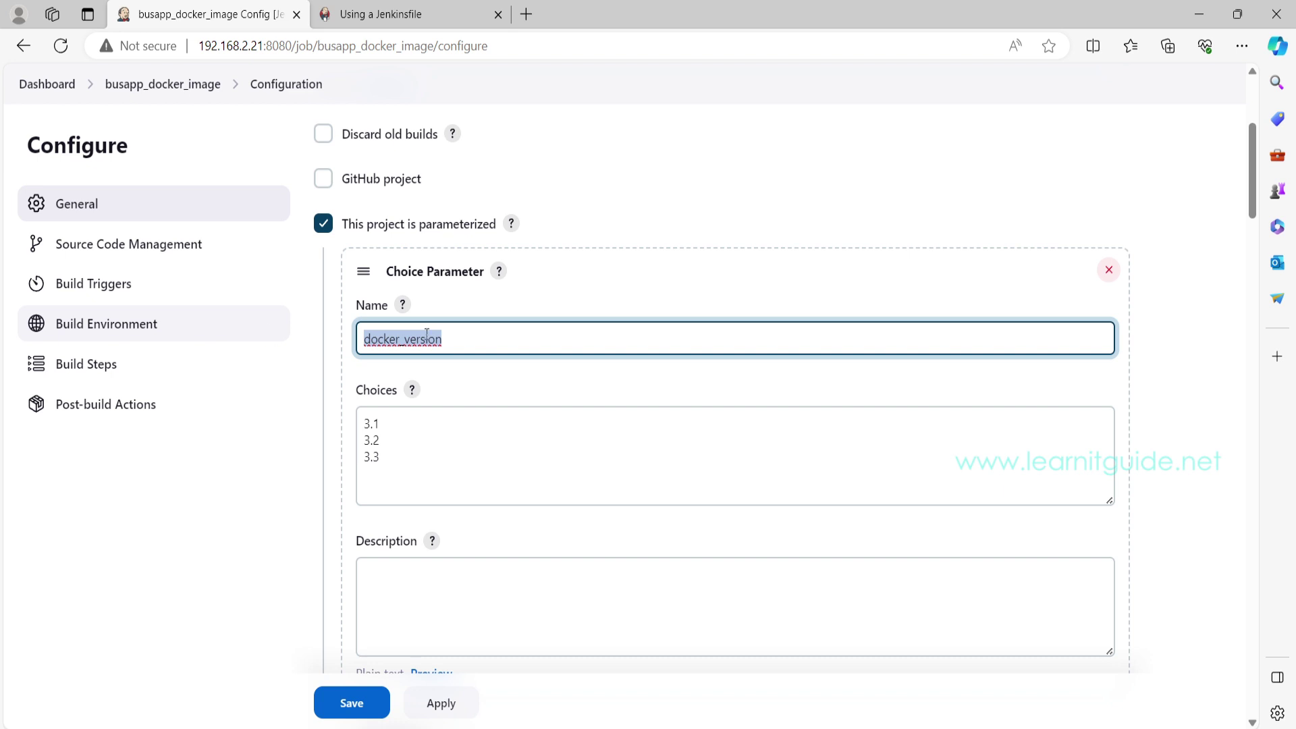
left_click(1108, 269)
- Add a String parameter named docker_version with the default value 3.0, then apply and save the configuration
left_click(400, 256)
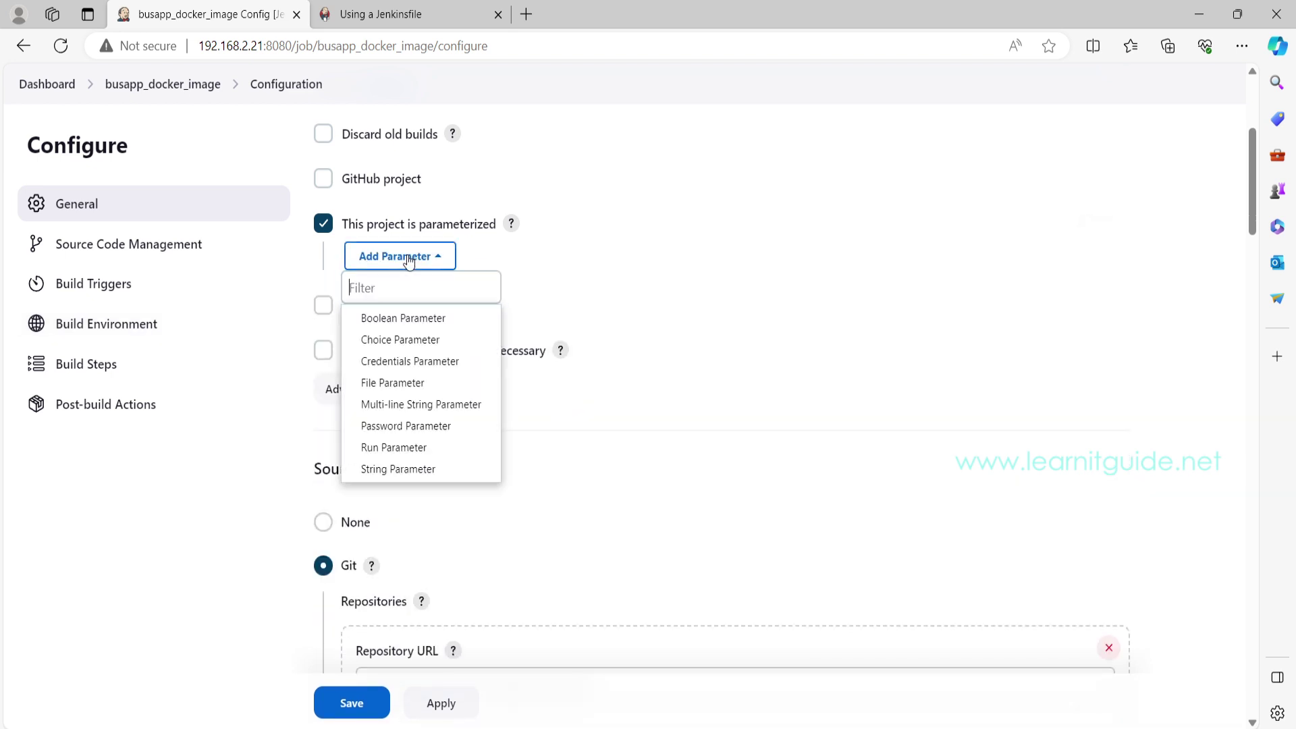
left_click(414, 468)
left_click(423, 341)
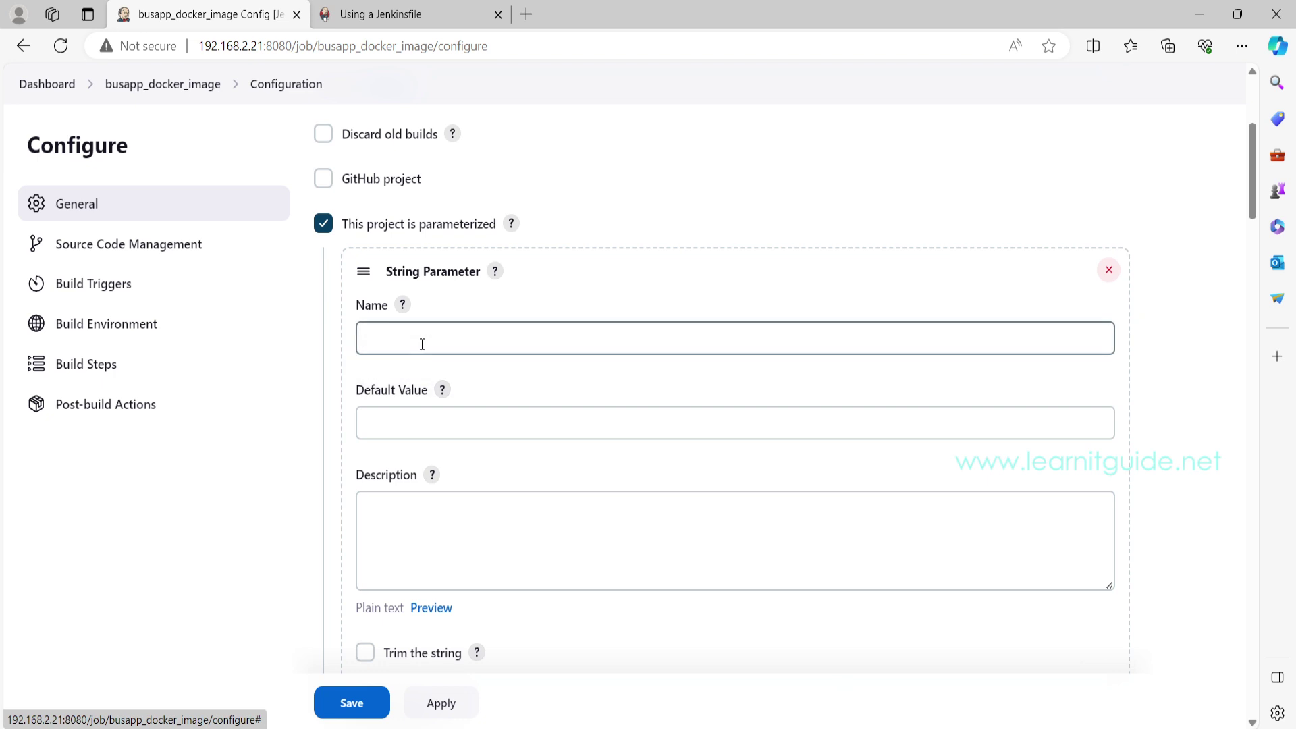
key("ctrl+v")
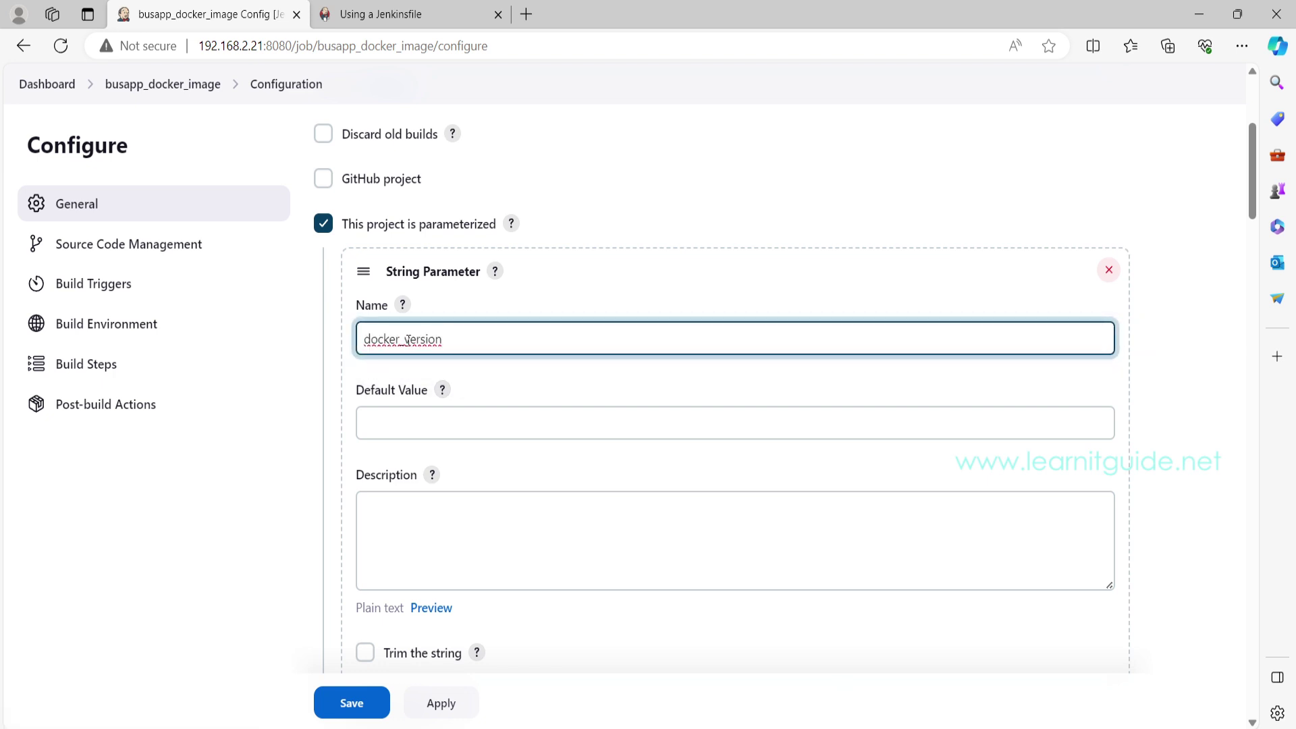
left_click(415, 427)
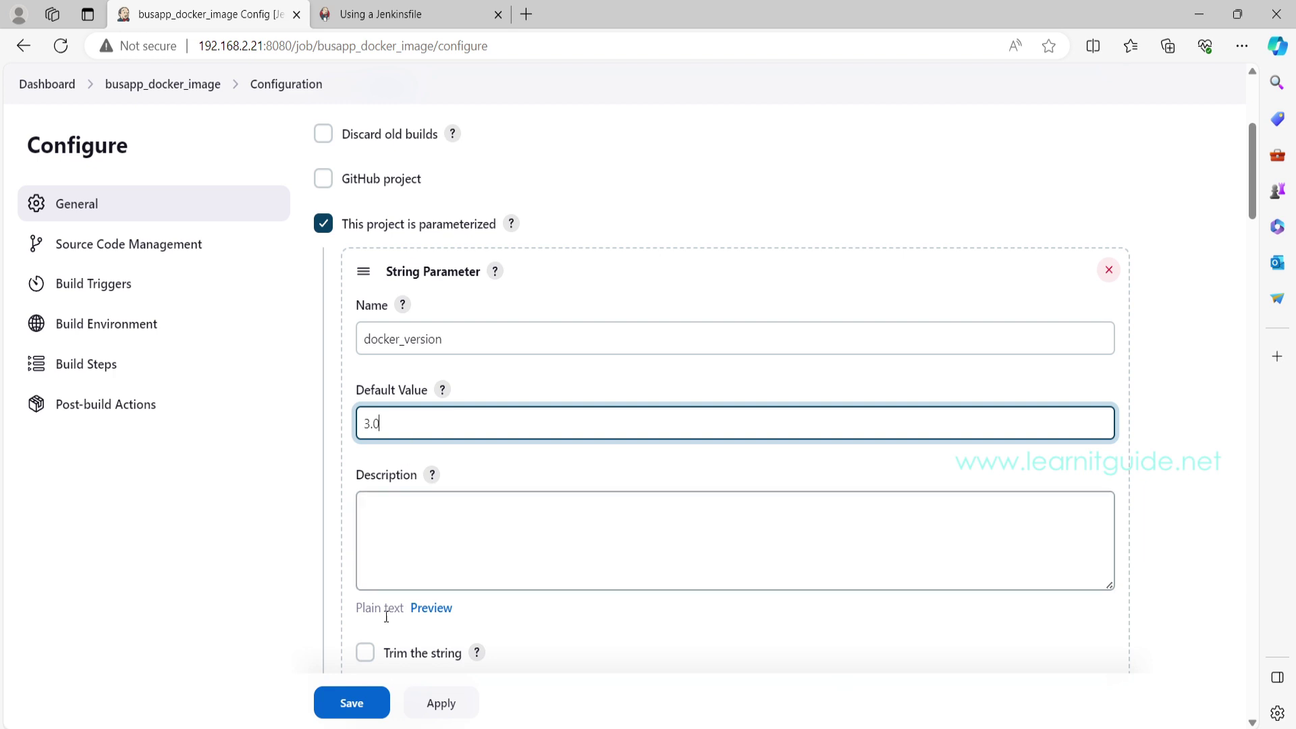
left_click(423, 712)
left_click(352, 703)
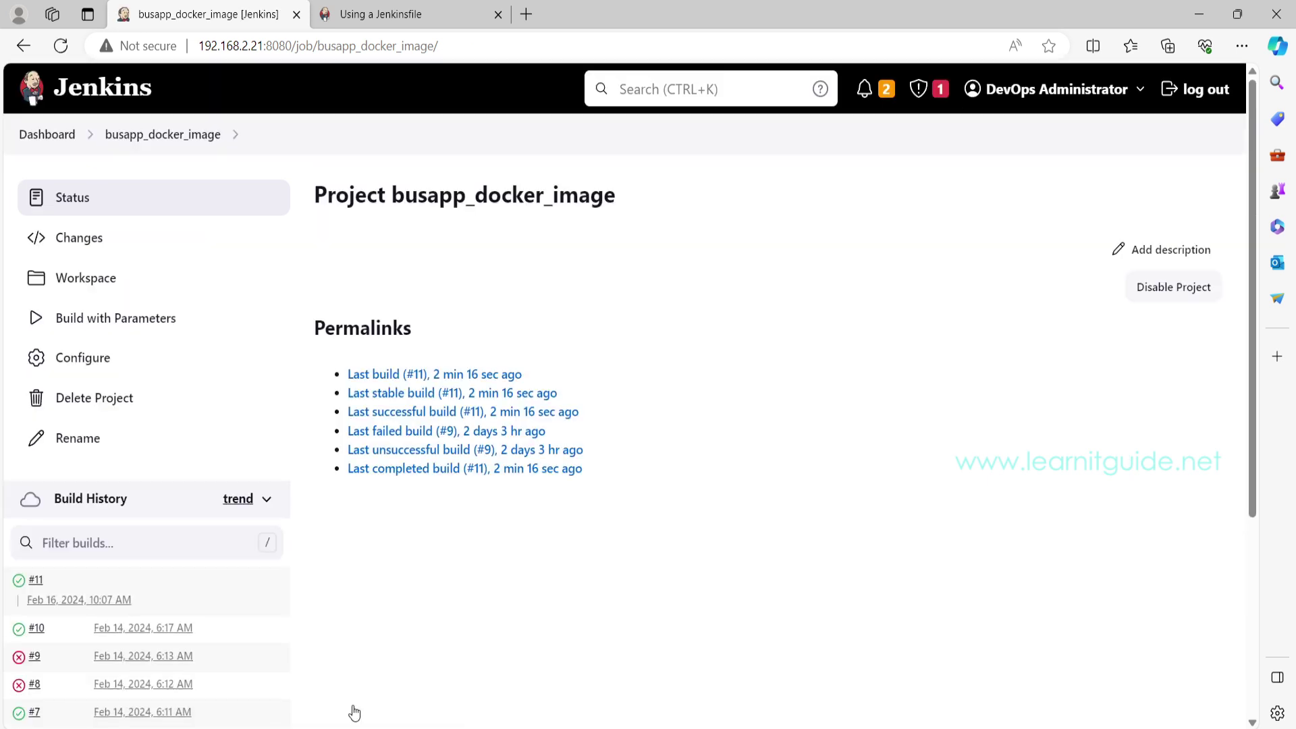
- Start a parameterized build of busapp_docker_image with docker_version set to 3.1
left_click(114, 332)
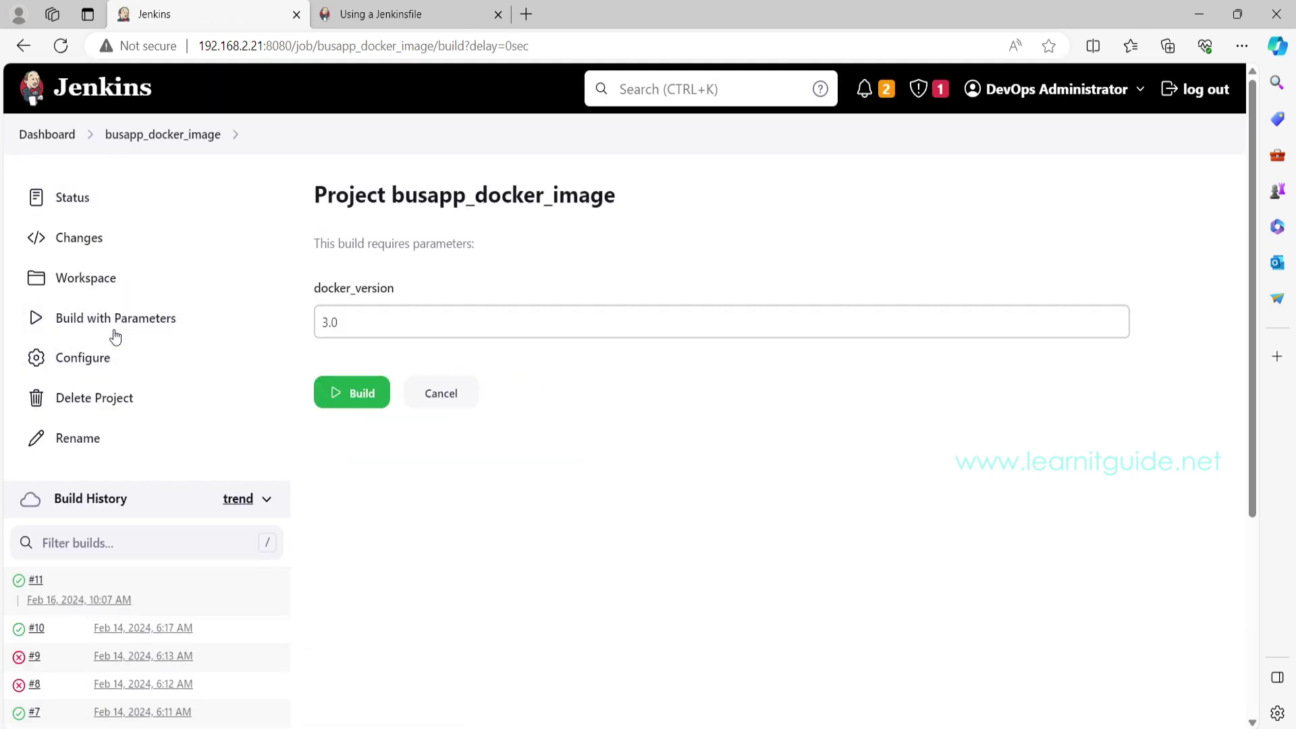
left_click_drag(275, 286, 349, 328)
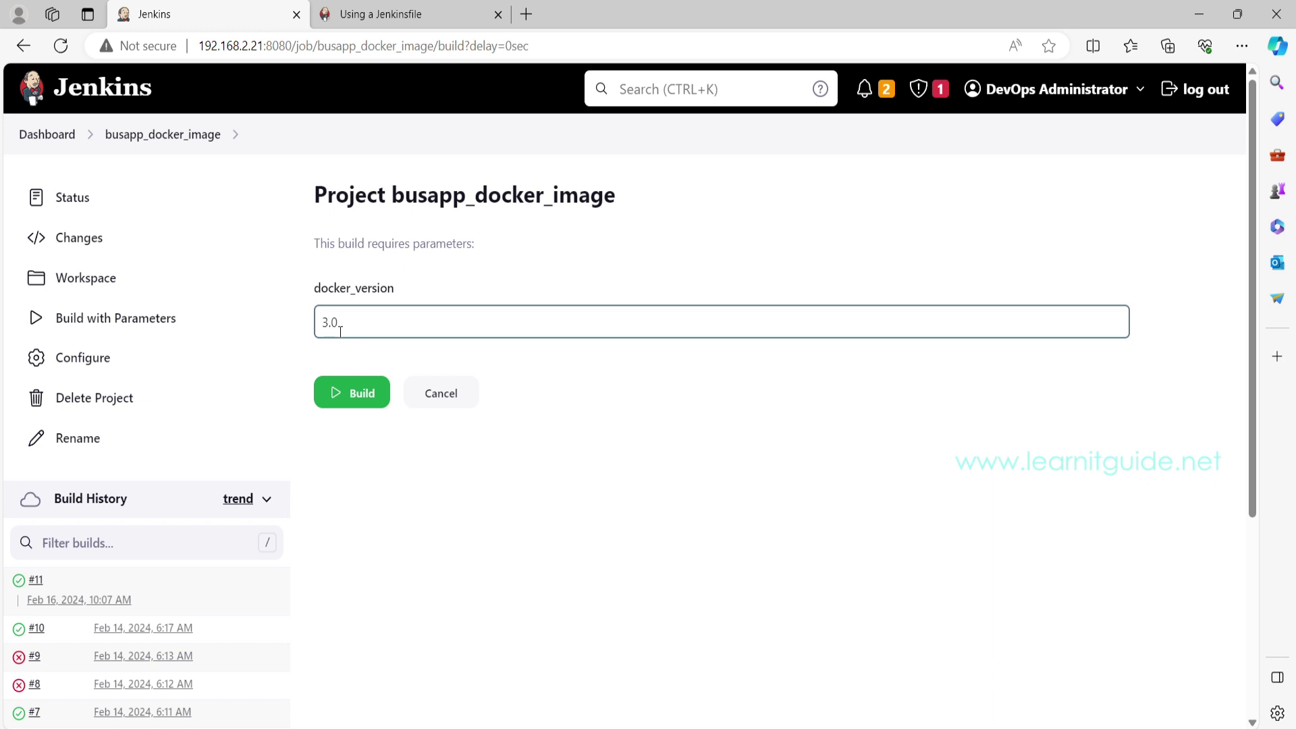
double_click(369, 288)
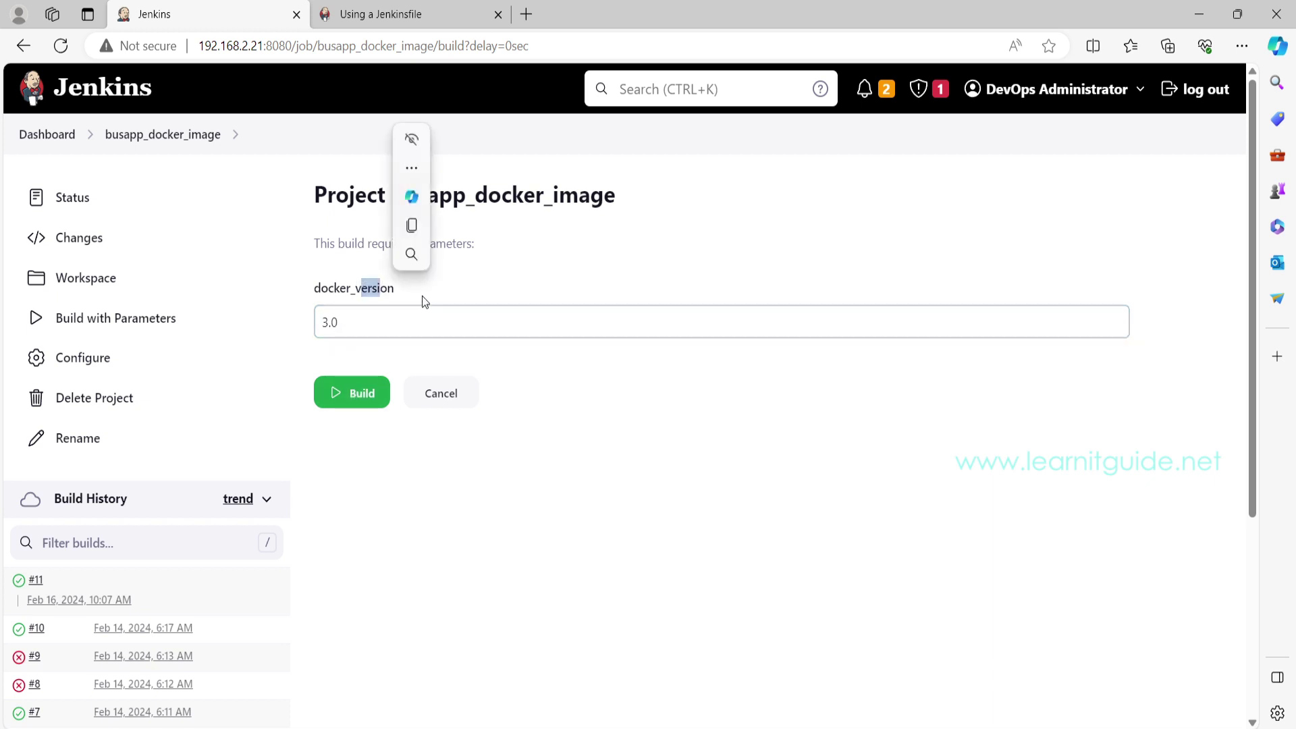
left_click_drag(365, 322, 307, 322)
type("3.1")
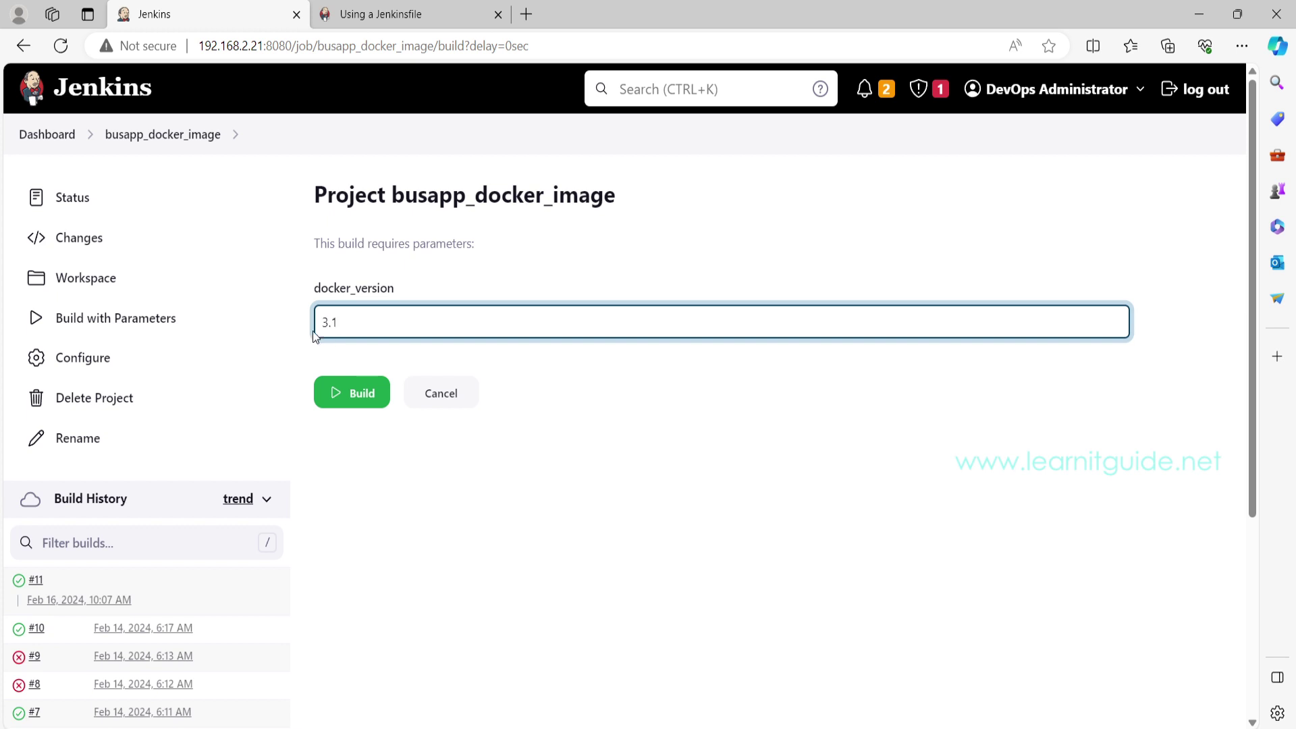
left_click(357, 393)
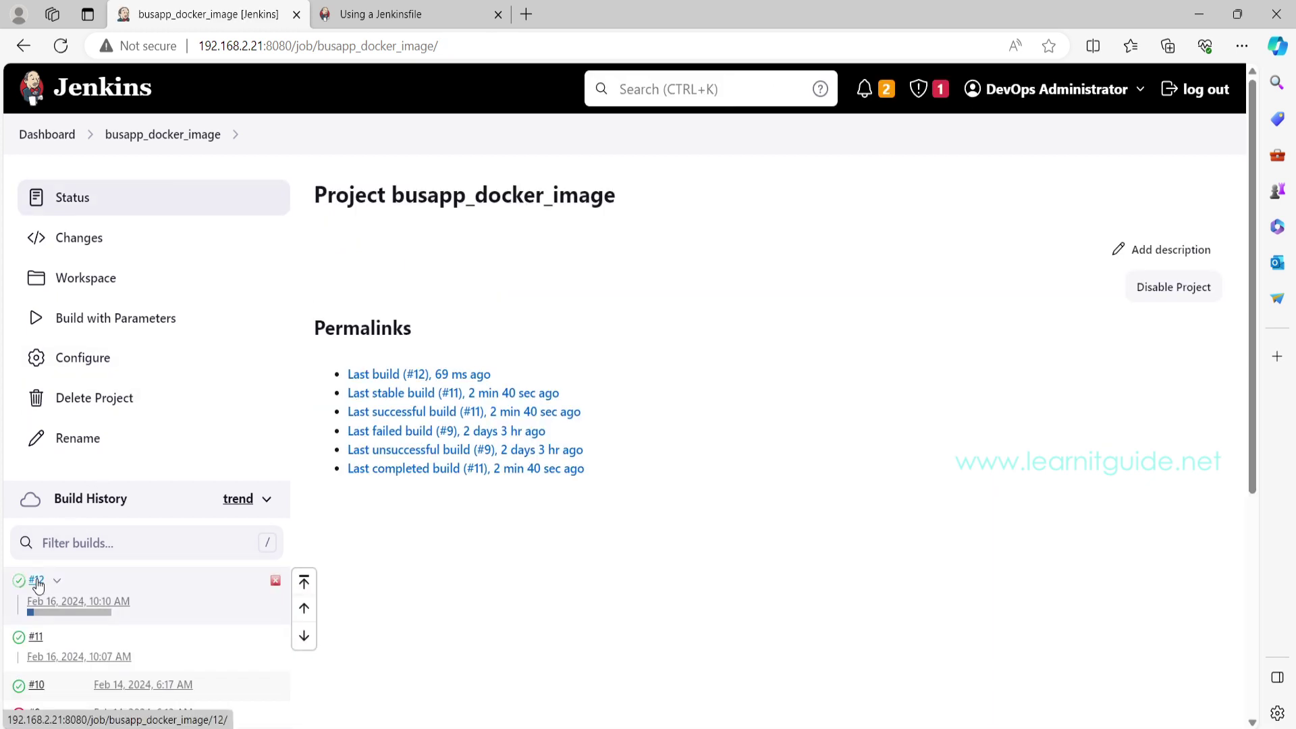
- Open the console output of build #12 and examine the echoed Docker version in the shell command output
left_click(38, 585)
left_click(78, 275)
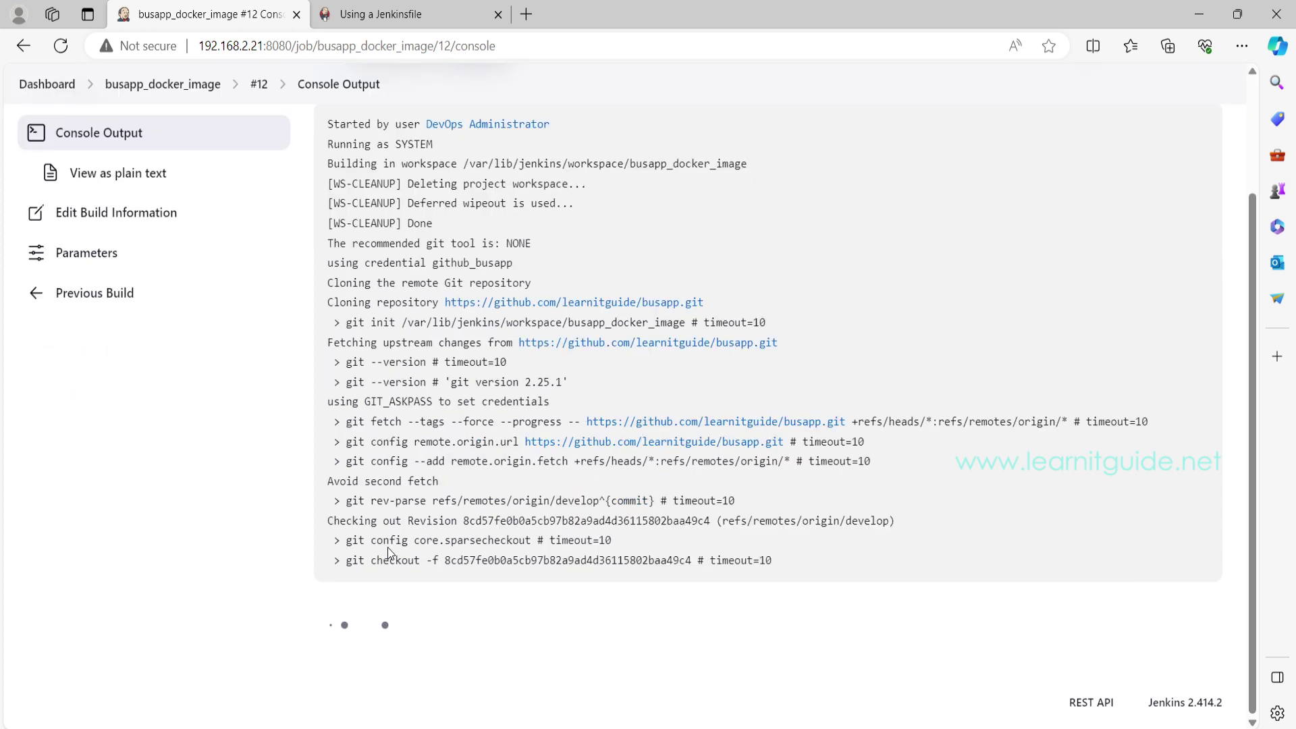
left_click_drag(329, 382, 333, 549)
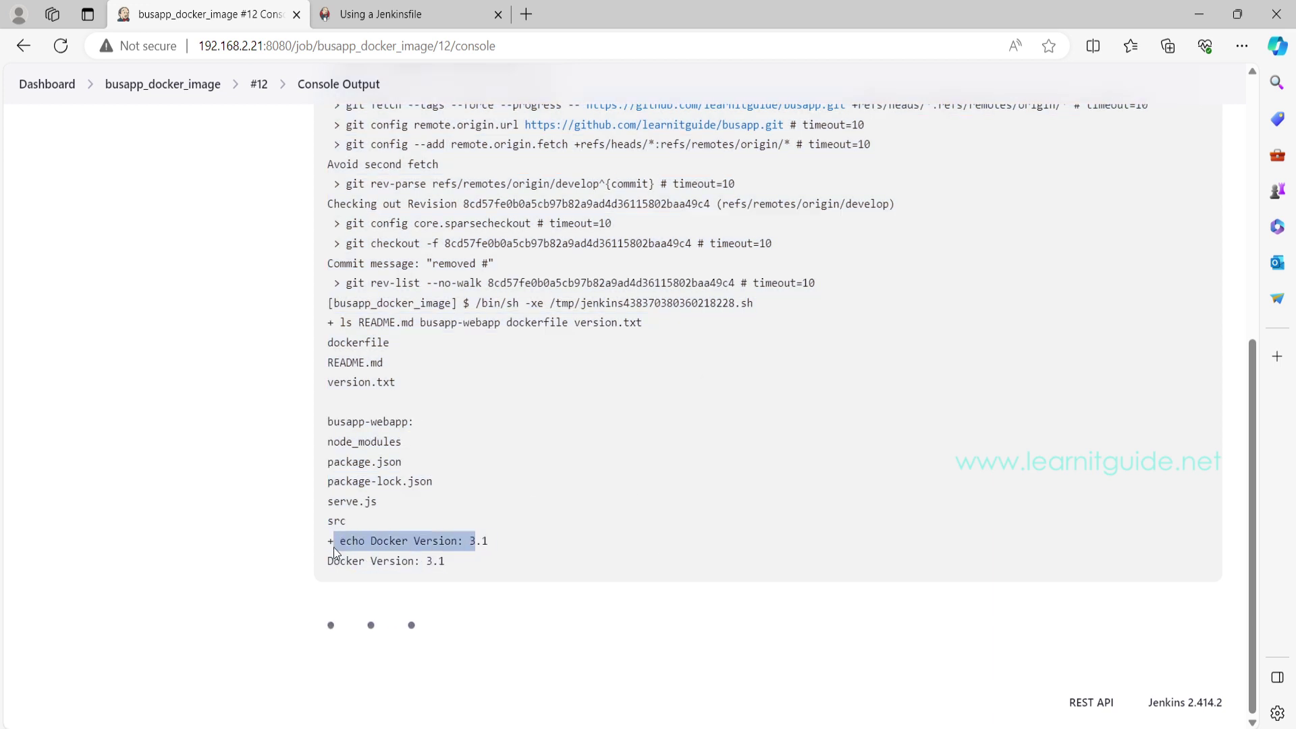
left_click(452, 563)
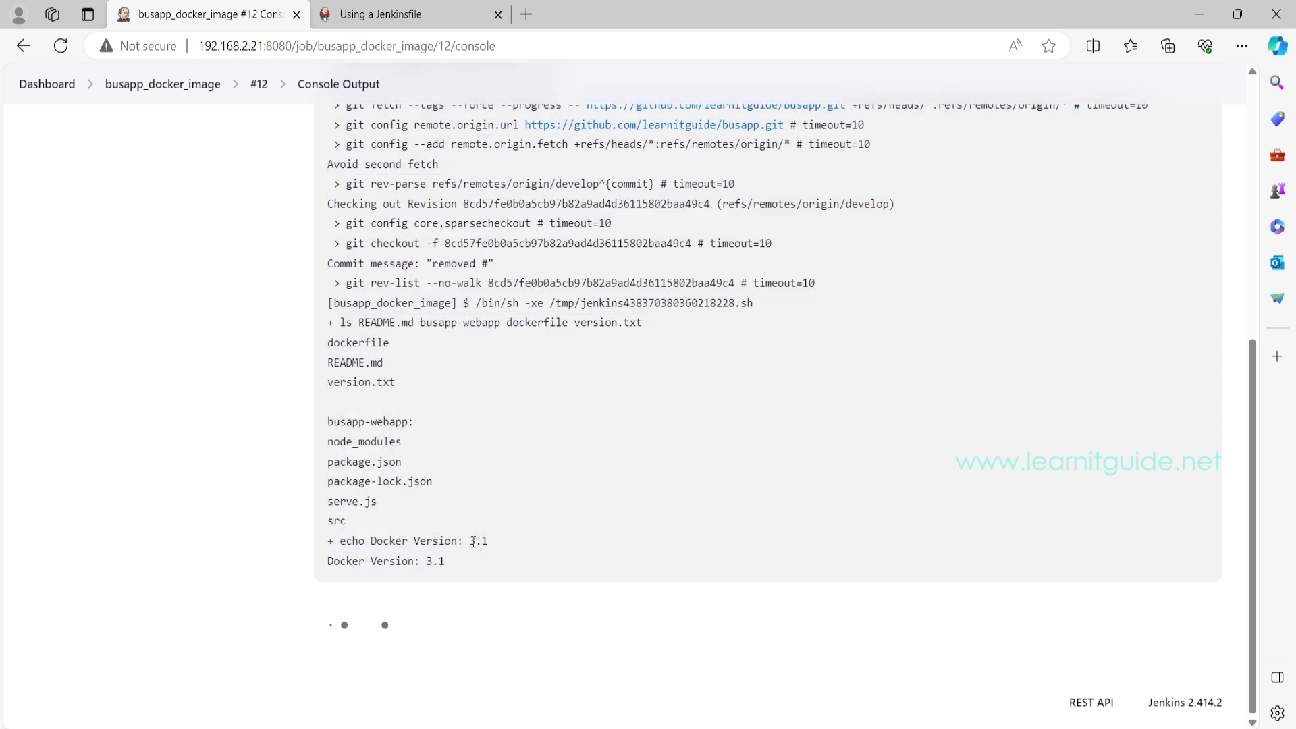
left_click_drag(470, 542, 481, 544)
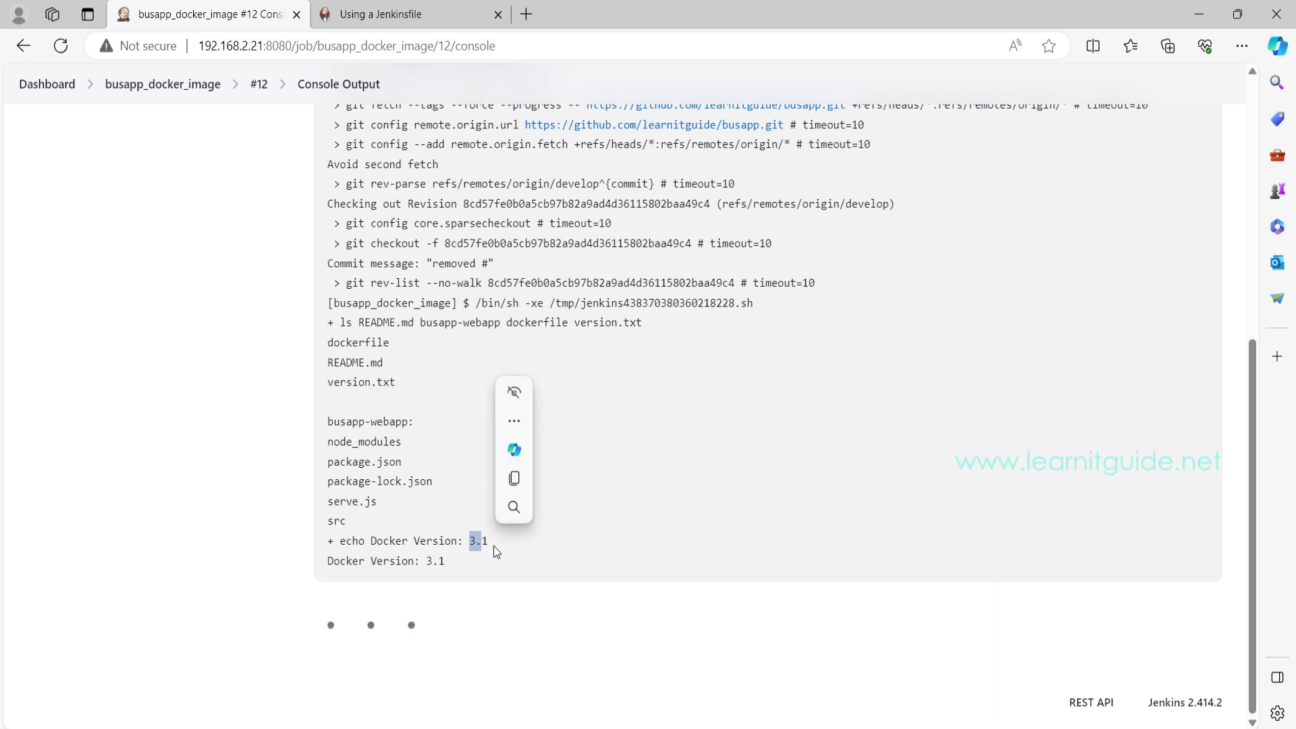
left_click(621, 559)
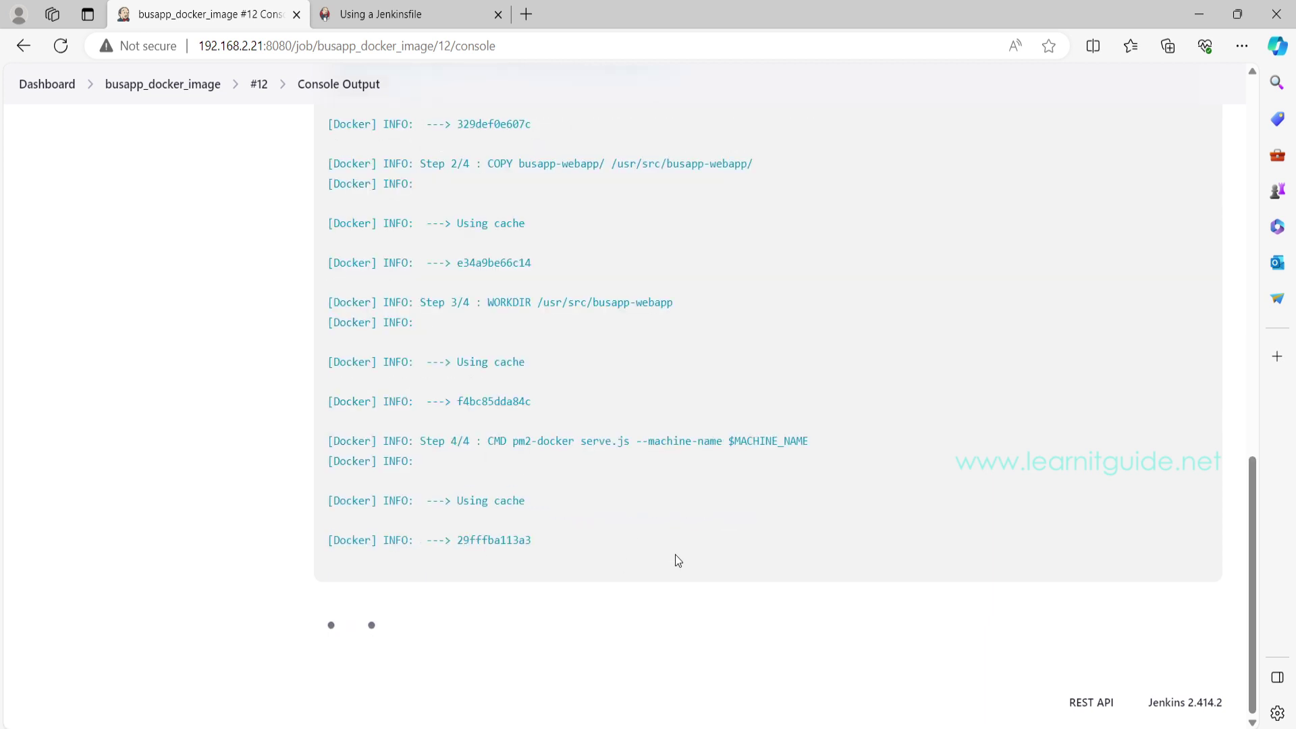